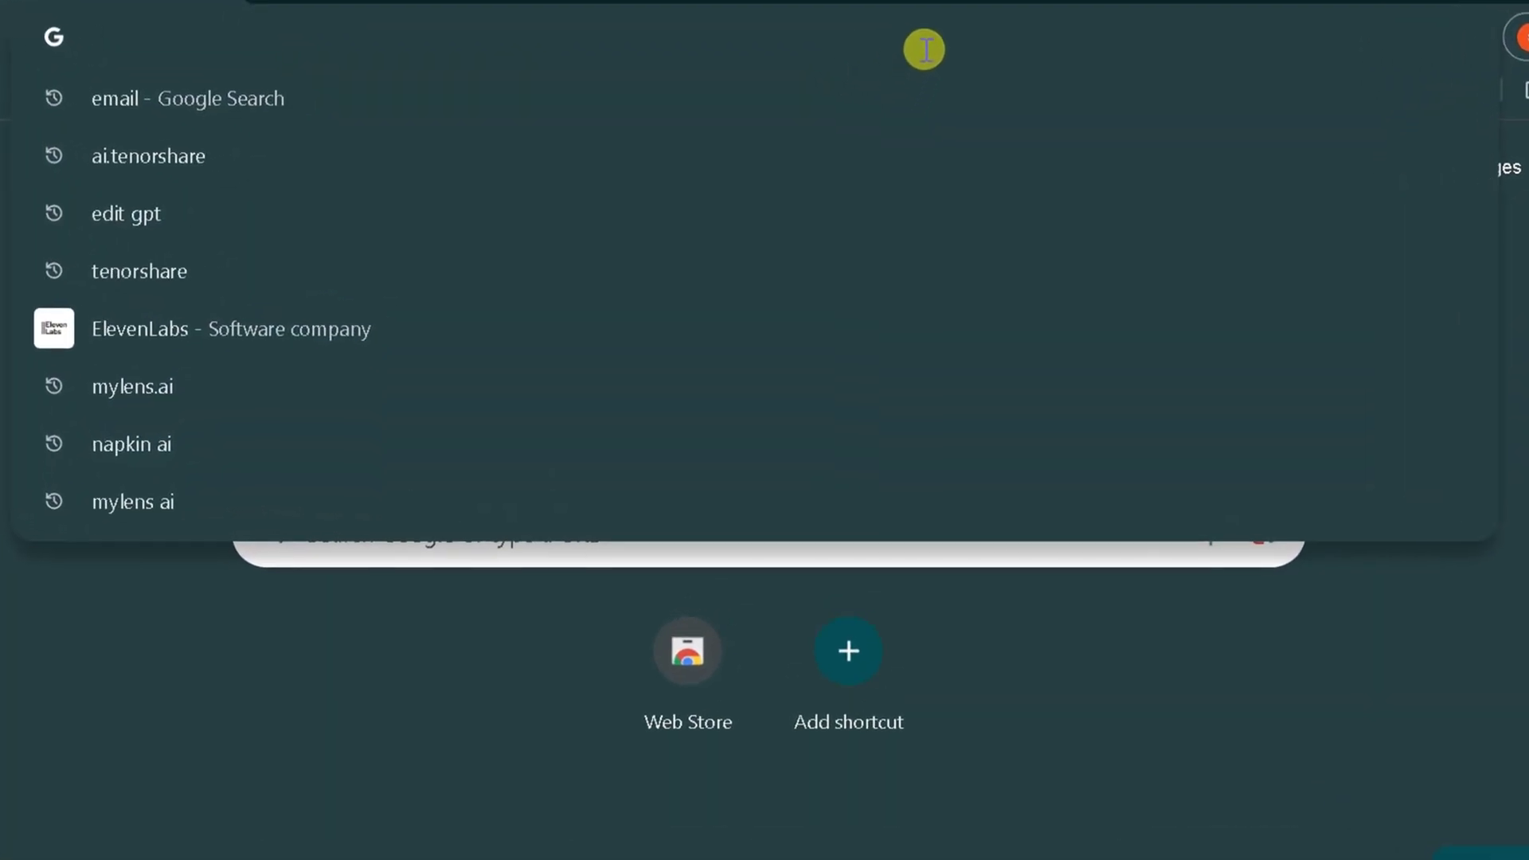
- Search for flourish.studio, open the Flourish site and scroll through its homepage feature sections
{"action": "type", "text": "flourish.st"}
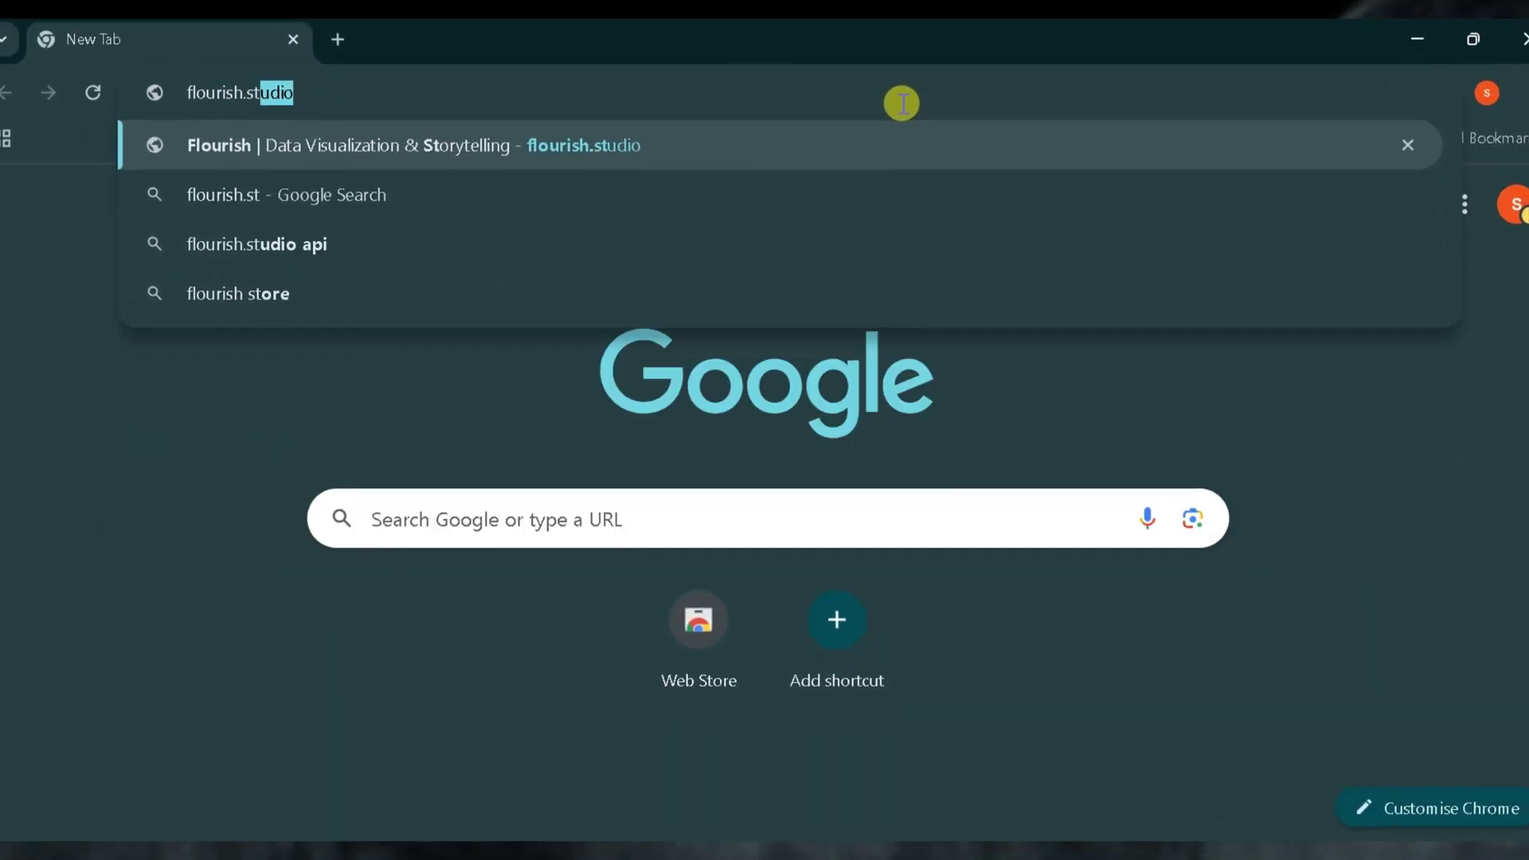
{"action": "type", "text": "udio"}
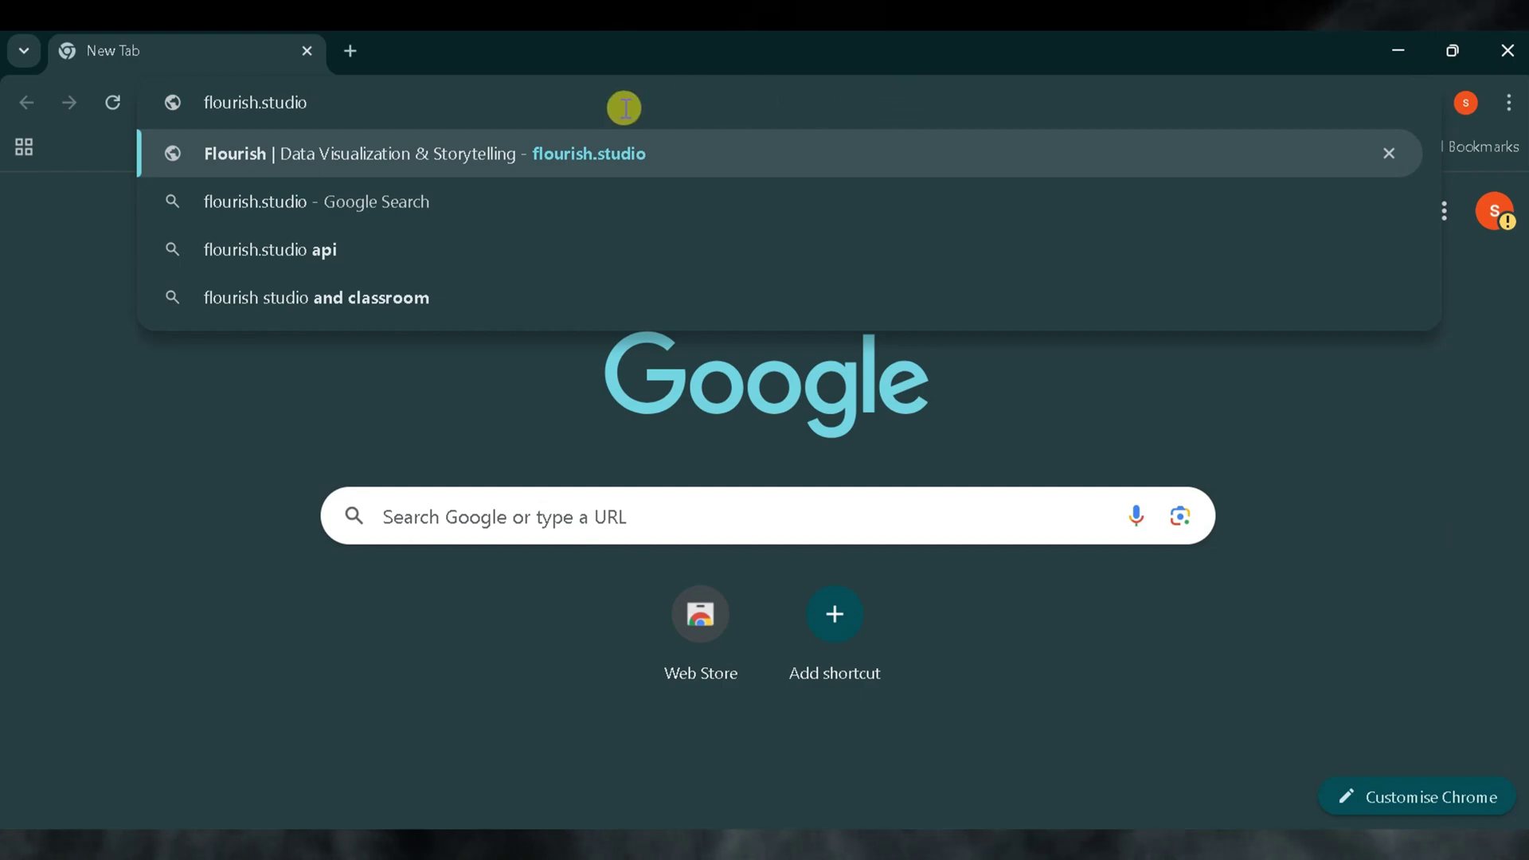
{"action": "left_click", "coordinate": [443, 199]}
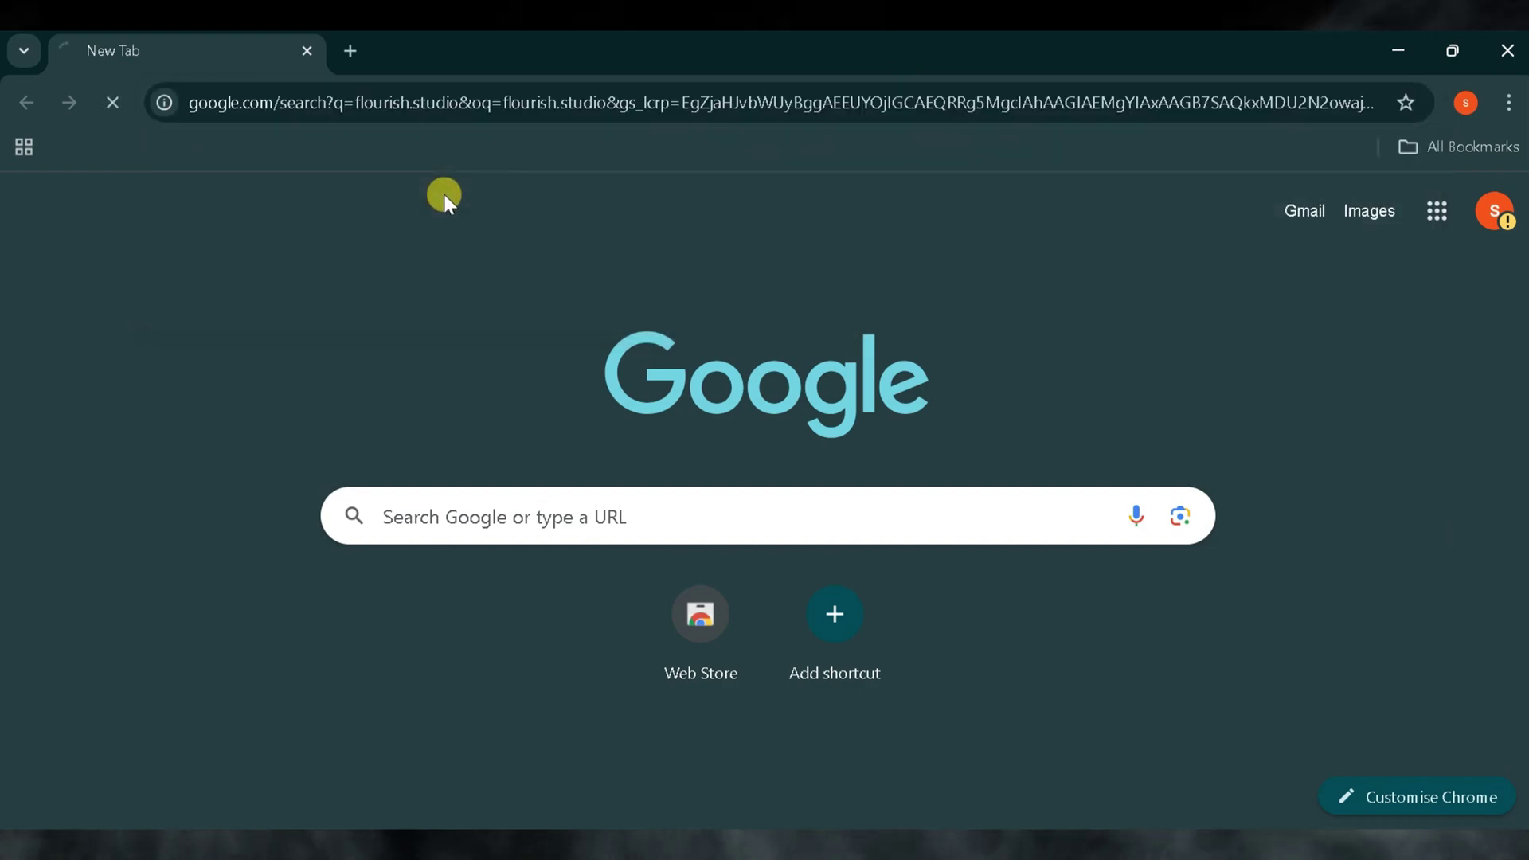
{"action": "left_click", "coordinate": [384, 395]}
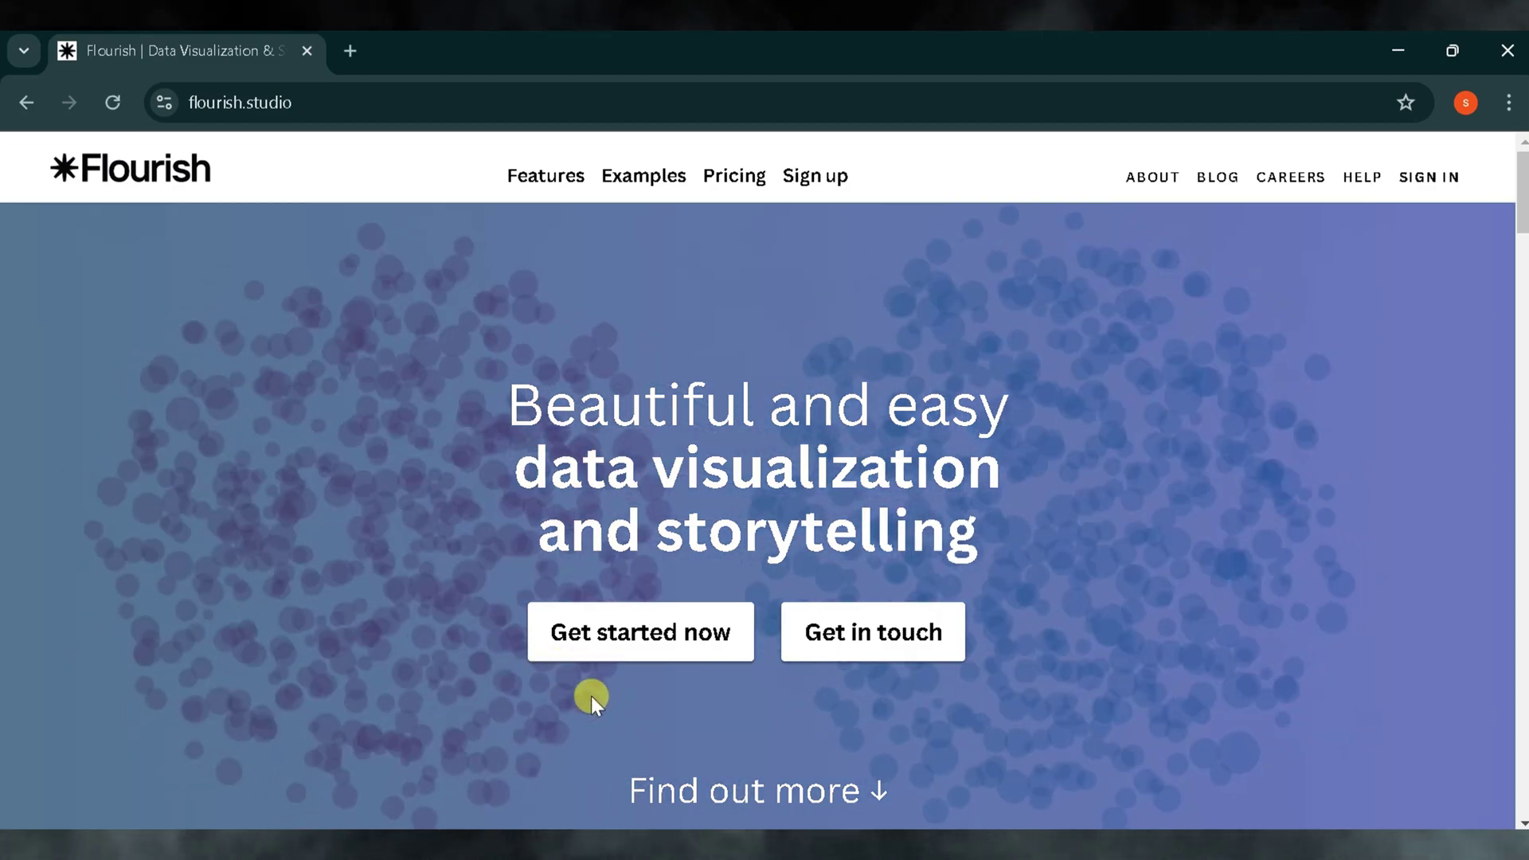
{"action": "scroll", "coordinate": [591, 696], "scroll_direction": "down", "scroll_amount": 5}
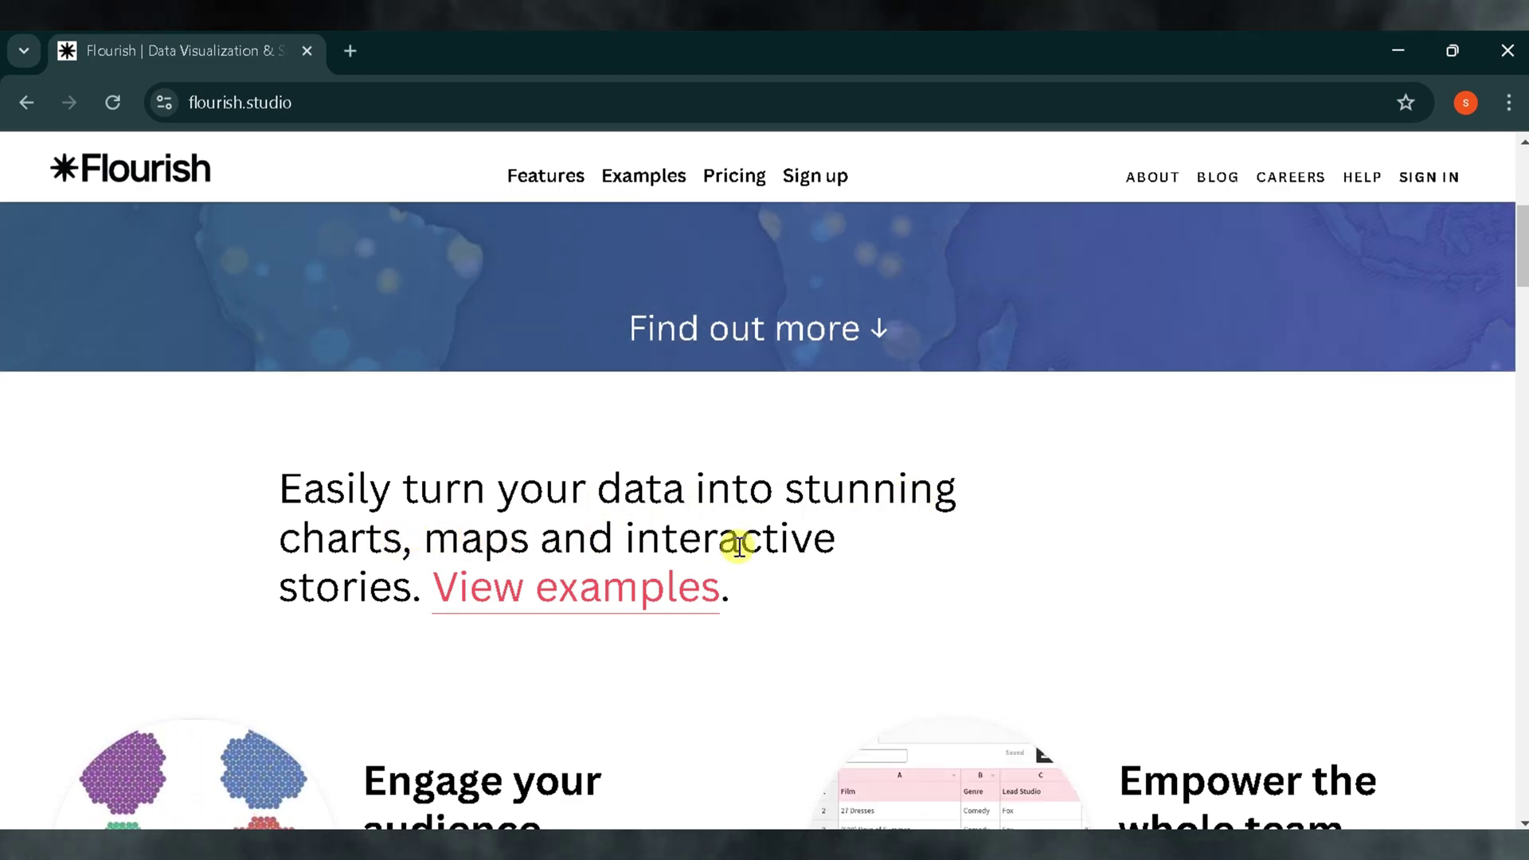
{"action": "scroll", "coordinate": [593, 621], "scroll_direction": "down", "scroll_amount": 2}
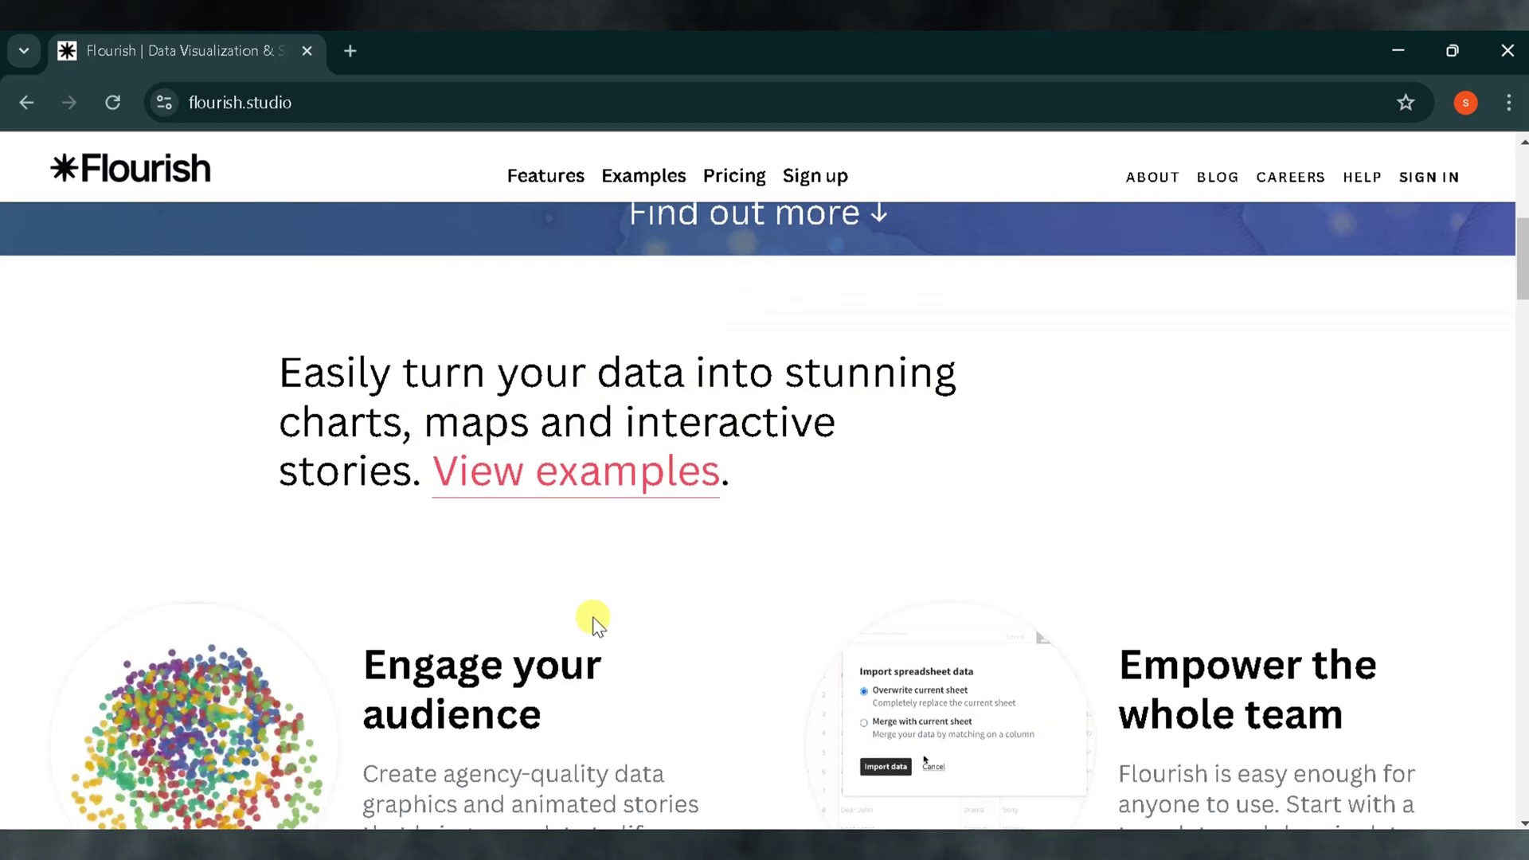
{"action": "scroll", "coordinate": [593, 619], "scroll_direction": "down", "scroll_amount": 2}
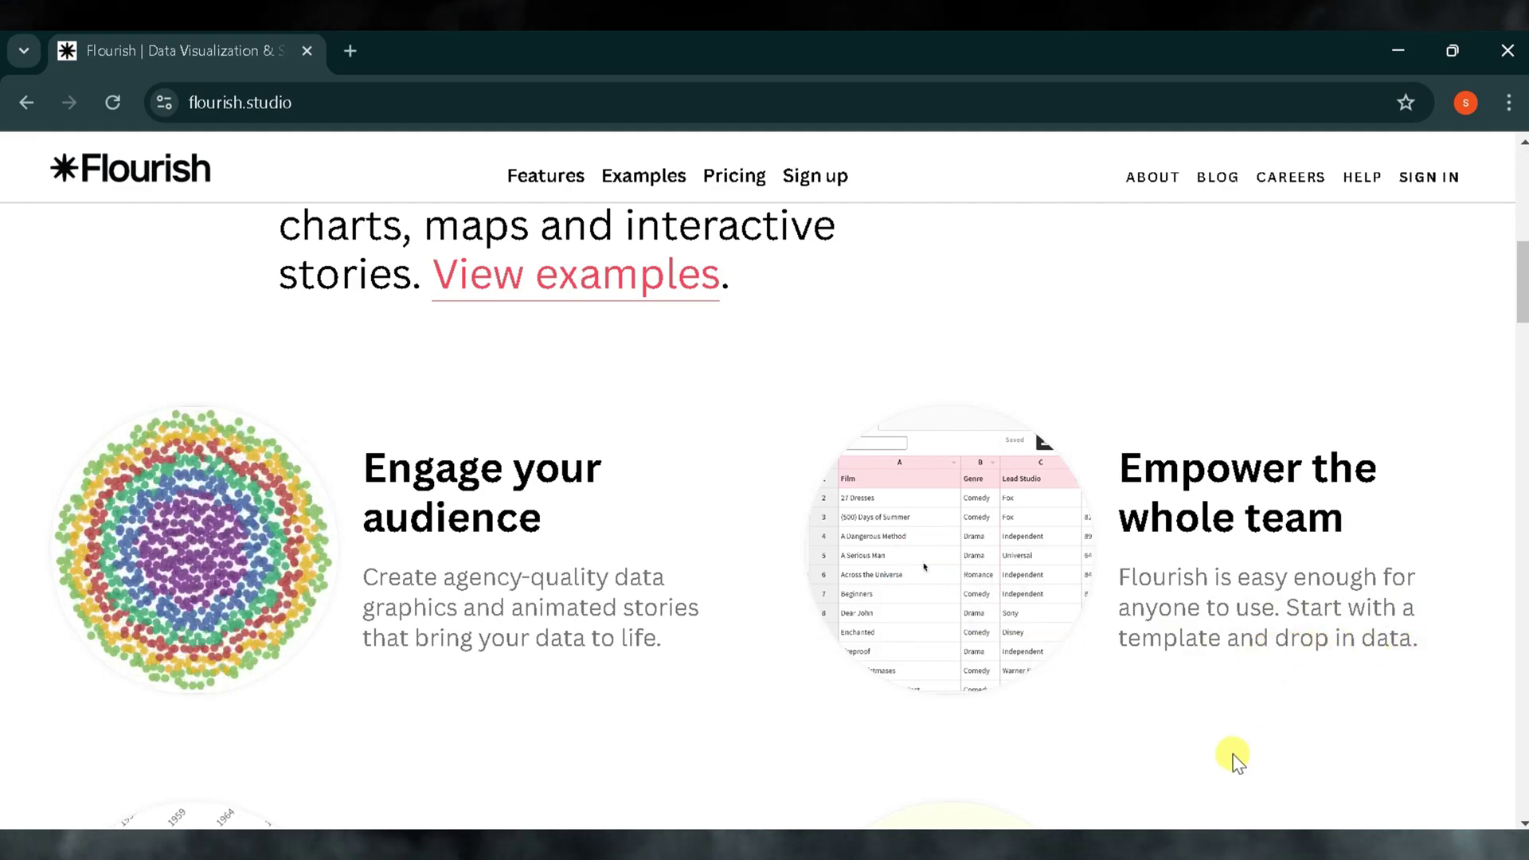
{"action": "scroll", "coordinate": [1246, 769], "scroll_direction": "down", "scroll_amount": 4}
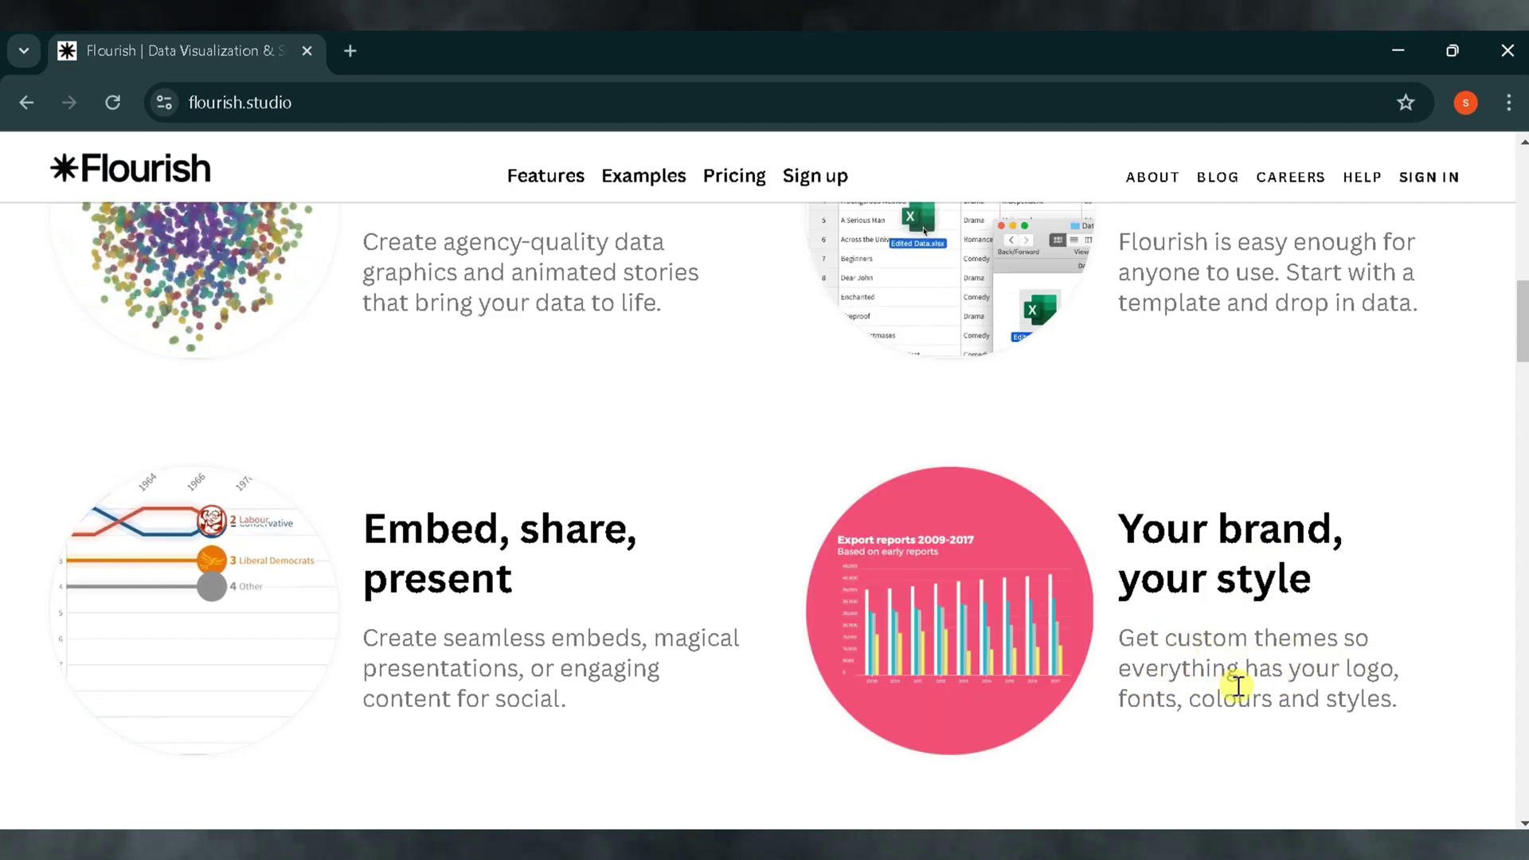
{"action": "scroll", "coordinate": [1169, 756], "scroll_direction": "down", "scroll_amount": 6}
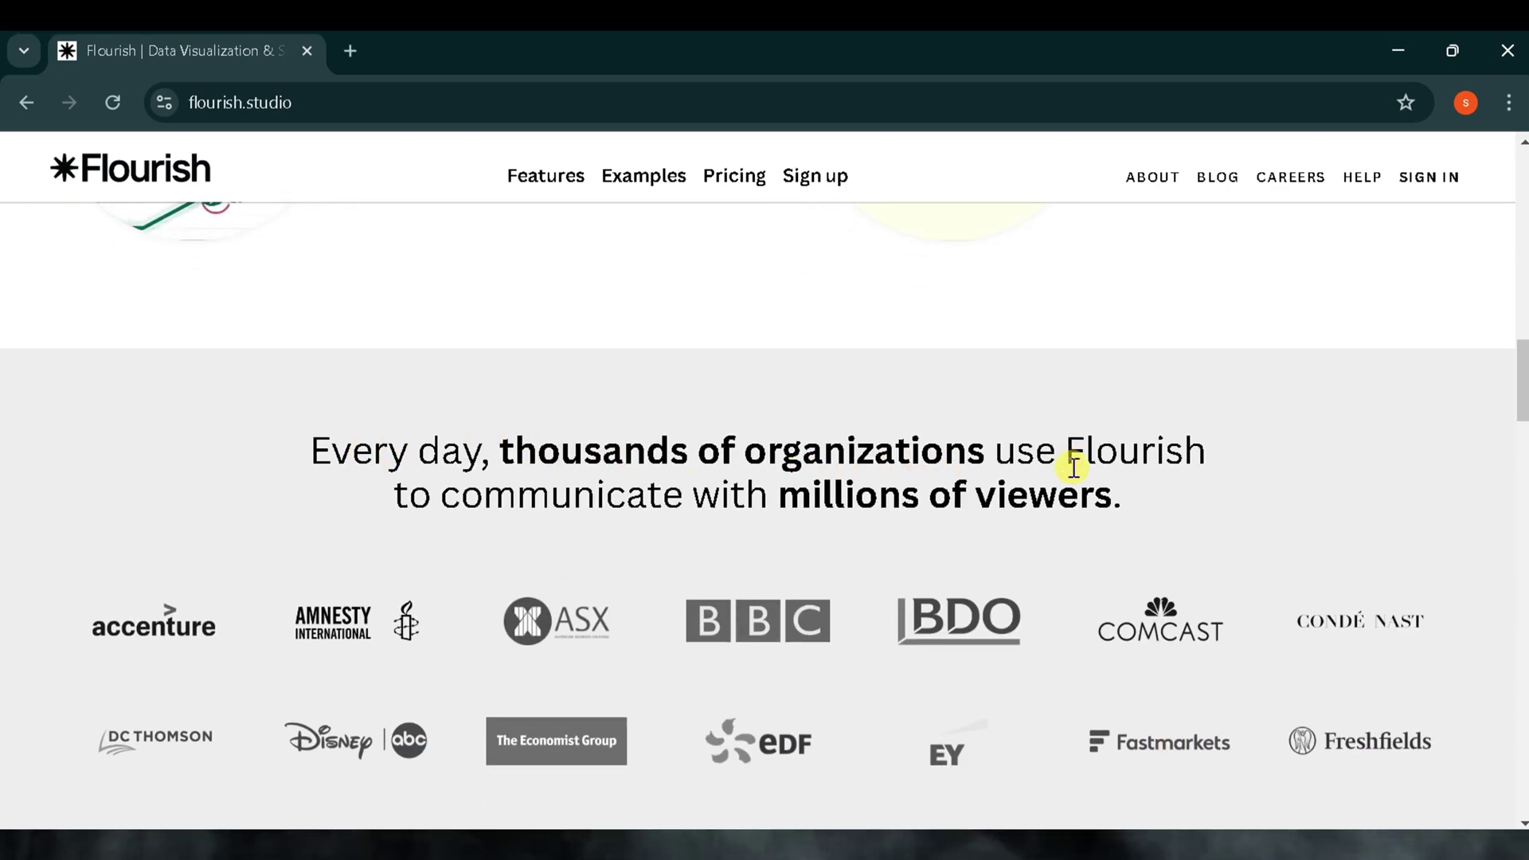
{"action": "scroll", "coordinate": [848, 529], "scroll_direction": "down", "scroll_amount": 1}
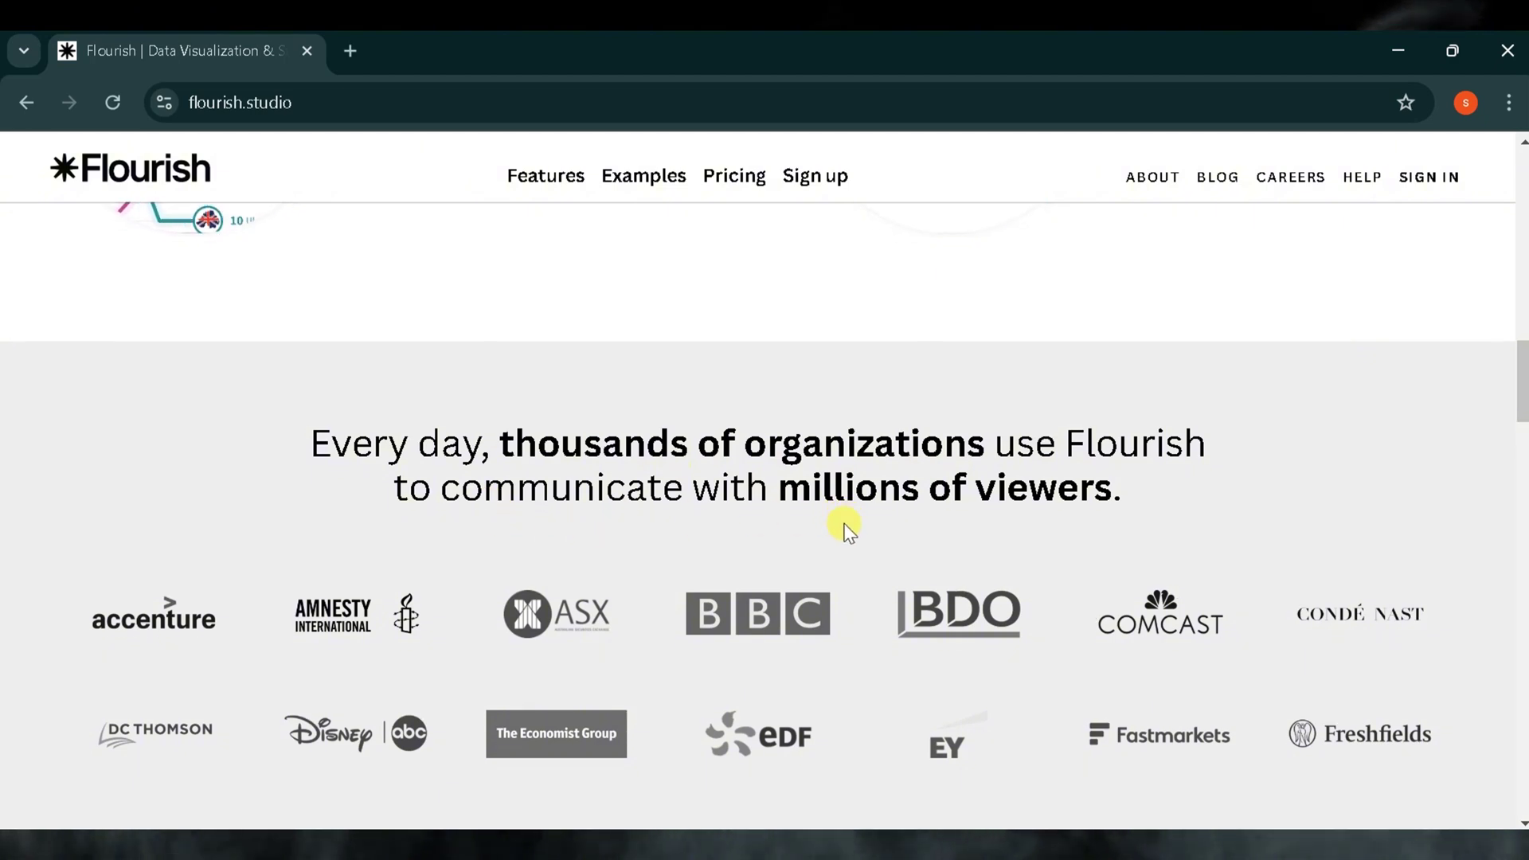
{"action": "scroll", "coordinate": [848, 530], "scroll_direction": "down", "scroll_amount": 2}
{"action": "scroll", "coordinate": [880, 695], "scroll_direction": "down", "scroll_amount": 6}
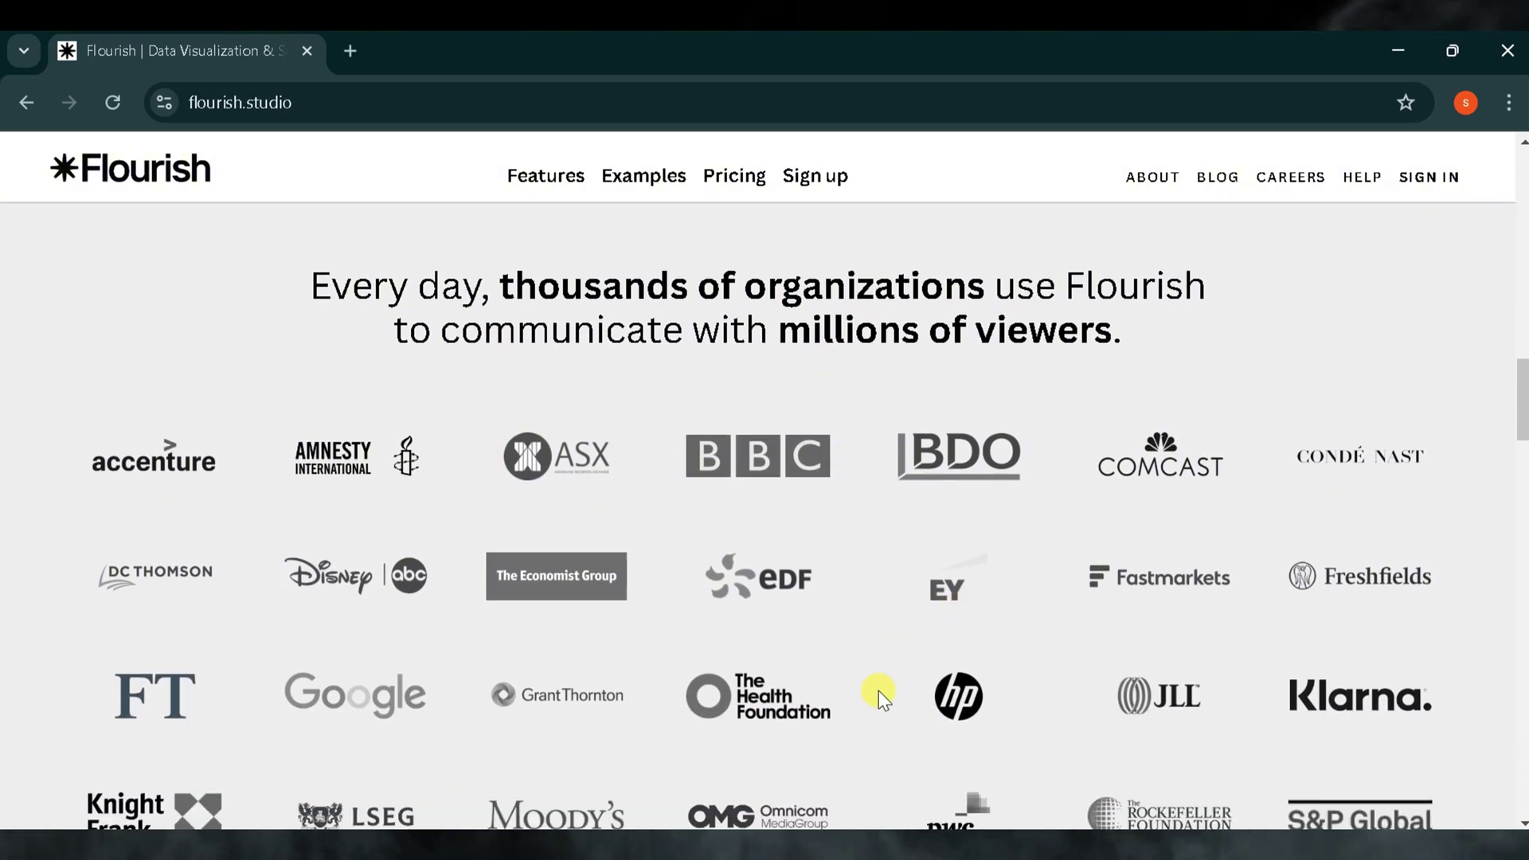
{"action": "scroll", "coordinate": [878, 691], "scroll_direction": "down", "scroll_amount": 10}
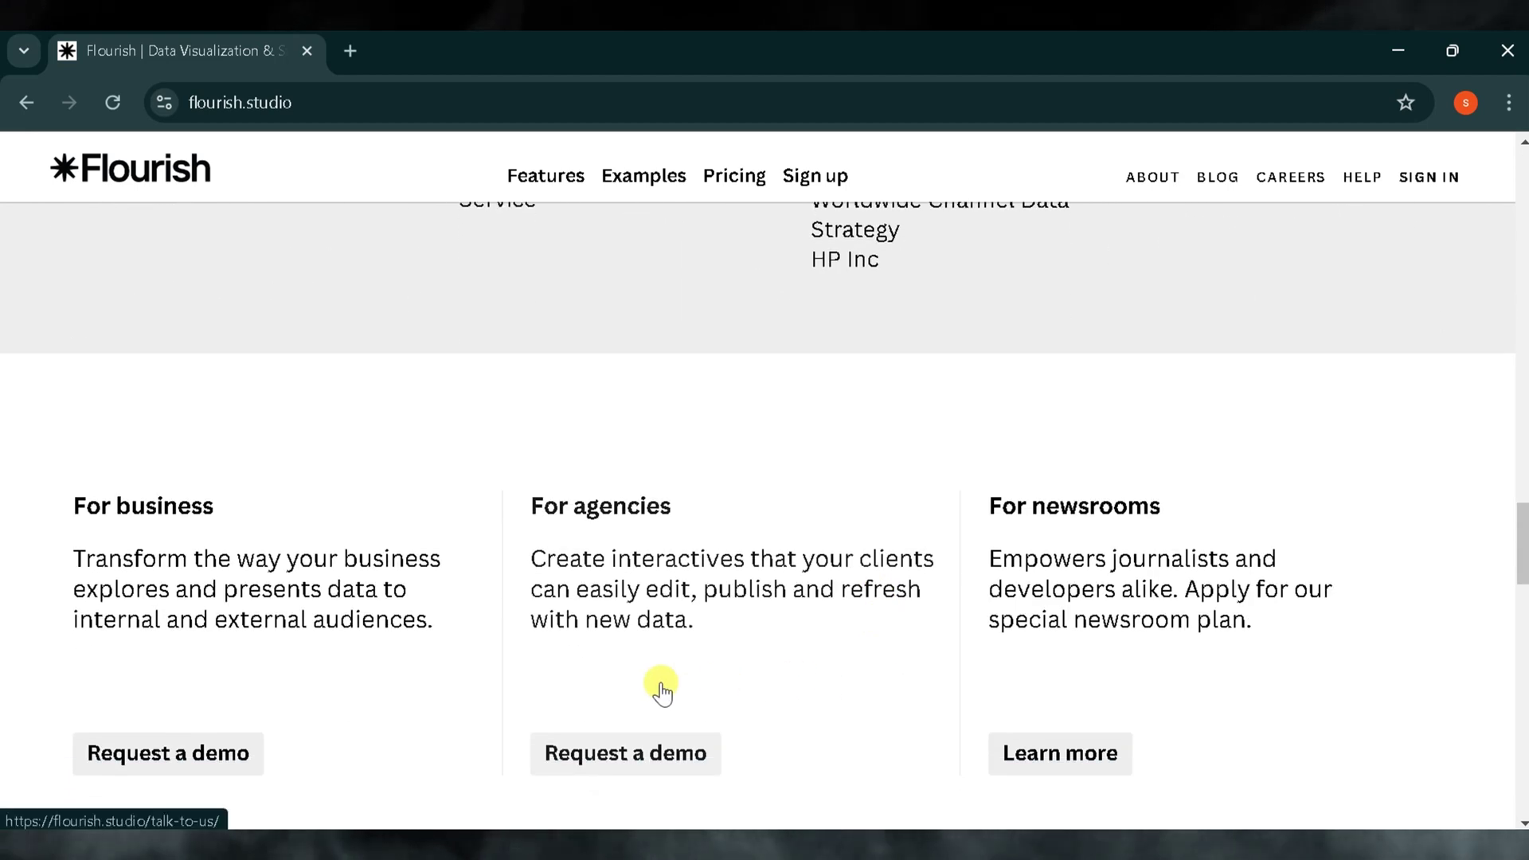
{"action": "scroll", "coordinate": [536, 674], "scroll_direction": "down", "scroll_amount": 2}
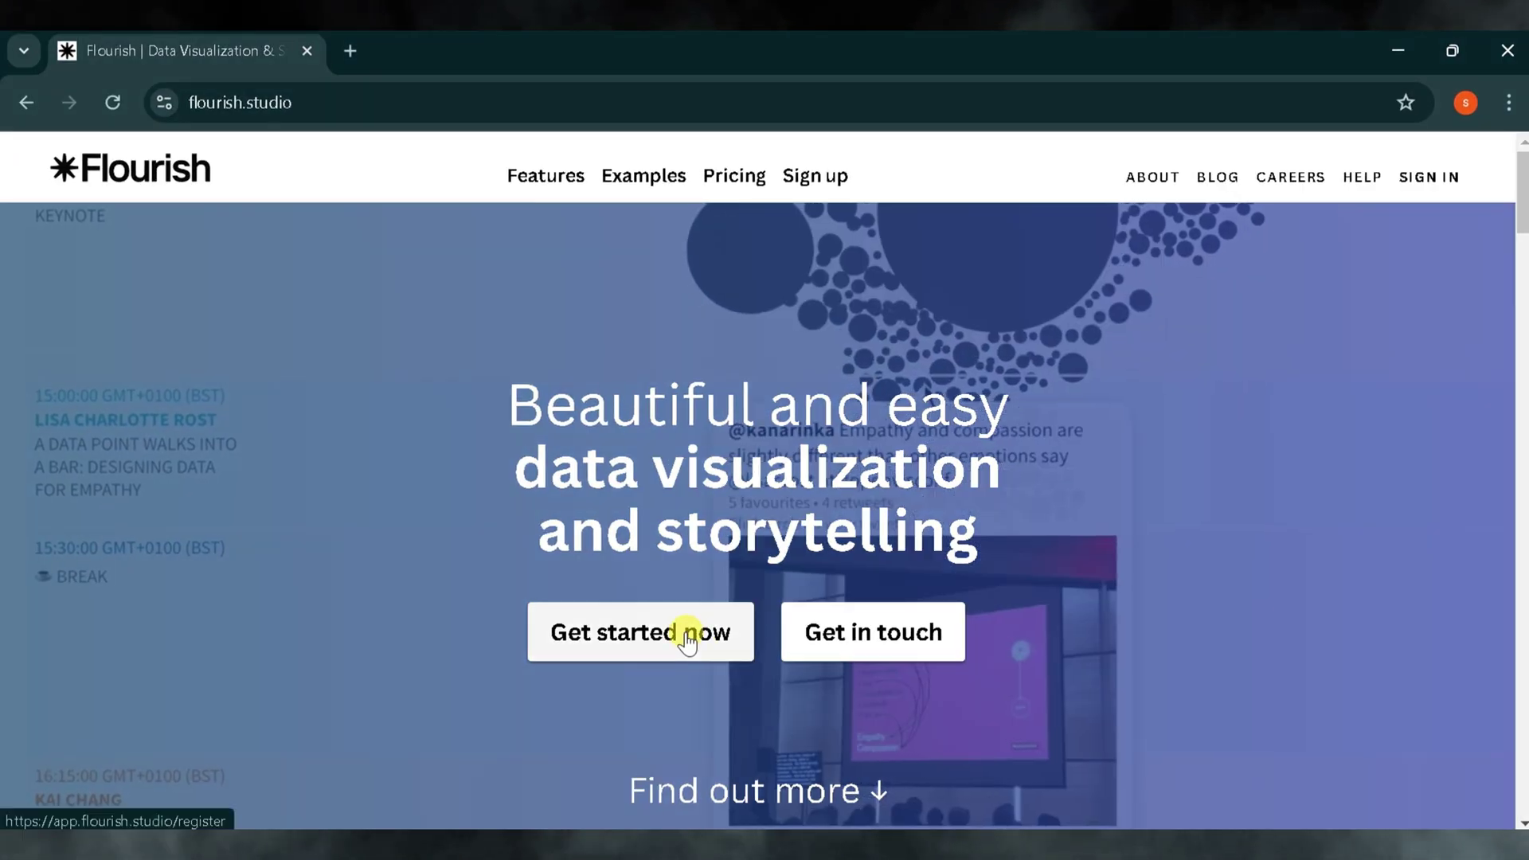
- Dismiss the template tour, back out of Bar chart (proportional), and create a Bar chart race
{"action": "left_click", "coordinate": [687, 637]}
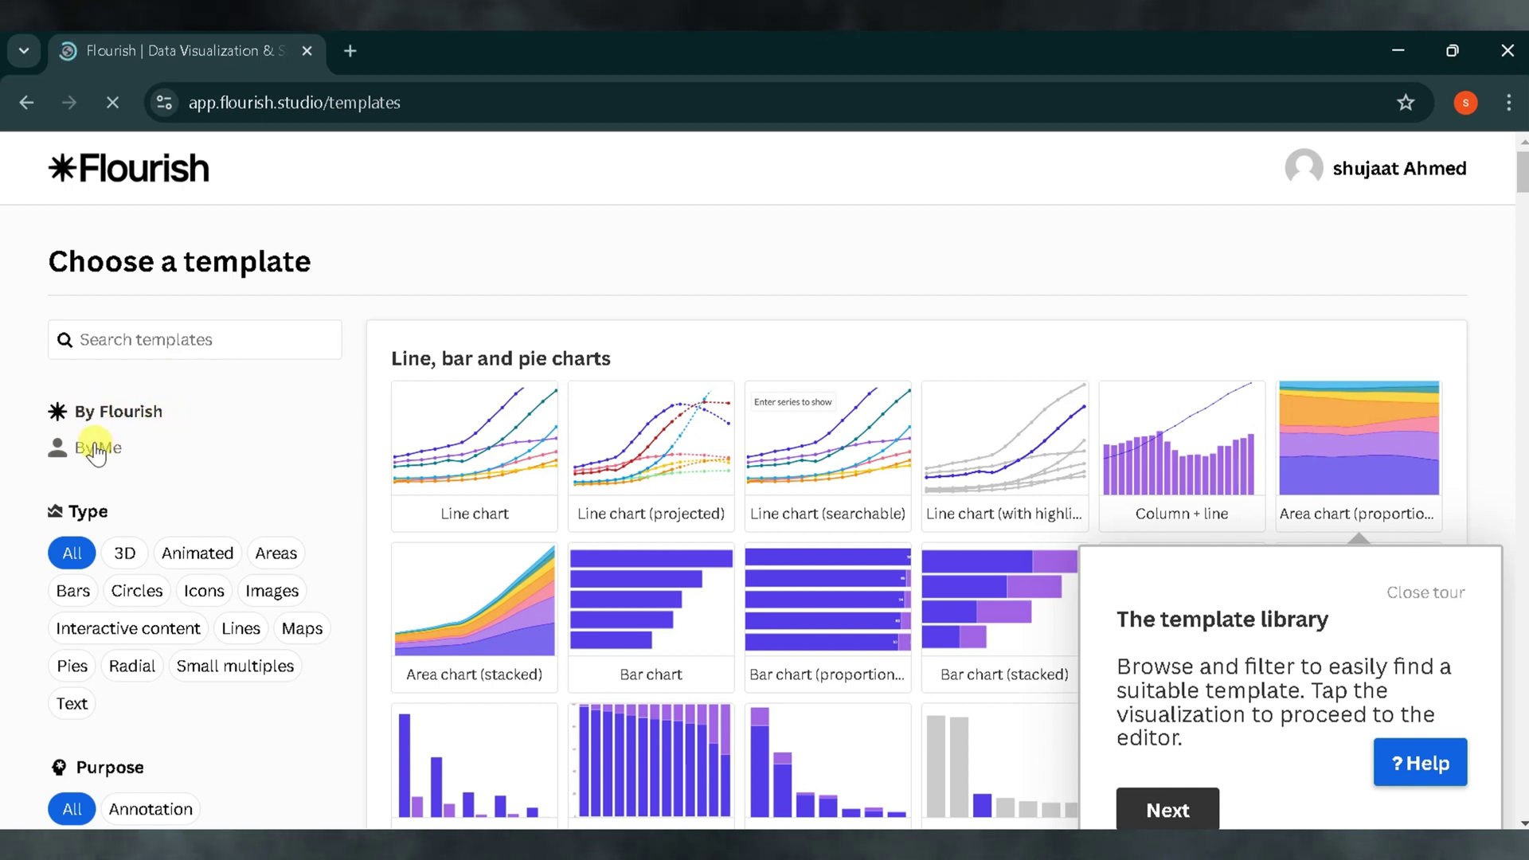
{"action": "scroll", "coordinate": [161, 470], "scroll_direction": "down", "scroll_amount": 1}
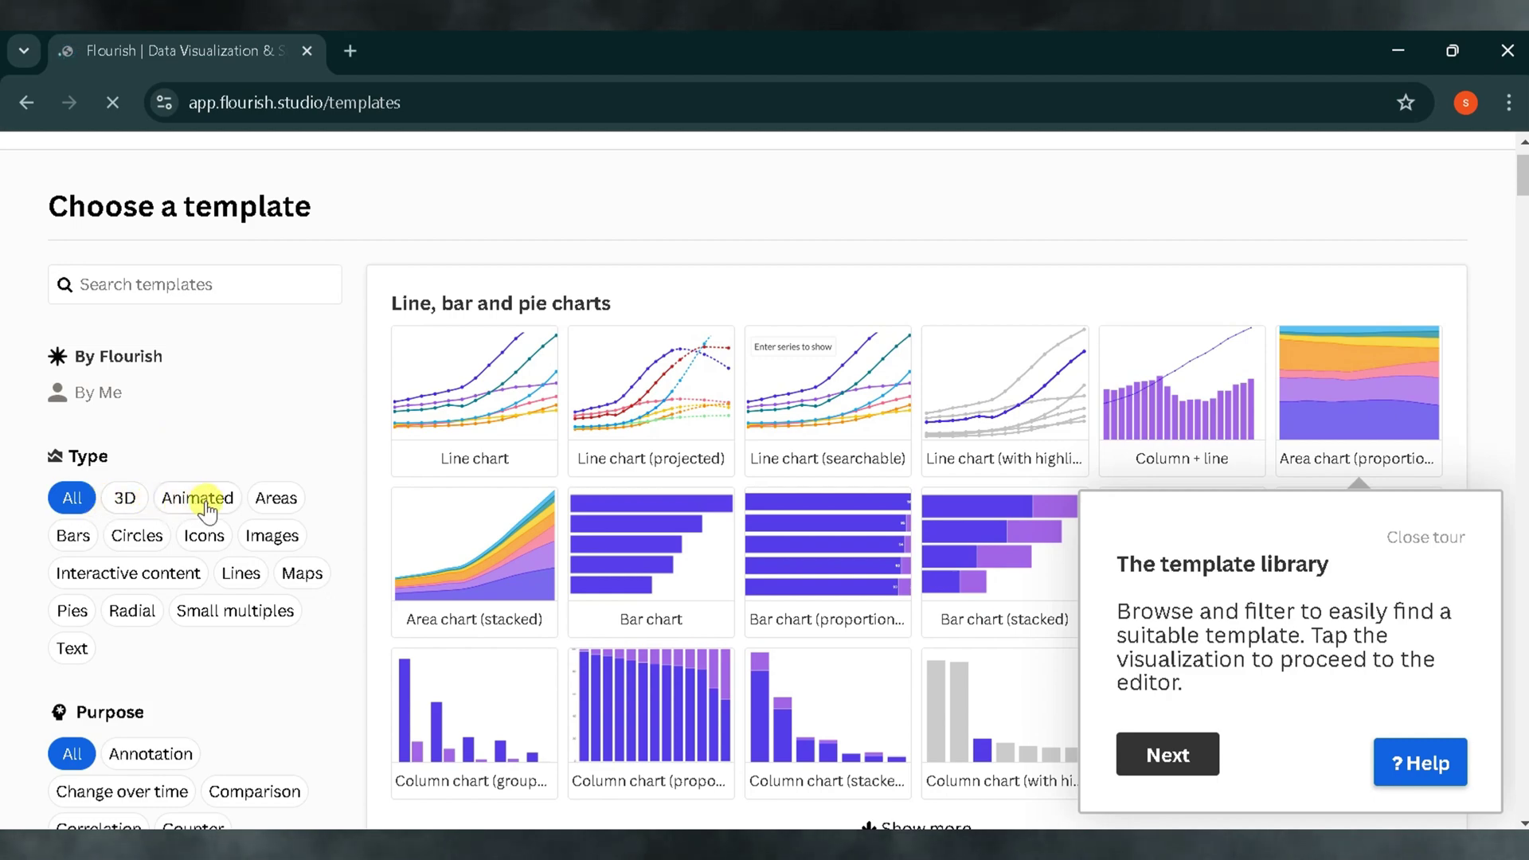
{"action": "scroll", "coordinate": [270, 573], "scroll_direction": "down", "scroll_amount": 2}
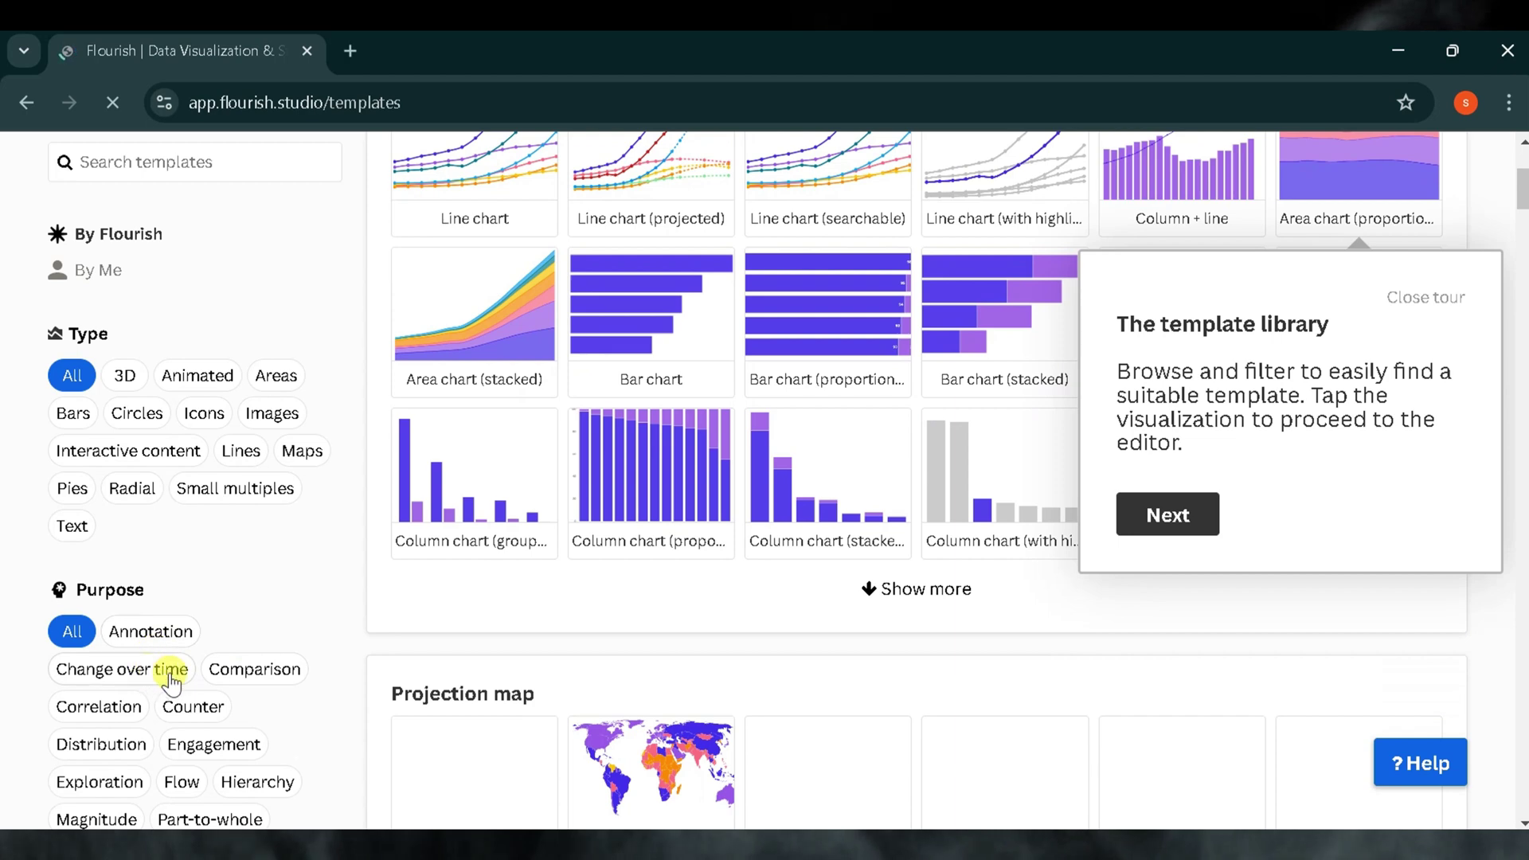
{"action": "scroll", "coordinate": [310, 595], "scroll_direction": "up", "scroll_amount": 3}
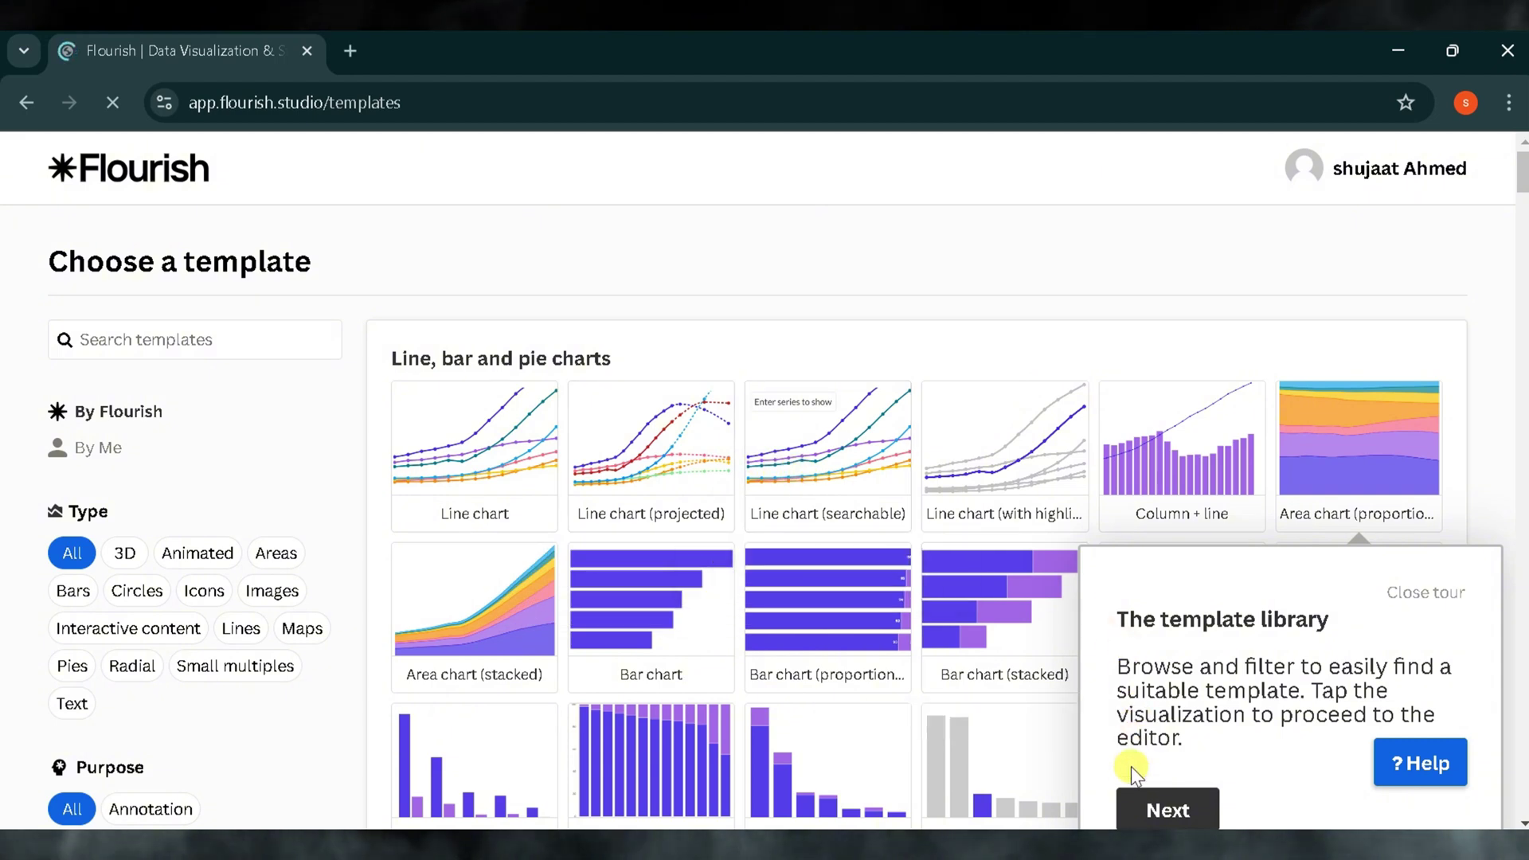
{"action": "left_click", "coordinate": [1164, 812]}
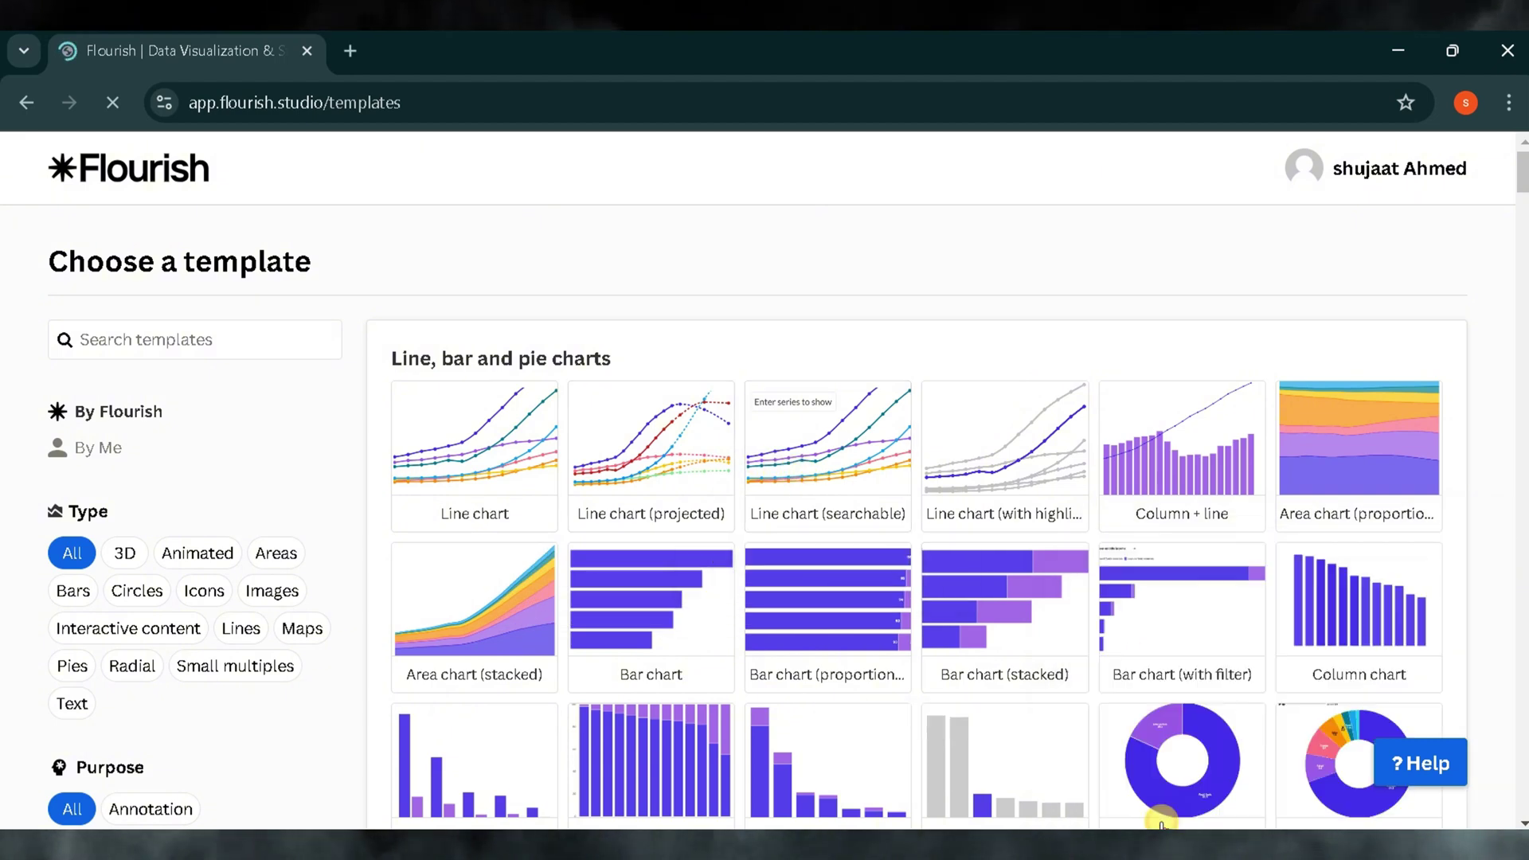
{"action": "left_click", "coordinate": [849, 667]}
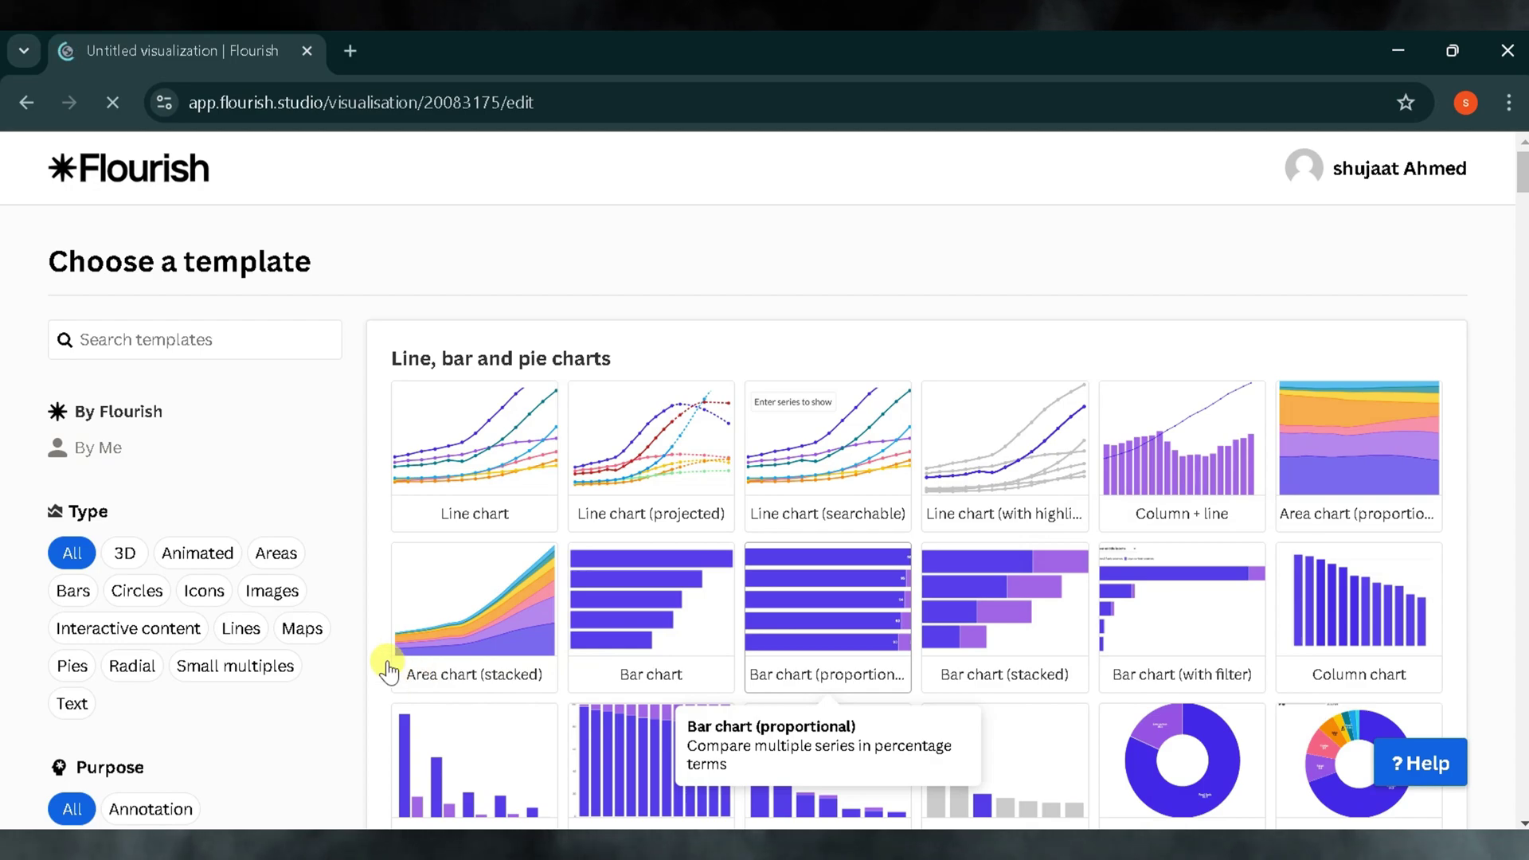
{"action": "key", "text": "alt+Left"}
{"action": "scroll", "coordinate": [853, 653], "scroll_direction": "down", "scroll_amount": 20}
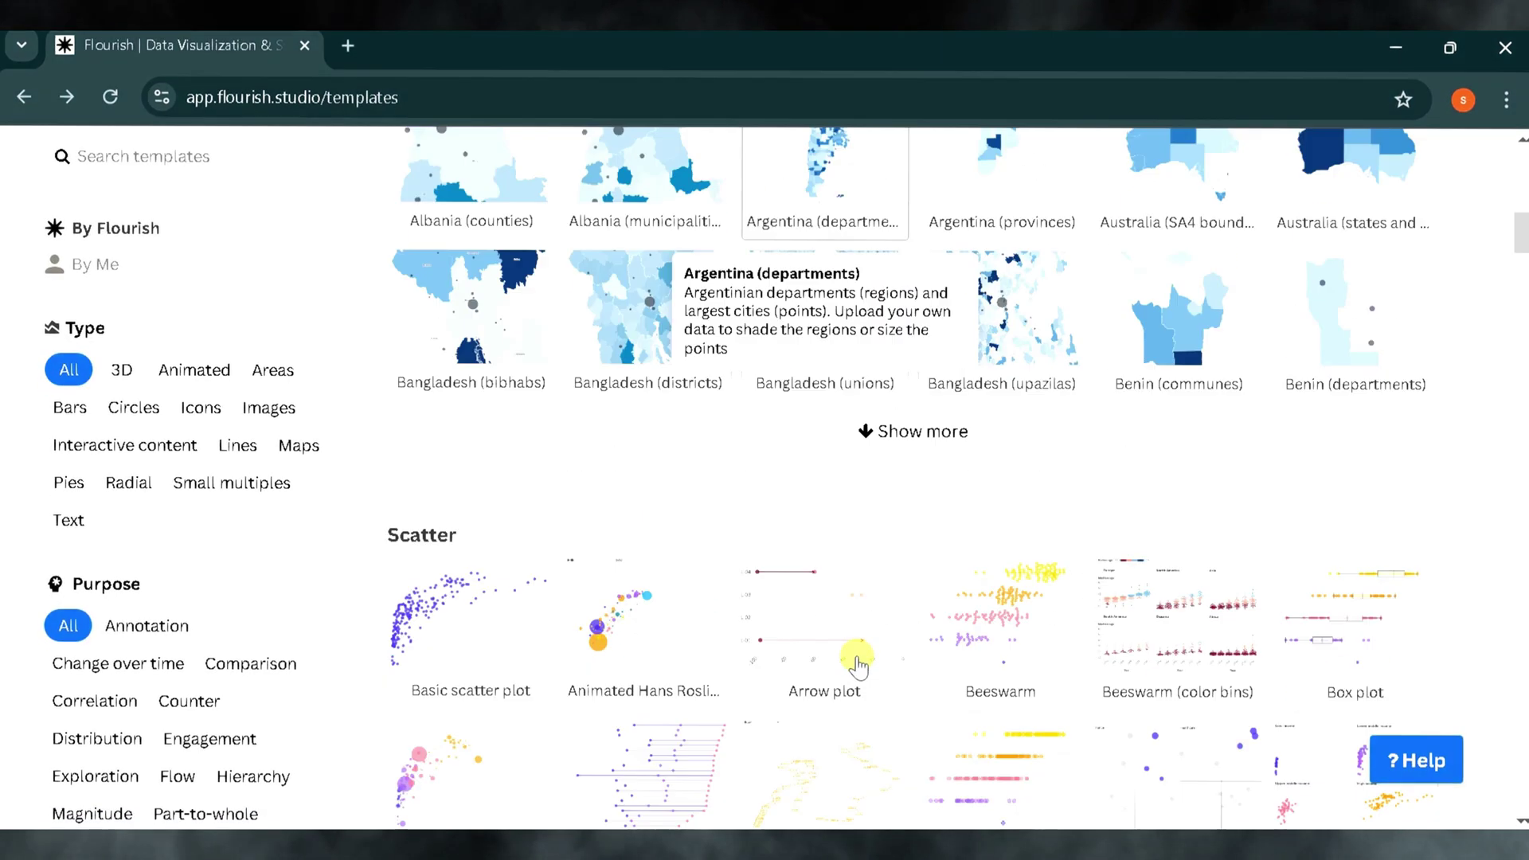
{"action": "scroll", "coordinate": [785, 687], "scroll_direction": "up", "scroll_amount": 10}
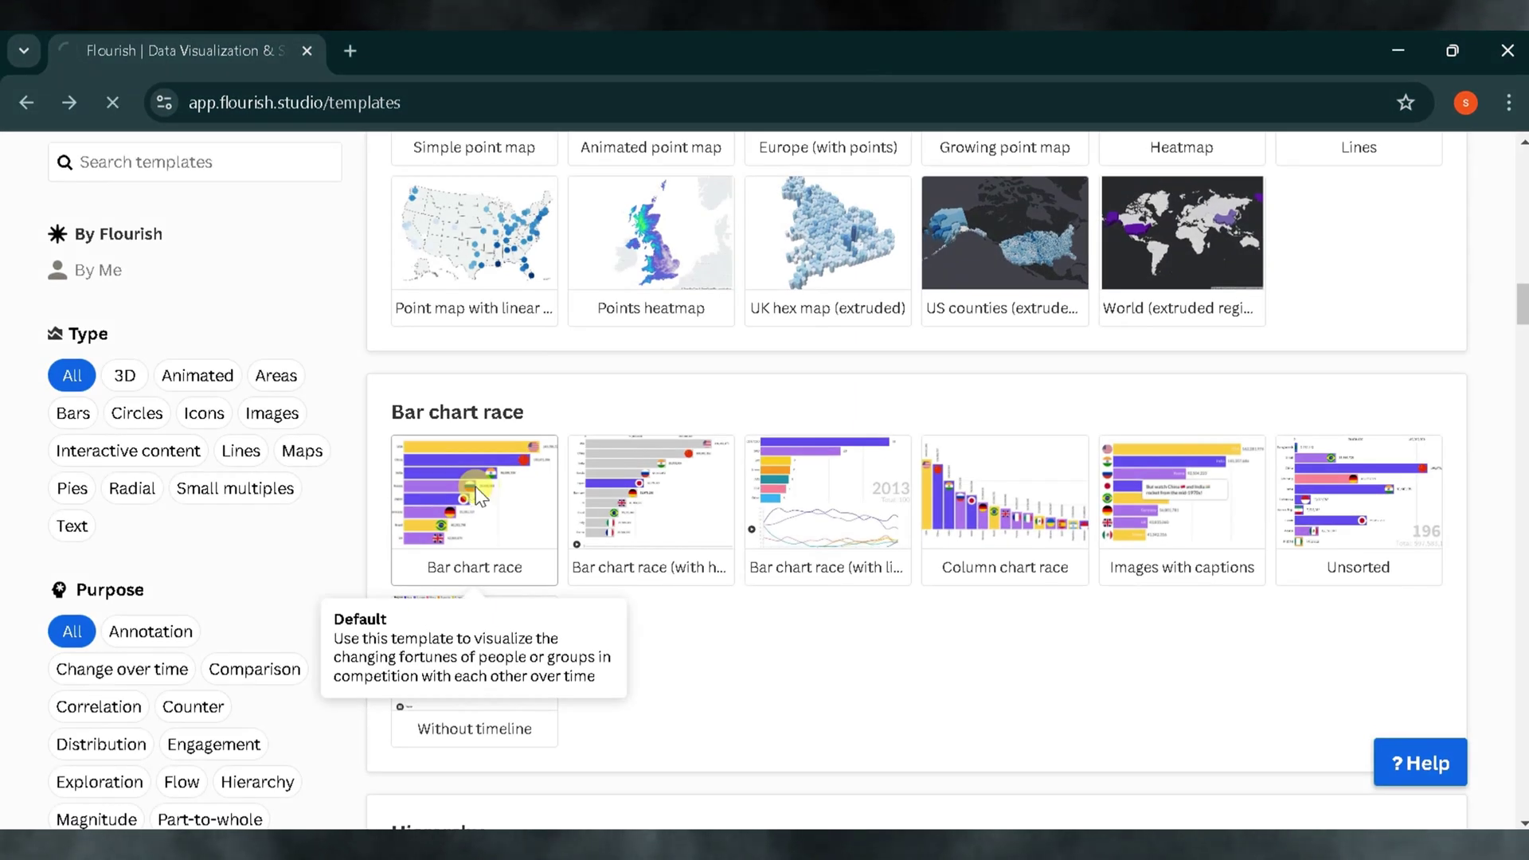
{"action": "left_click", "coordinate": [477, 492]}
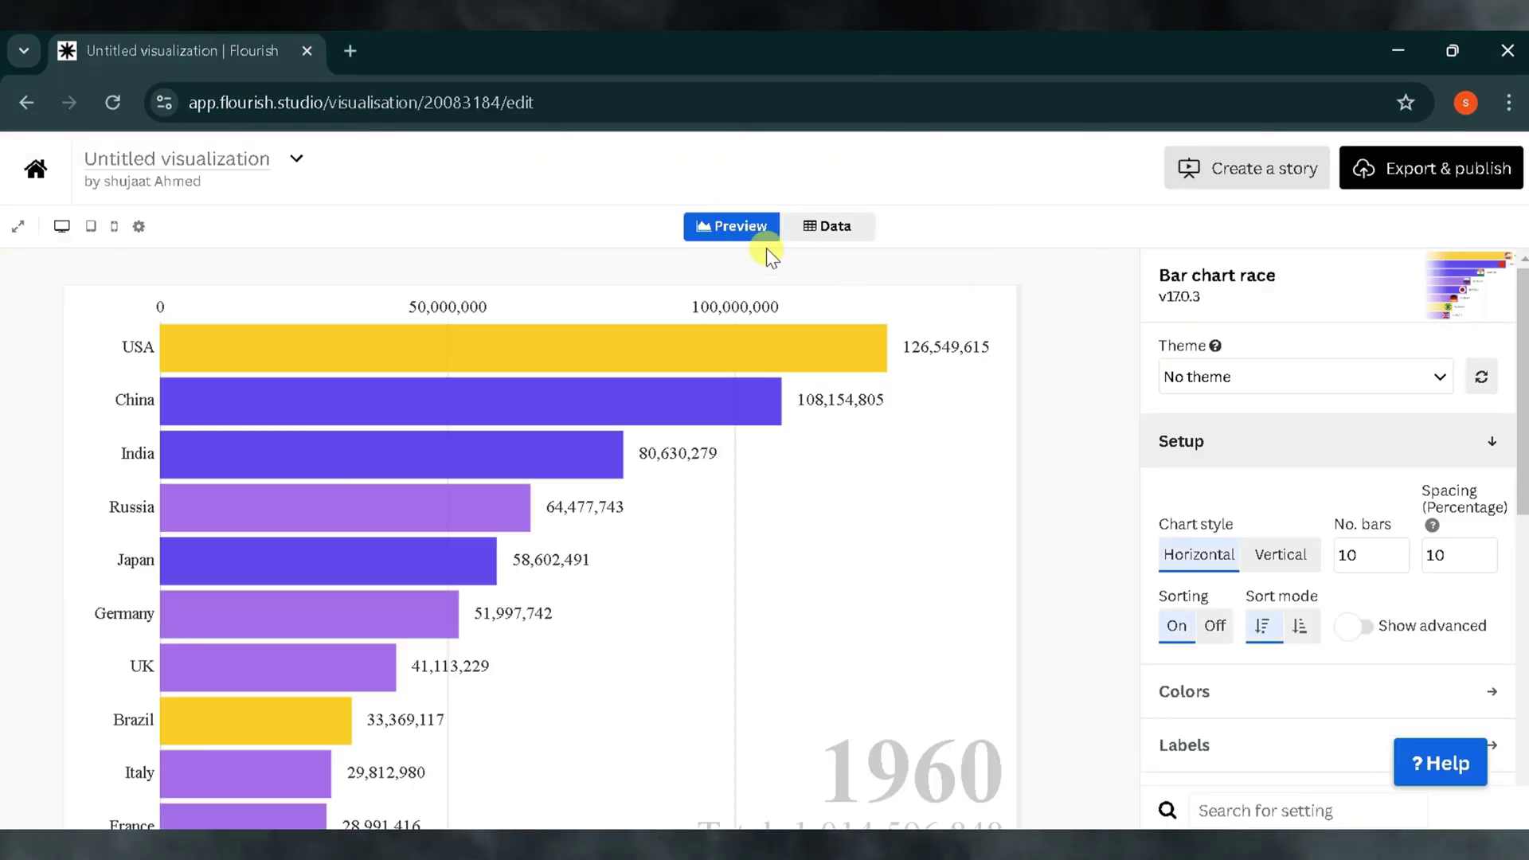
- Select and deselect the chart title, then switch to the chart's Data sheet
{"action": "left_click", "coordinate": [214, 162]}
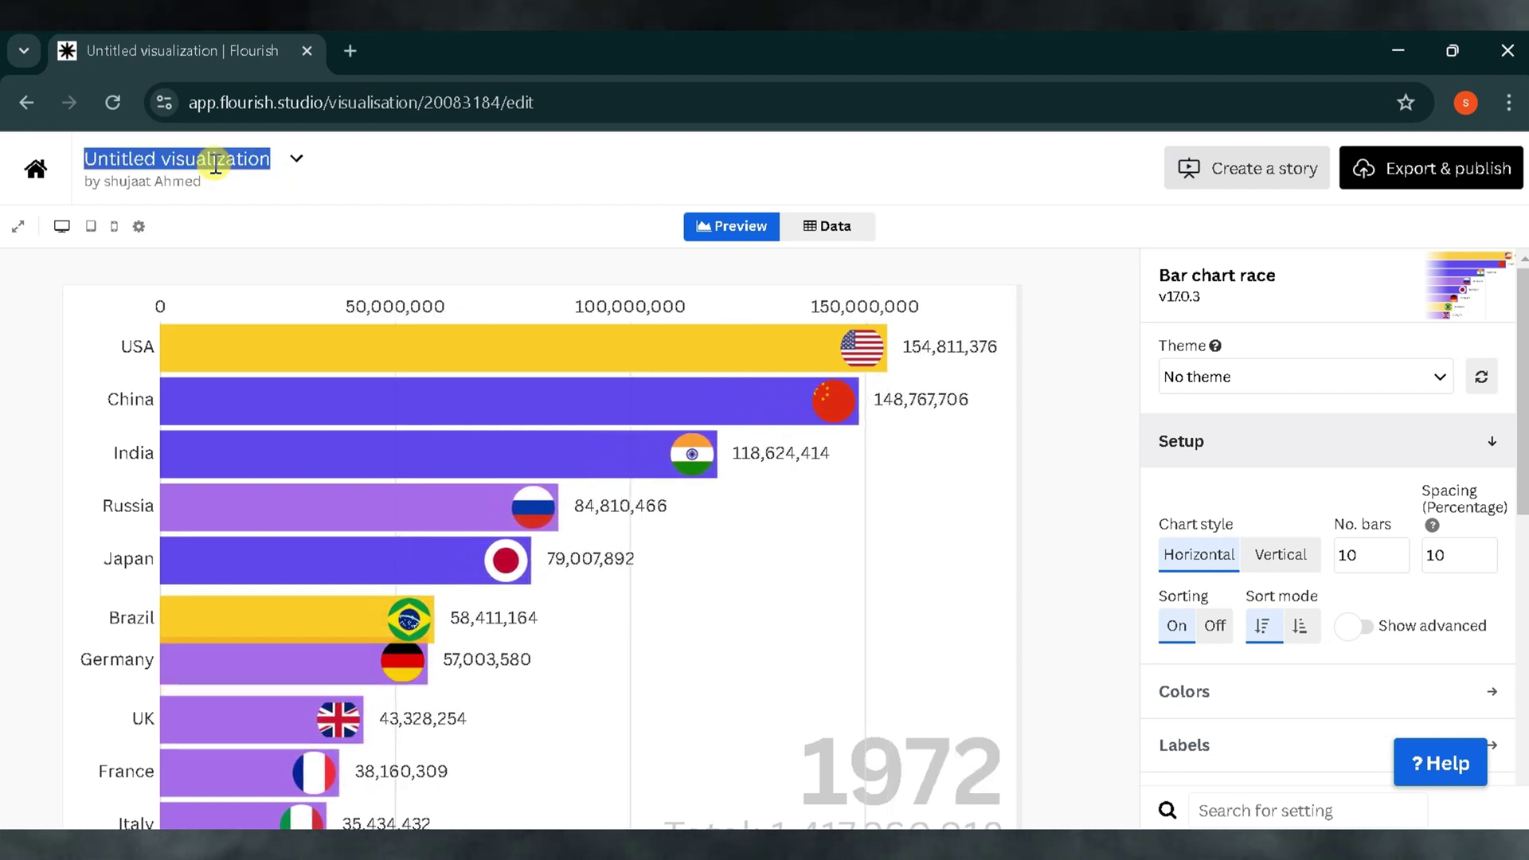
{"action": "left_click", "coordinate": [553, 241]}
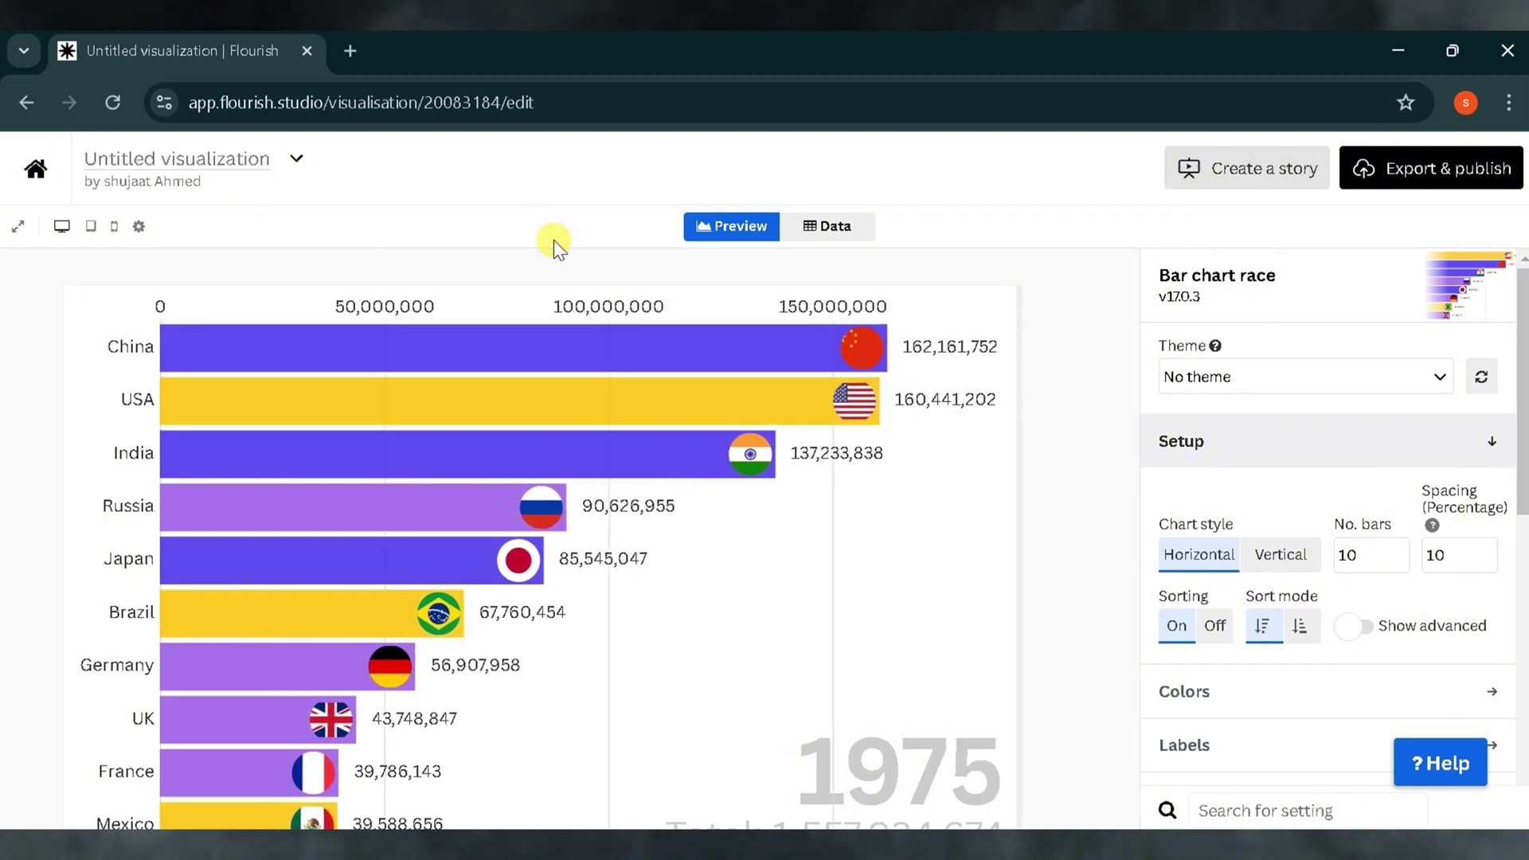
{"action": "left_click", "coordinate": [827, 231]}
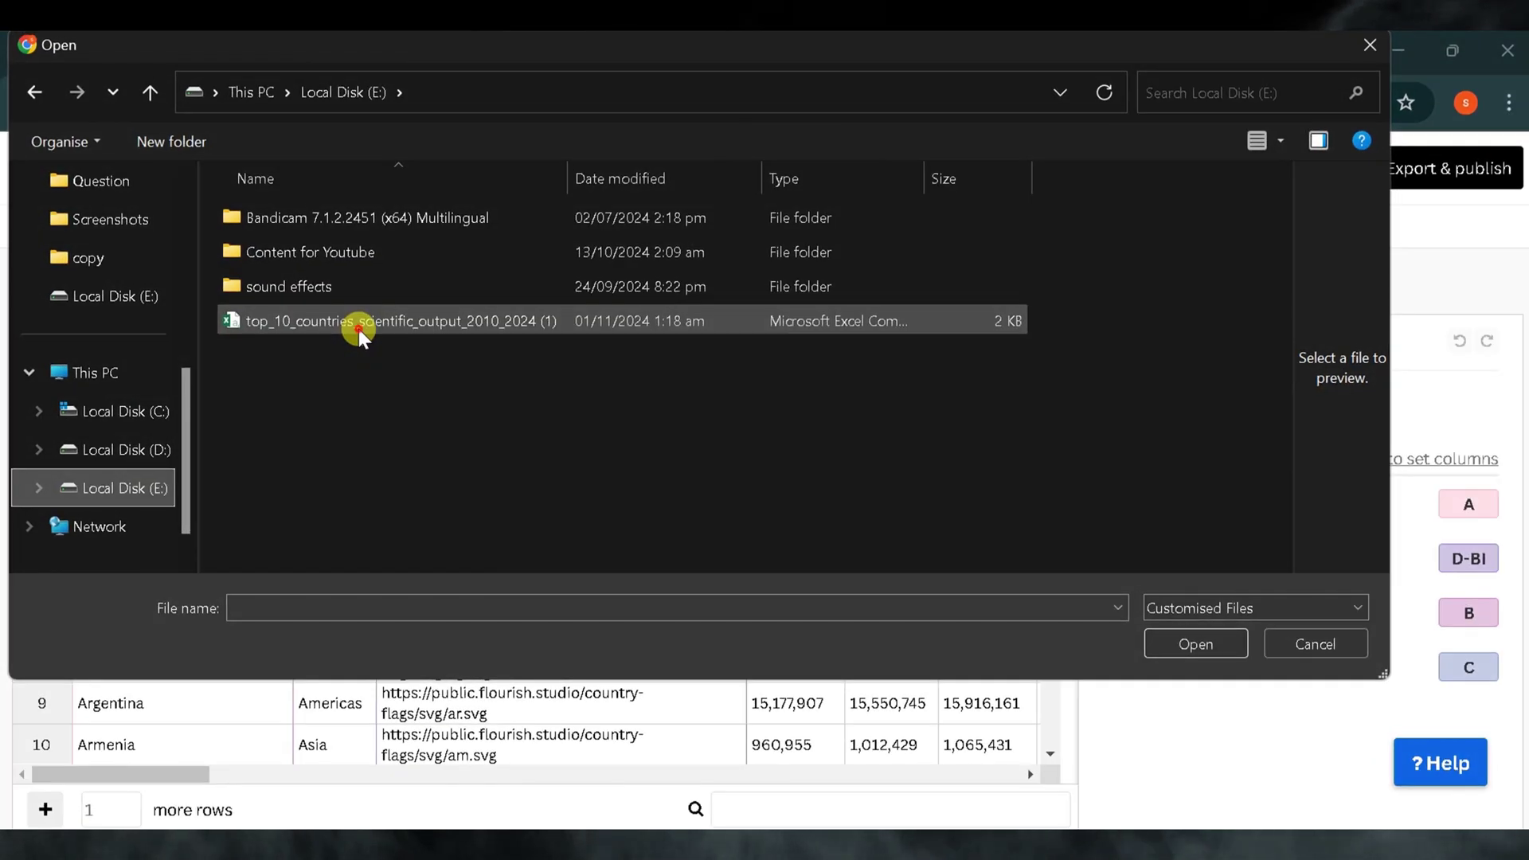
- Import the top_10_countries_scientific_output_2010_2024 Excel file, replacing the sample sheet data
{"action": "left_click", "coordinate": [358, 323]}
{"action": "left_click", "coordinate": [1179, 652]}
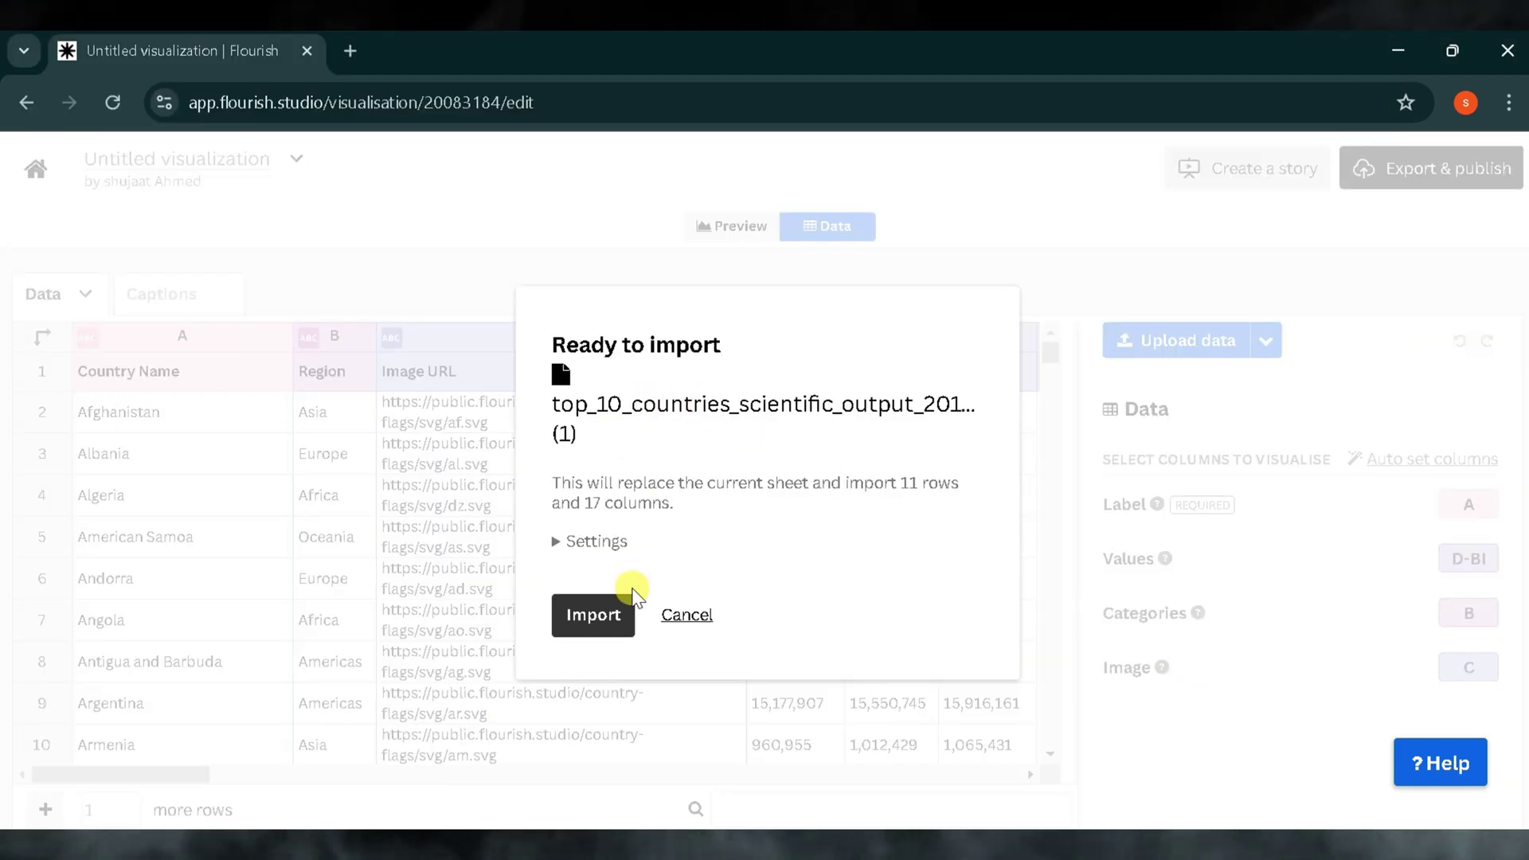
{"action": "left_click", "coordinate": [609, 618]}
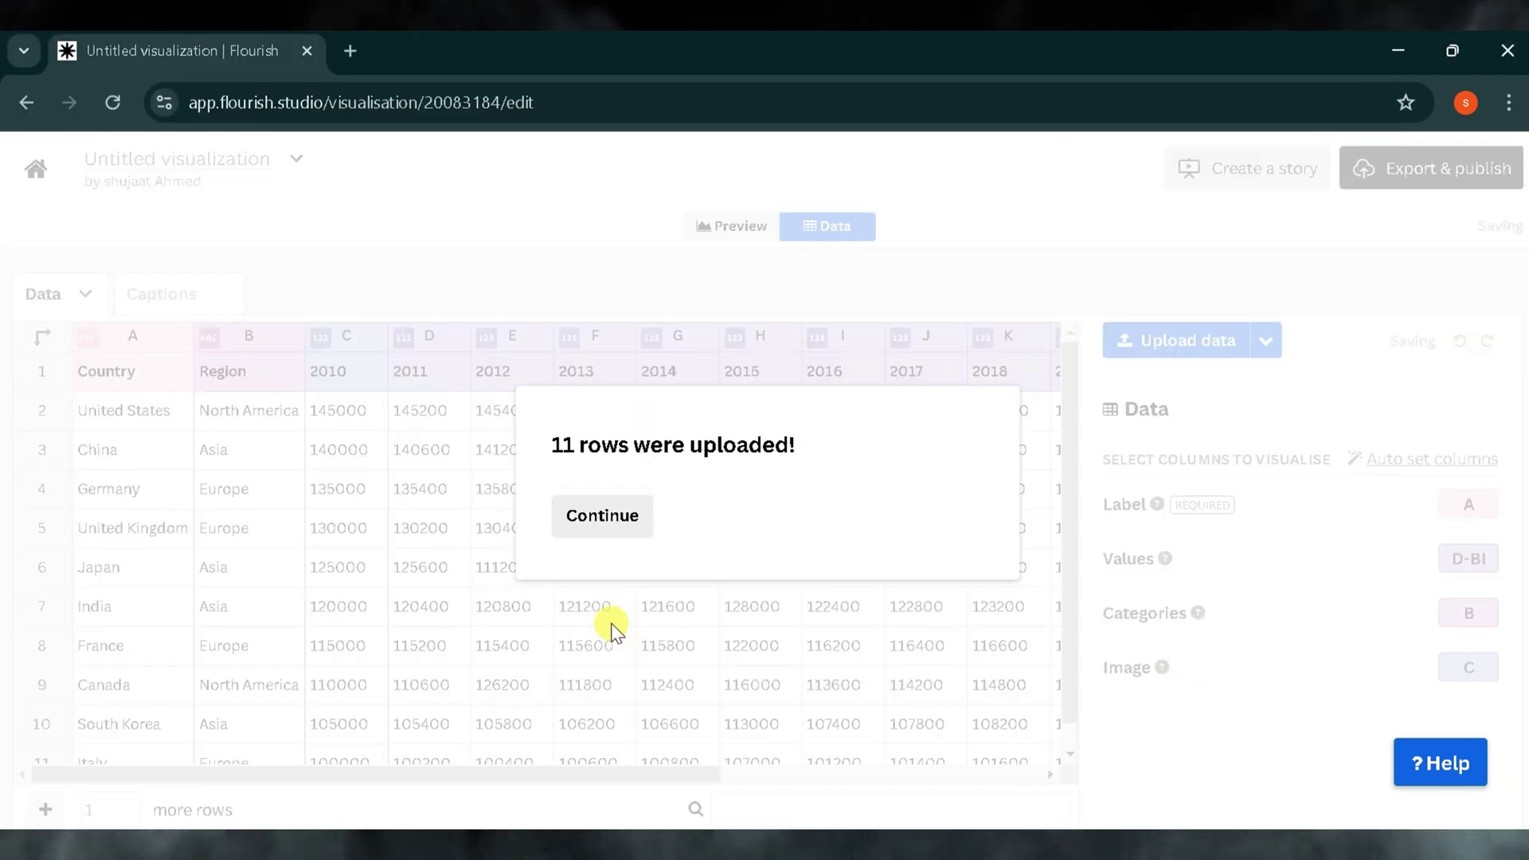
{"action": "left_click", "coordinate": [604, 522]}
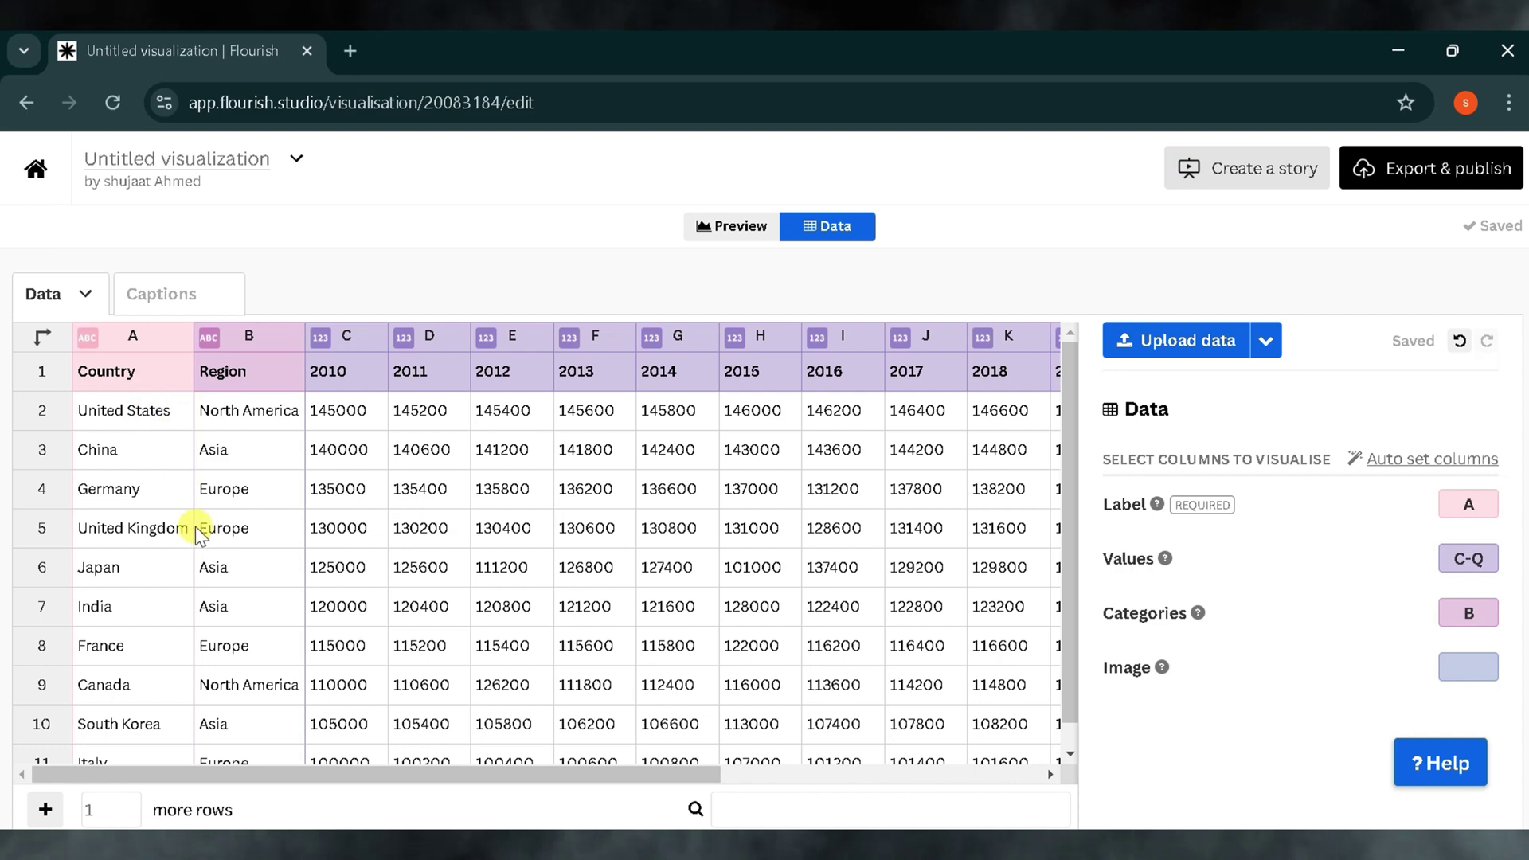
{"action": "scroll", "coordinate": [199, 535], "scroll_direction": "down", "scroll_amount": 1}
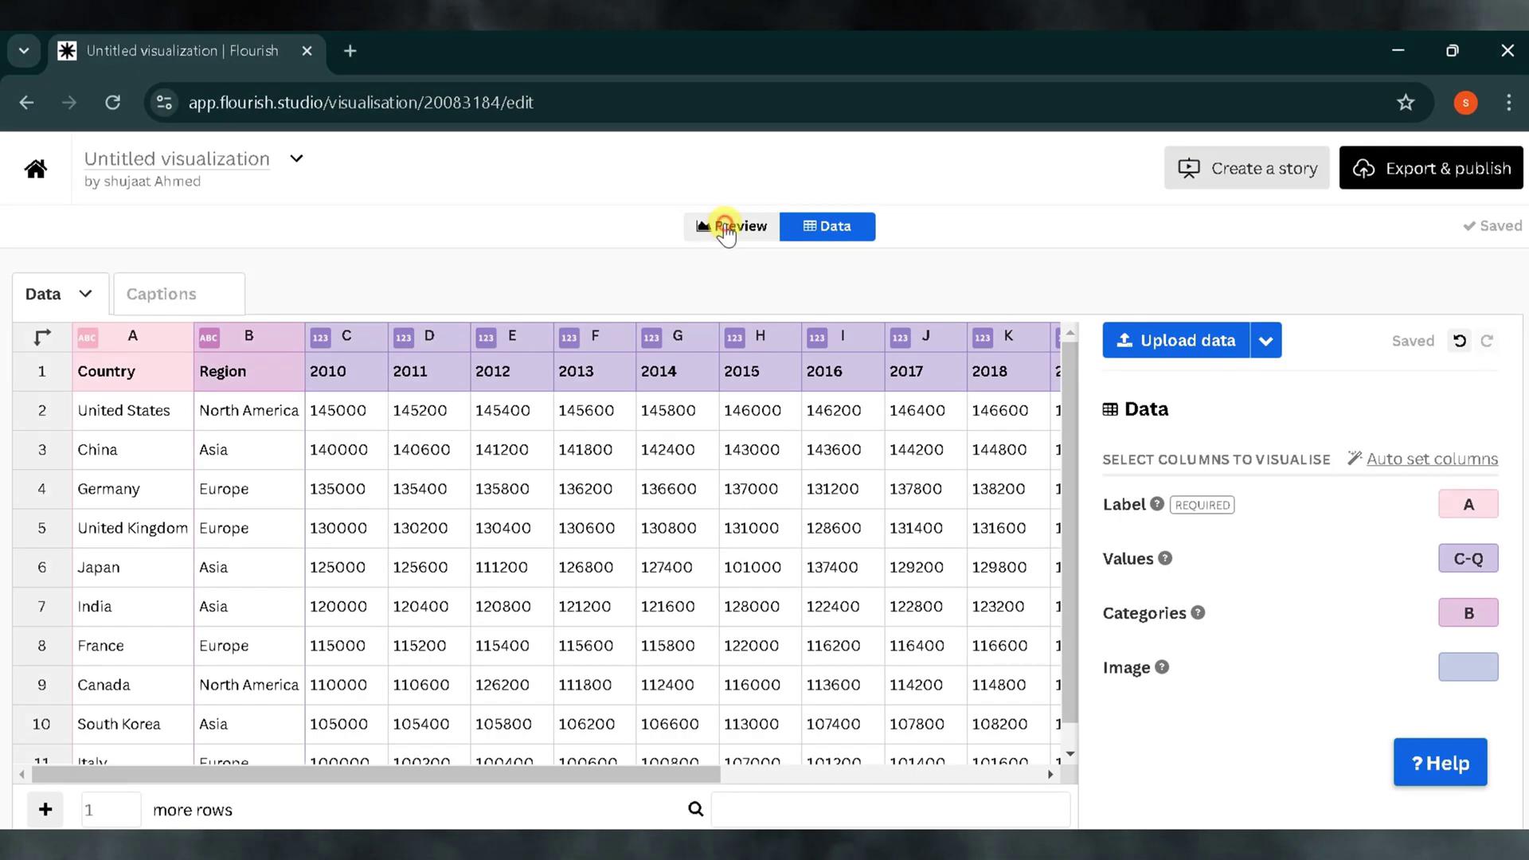
- Preview the chart, try vertical bars, then return to horizontal bars
{"action": "left_click", "coordinate": [727, 228]}
{"action": "scroll", "coordinate": [668, 510], "scroll_direction": "down", "scroll_amount": 1}
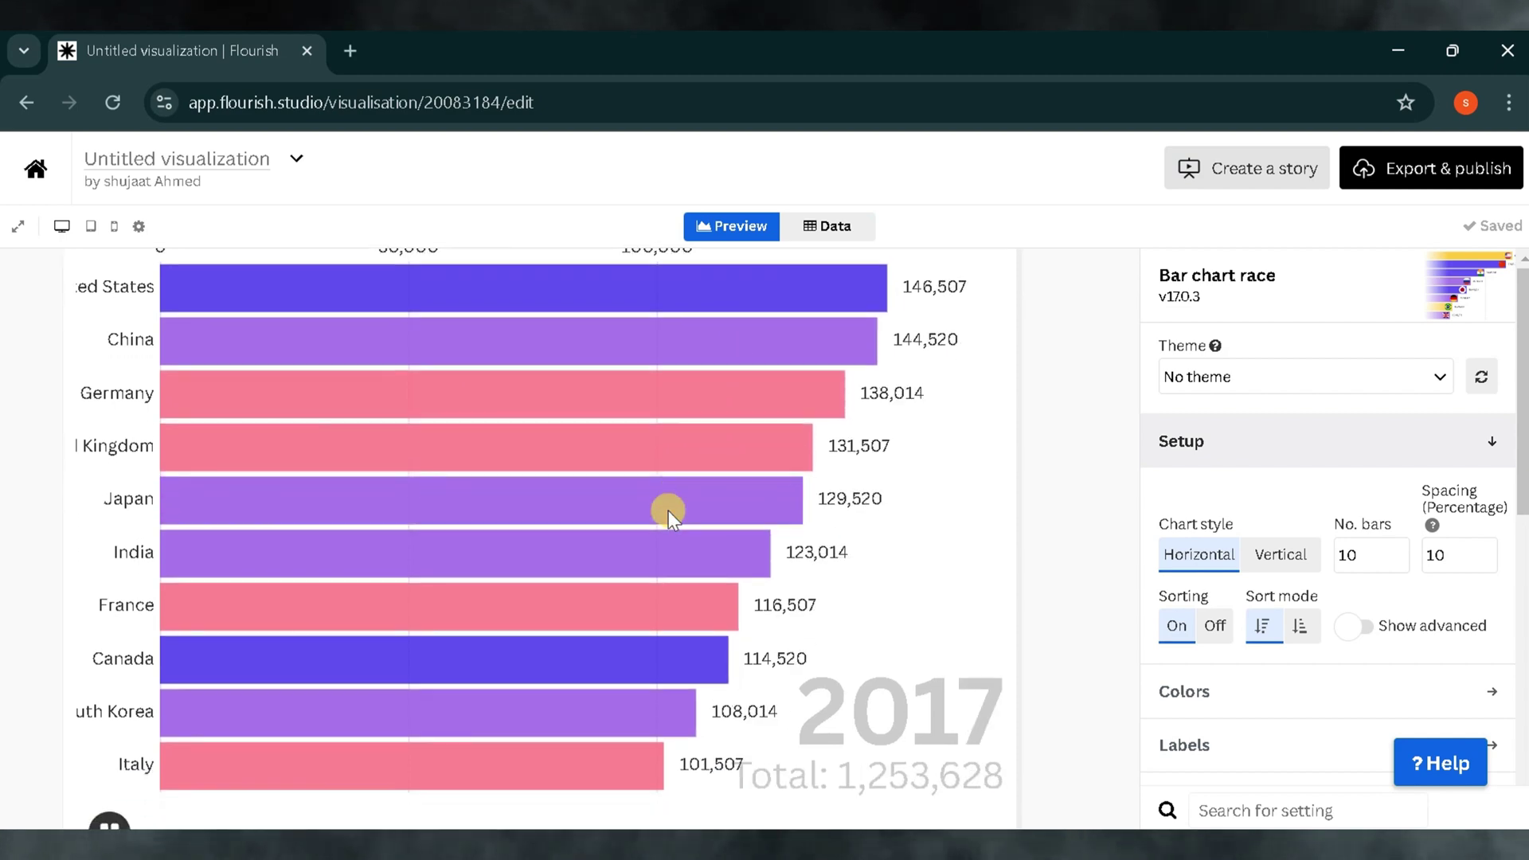
{"action": "scroll", "coordinate": [475, 517], "scroll_direction": "up", "scroll_amount": 1}
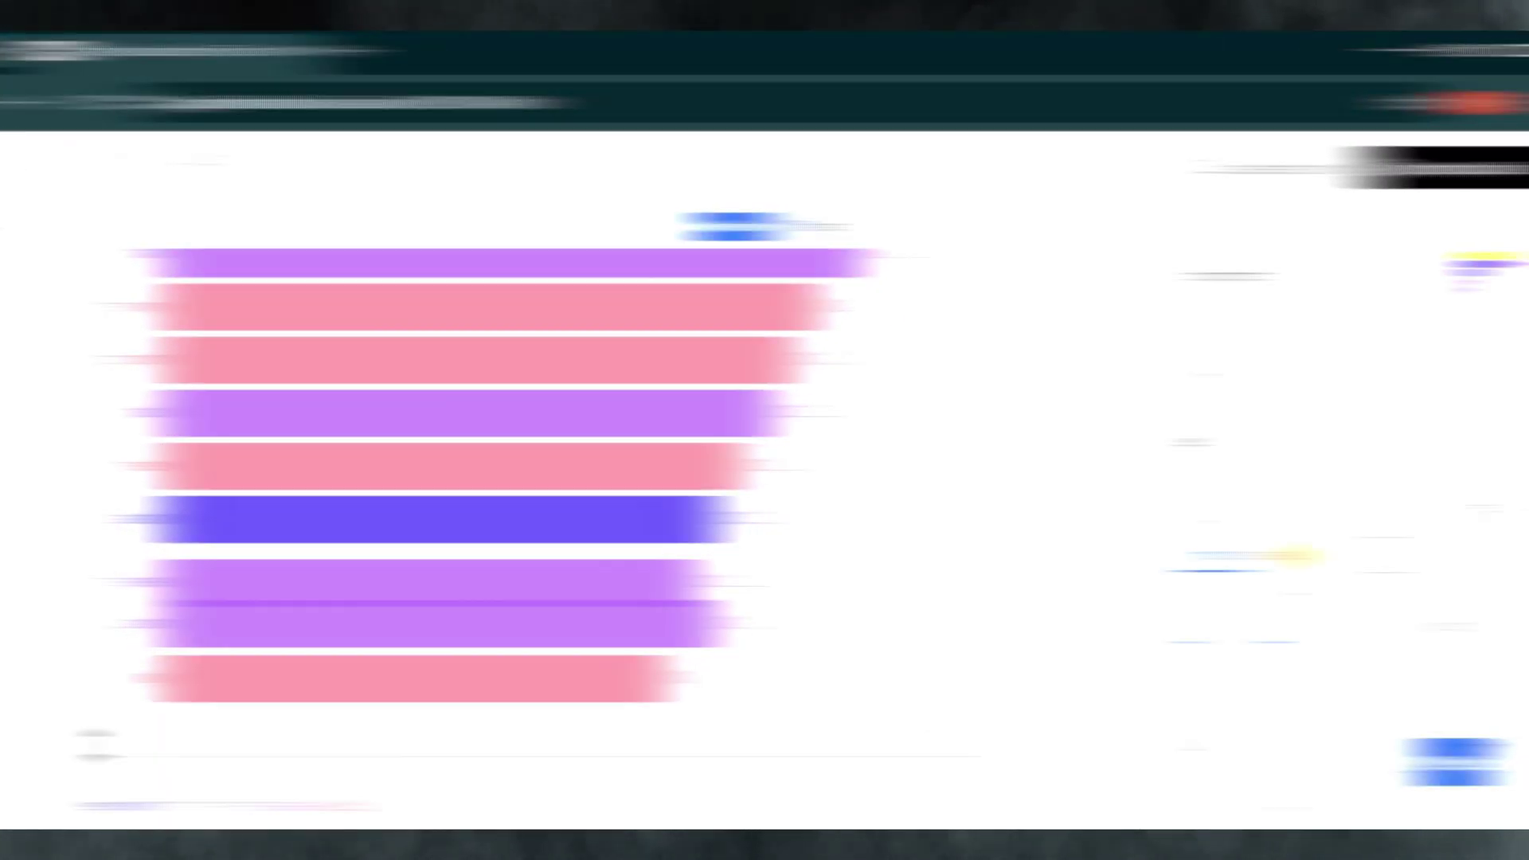
{"action": "left_click", "coordinate": [1284, 556]}
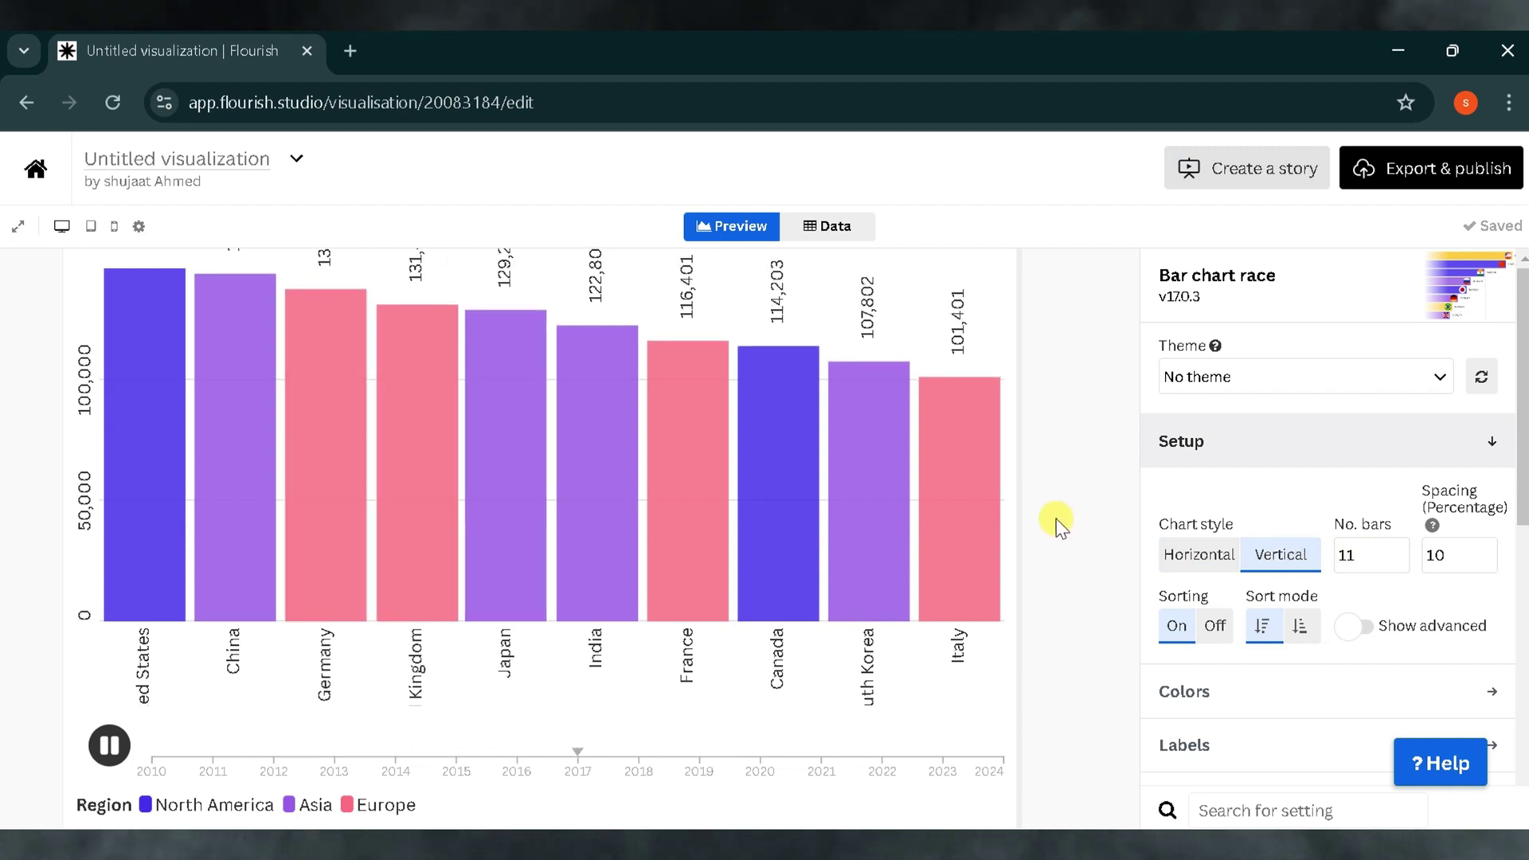
{"action": "scroll", "coordinate": [1056, 519], "scroll_direction": "up", "scroll_amount": 1}
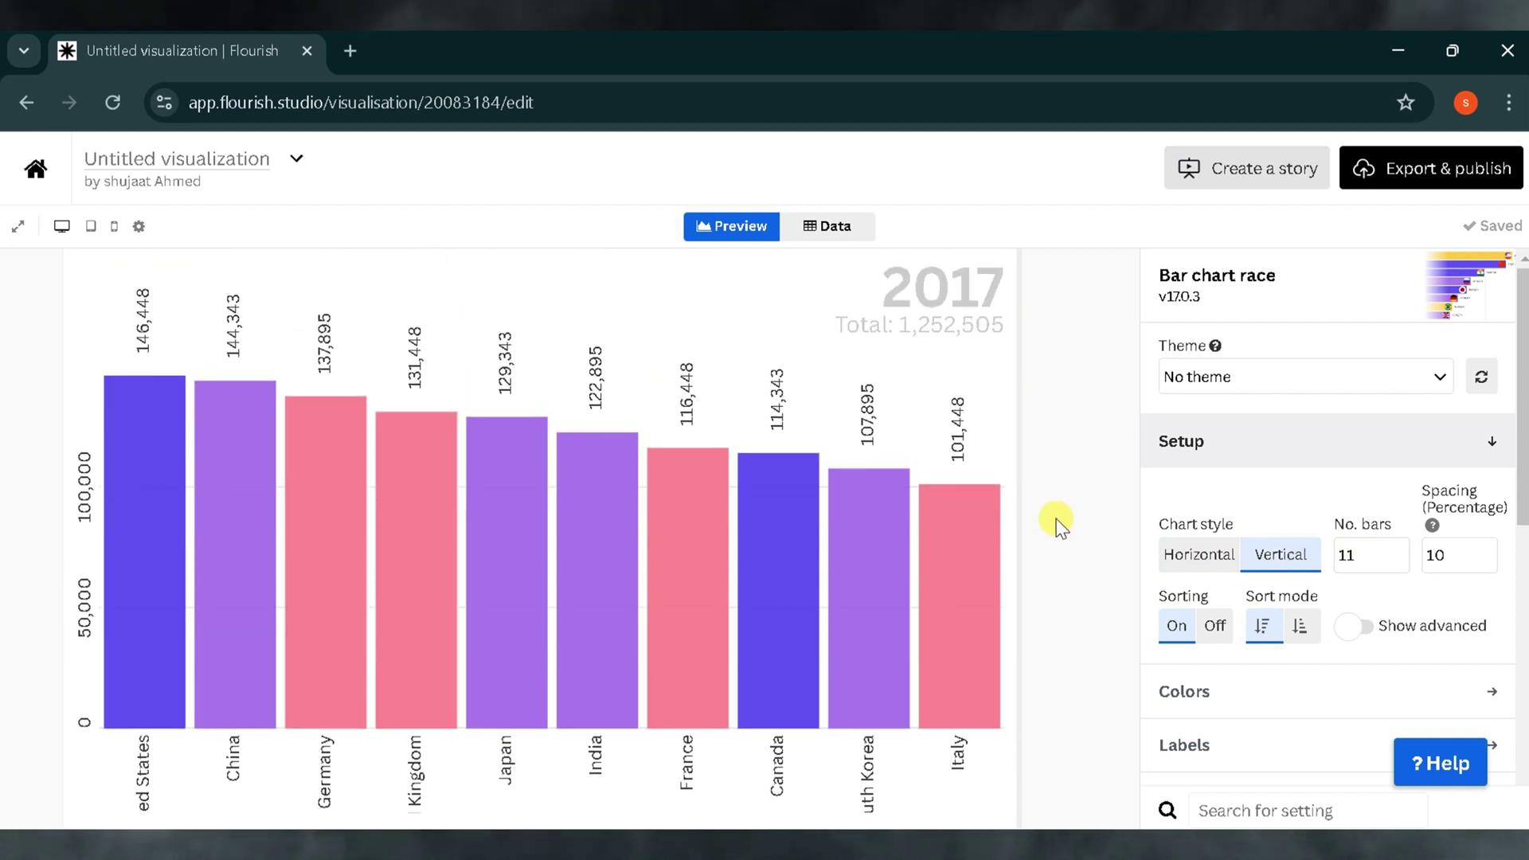
{"action": "left_click", "coordinate": [1203, 558]}
- Try the Flourish Erbium palette for the bars, then apply the default multicolour palette
{"action": "left_click", "coordinate": [1219, 691]}
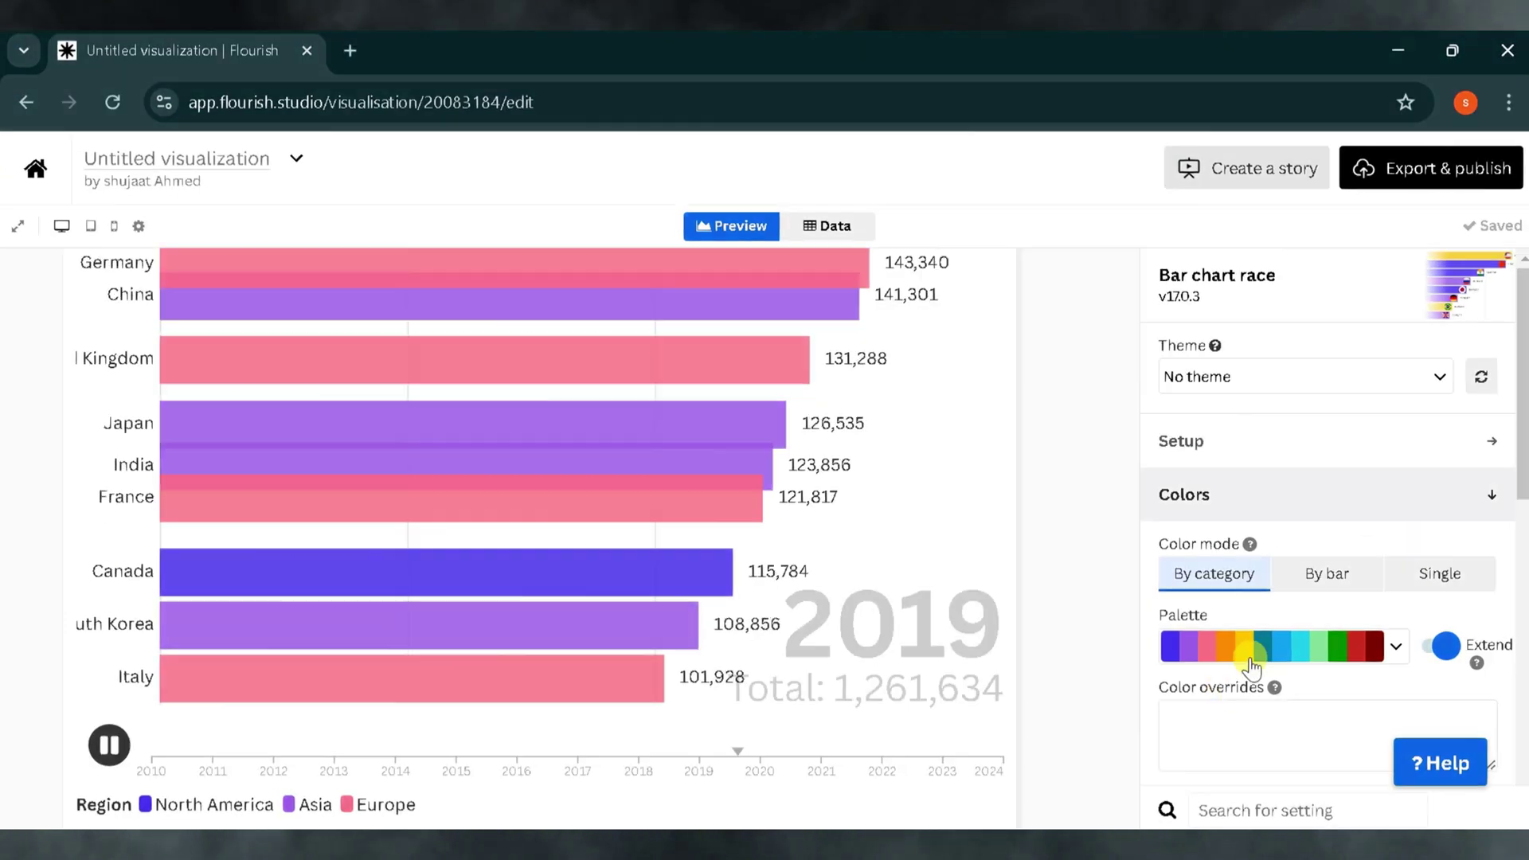
{"action": "left_click", "coordinate": [1252, 647]}
{"action": "left_click", "coordinate": [1219, 768]}
{"action": "left_click", "coordinate": [1338, 649]}
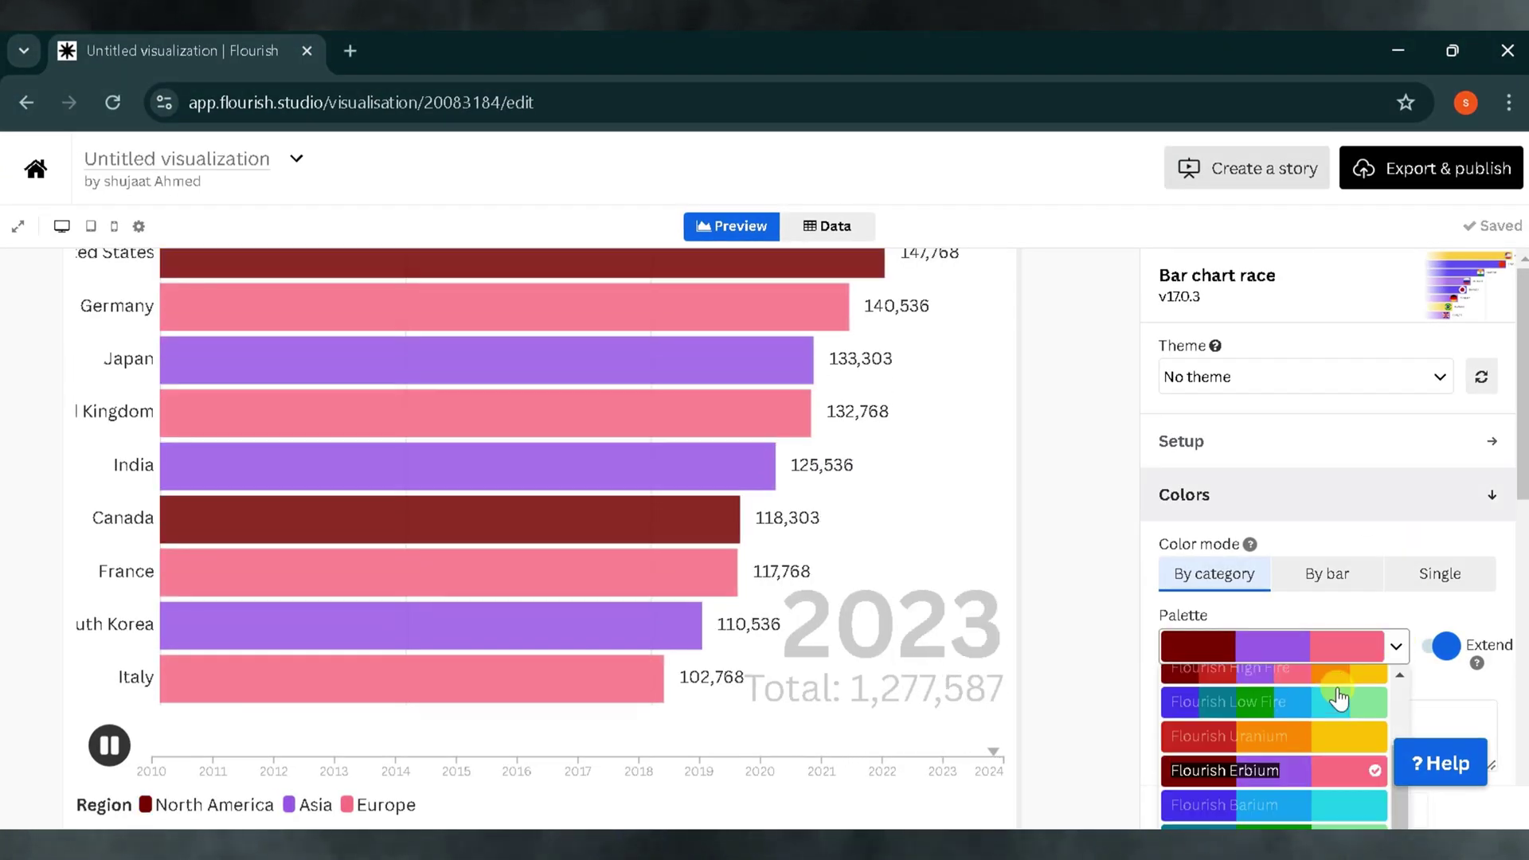
{"action": "scroll", "coordinate": [1338, 699], "scroll_direction": "up", "scroll_amount": 3}
{"action": "left_click", "coordinate": [1298, 637]}
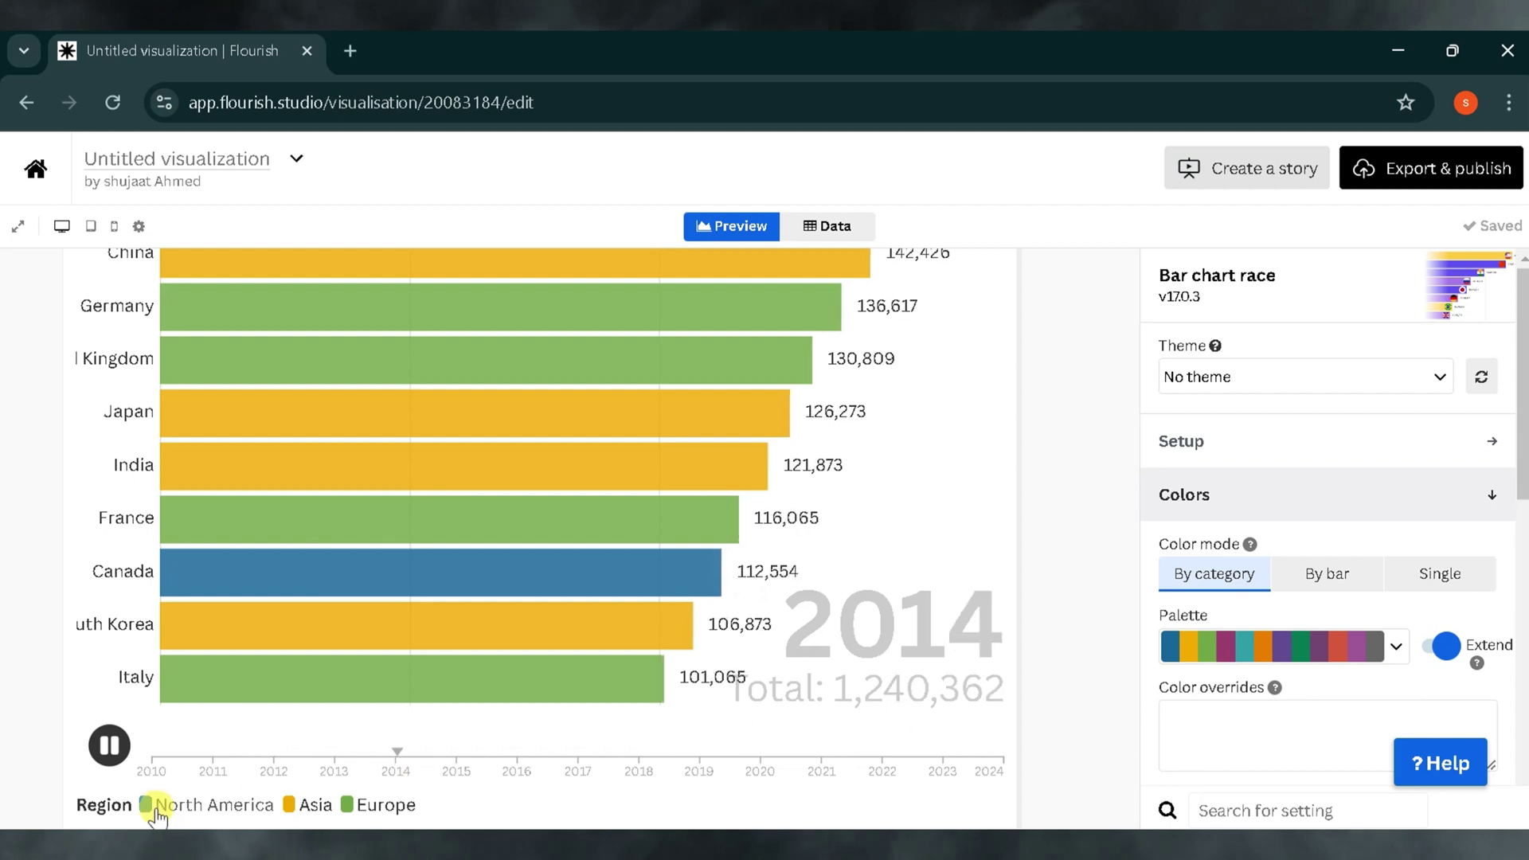
{"action": "scroll", "coordinate": [1147, 677], "scroll_direction": "down", "scroll_amount": 3}
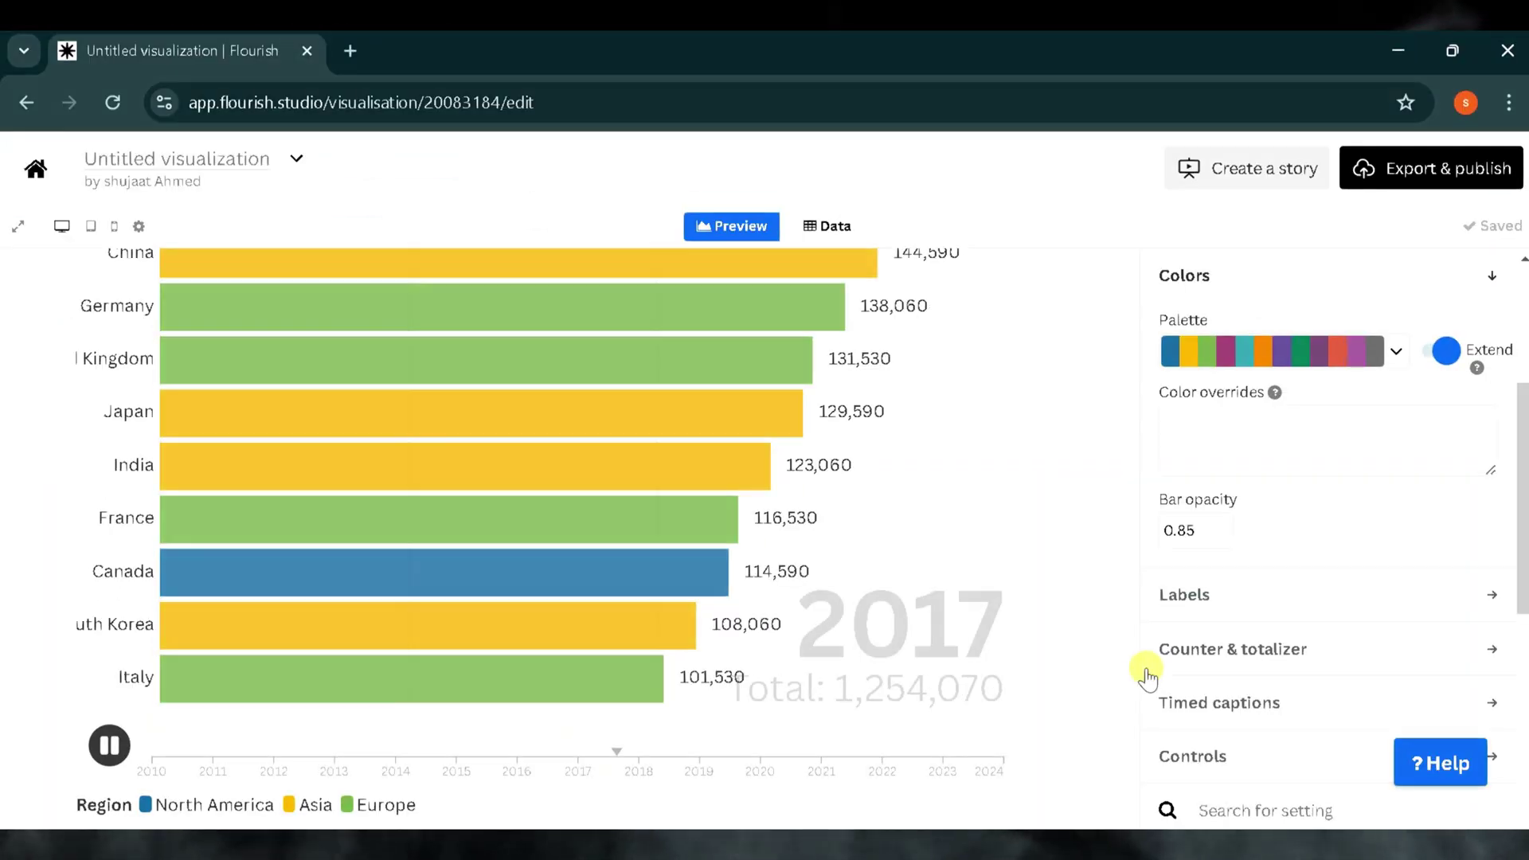
{"action": "scroll", "coordinate": [1151, 661], "scroll_direction": "down", "scroll_amount": 2}
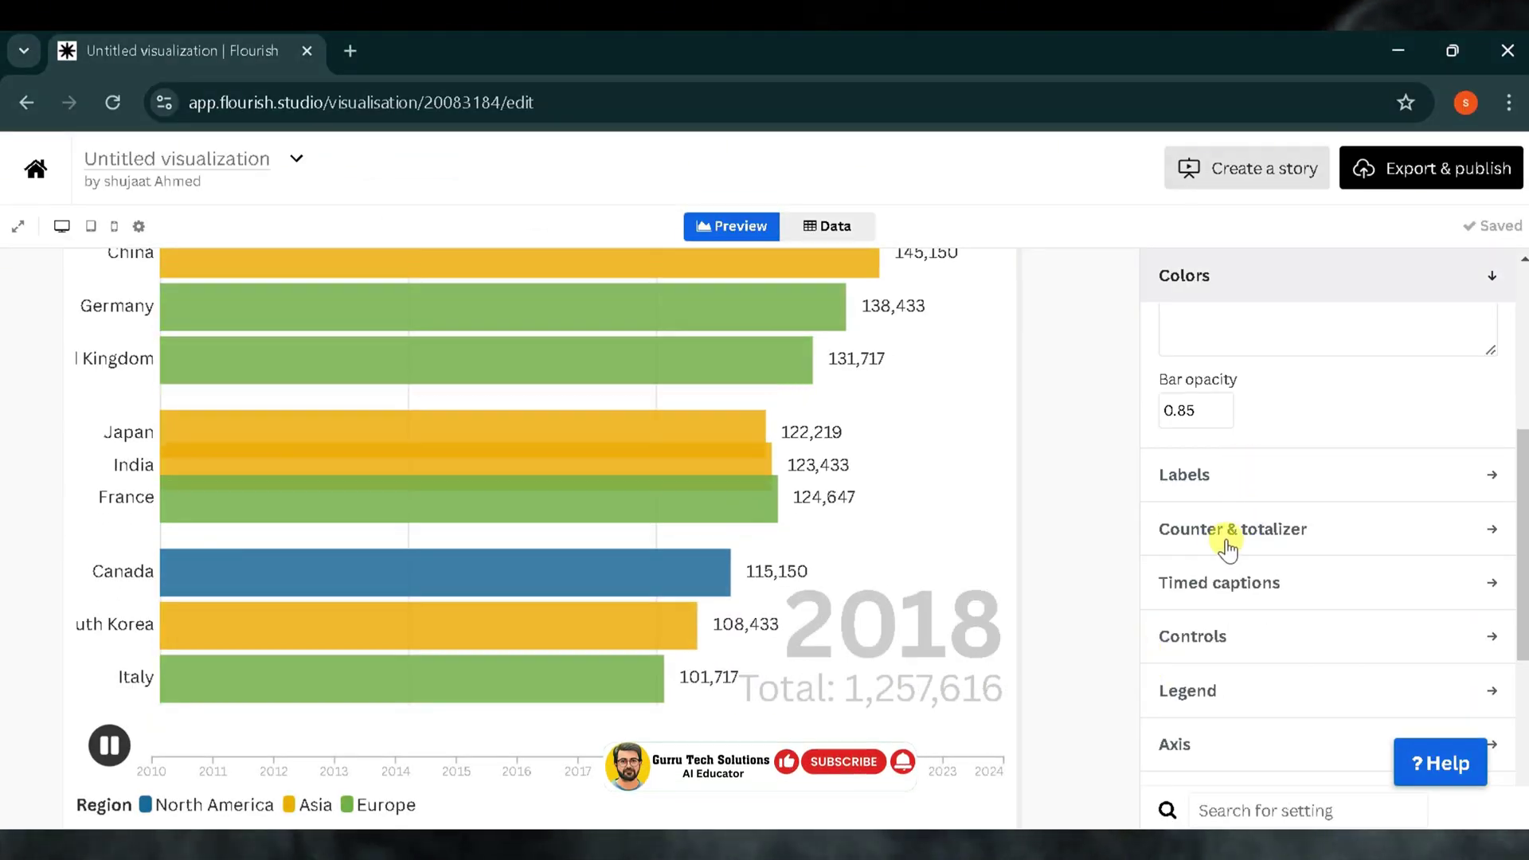
{"action": "scroll", "coordinate": [1199, 605], "scroll_direction": "down", "scroll_amount": 2}
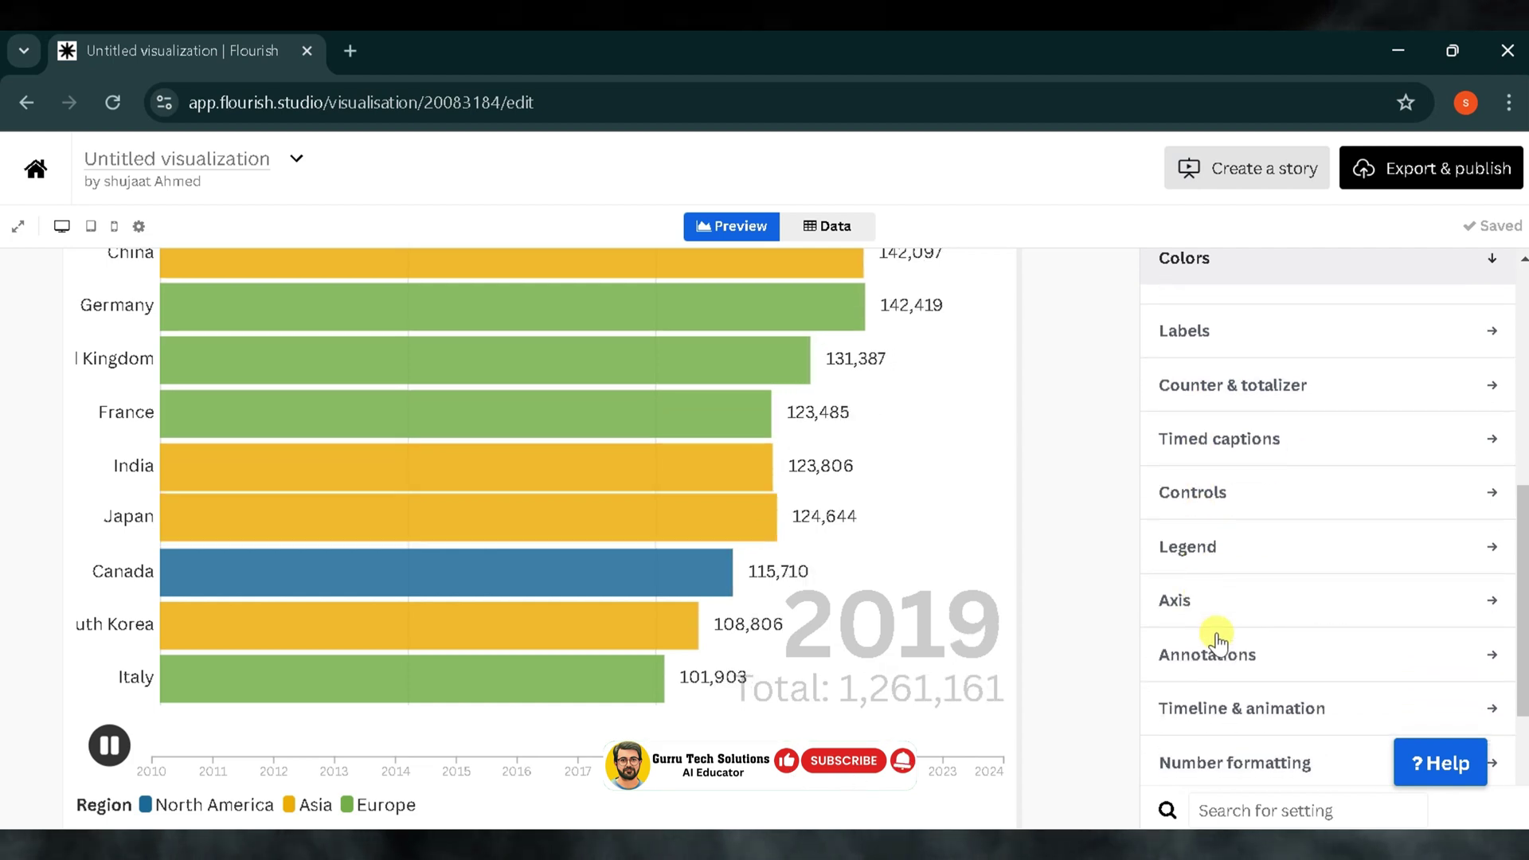
{"action": "scroll", "coordinate": [1263, 729], "scroll_direction": "down", "scroll_amount": 3}
{"action": "scroll", "coordinate": [1218, 520], "scroll_direction": "up", "scroll_amount": 5}
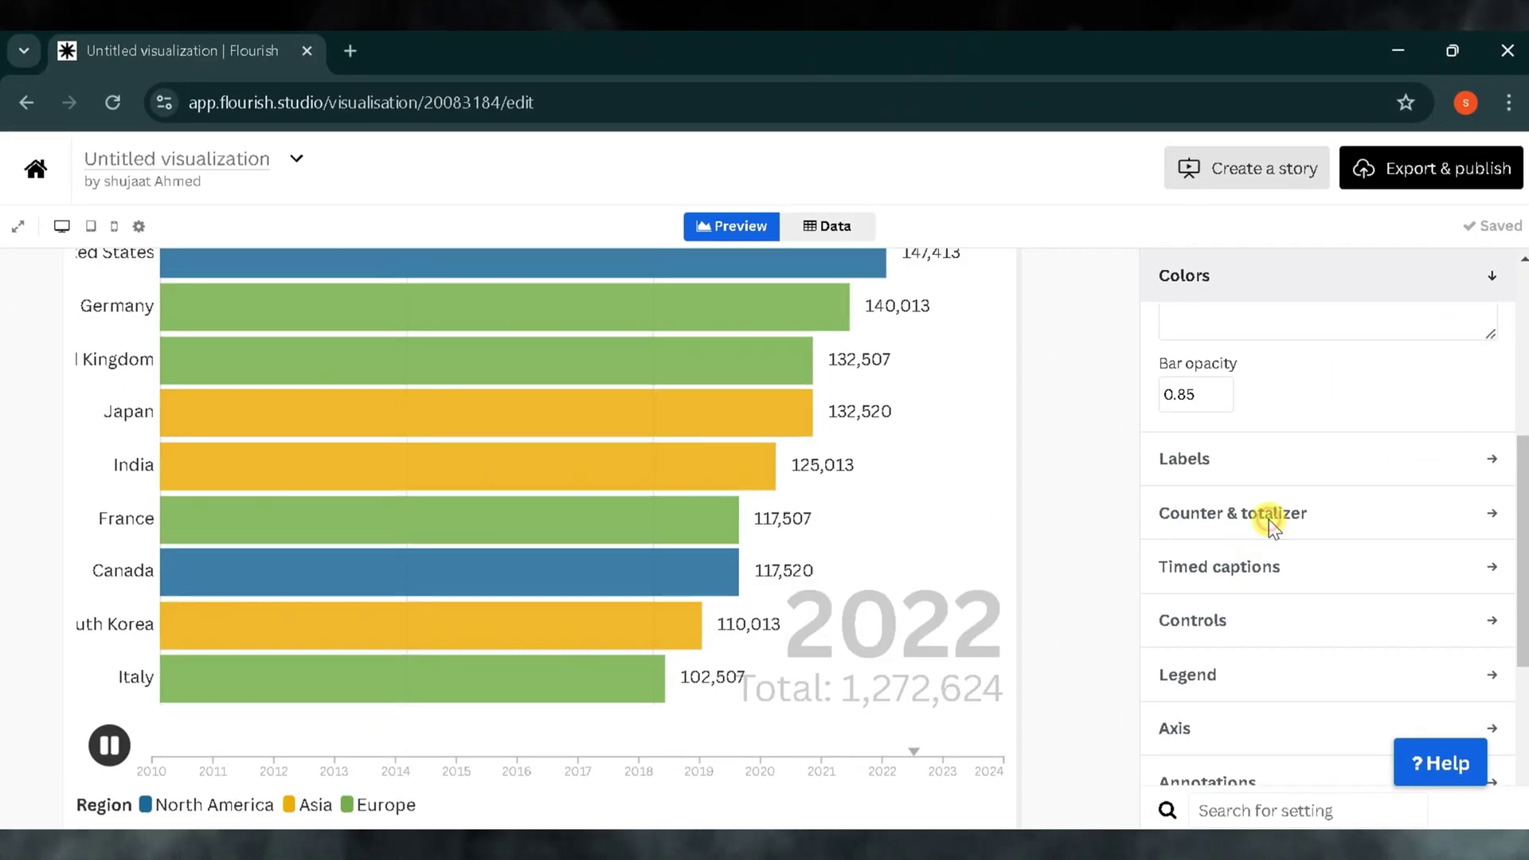
- In Counter & totalizer, set the total label size back to 4 and enlarge the year label
{"action": "left_click", "coordinate": [1269, 519]}
{"action": "left_click", "coordinate": [1224, 539]}
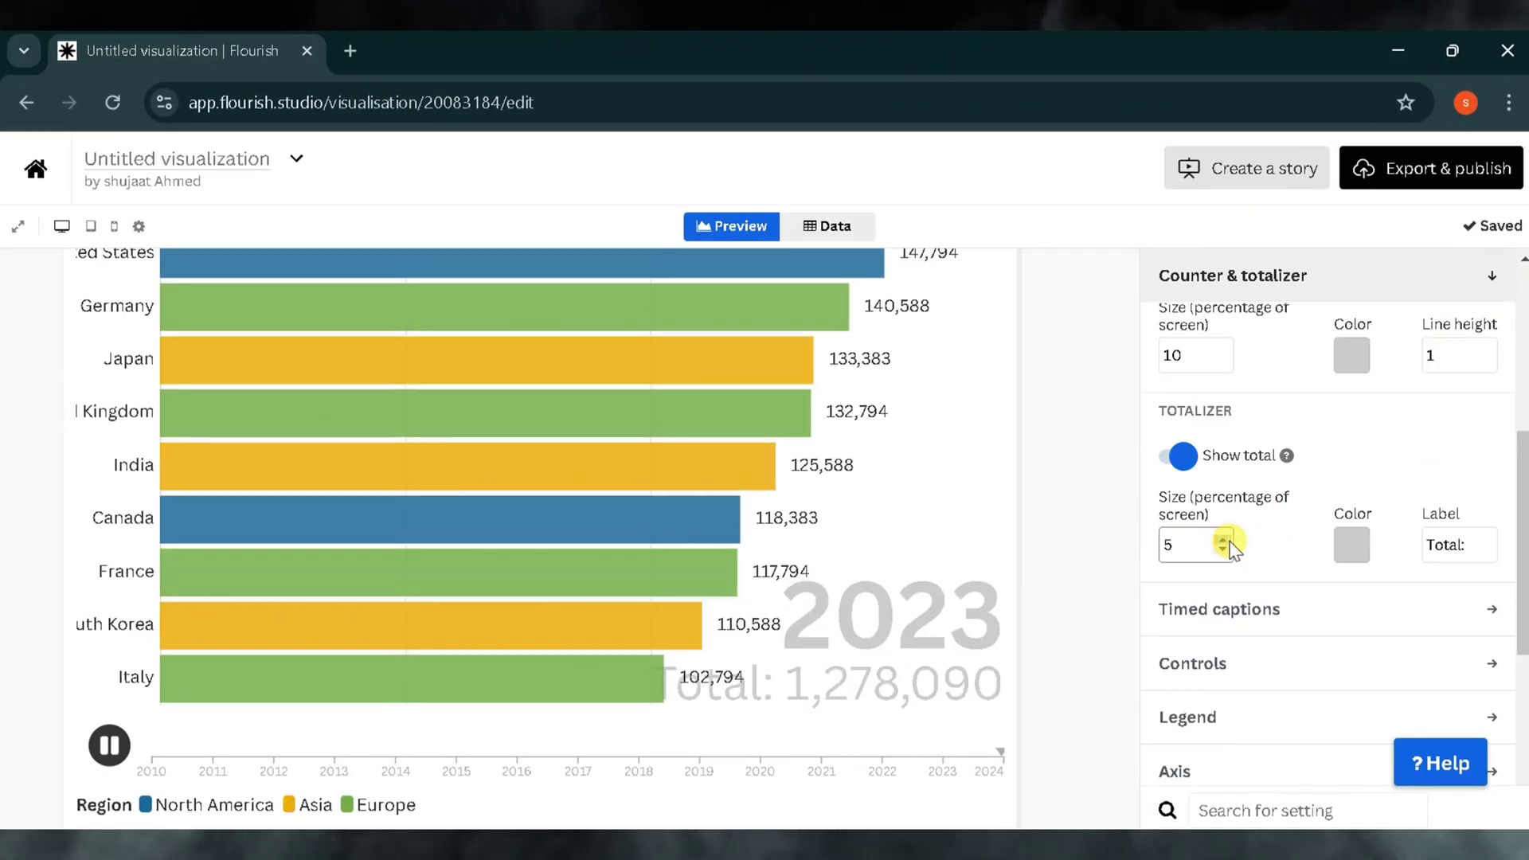
{"action": "left_click", "coordinate": [1224, 539]}
{"action": "left_click", "coordinate": [1223, 540]}
{"action": "left_click", "coordinate": [1223, 540]}
{"action": "left_click", "coordinate": [1223, 551]}
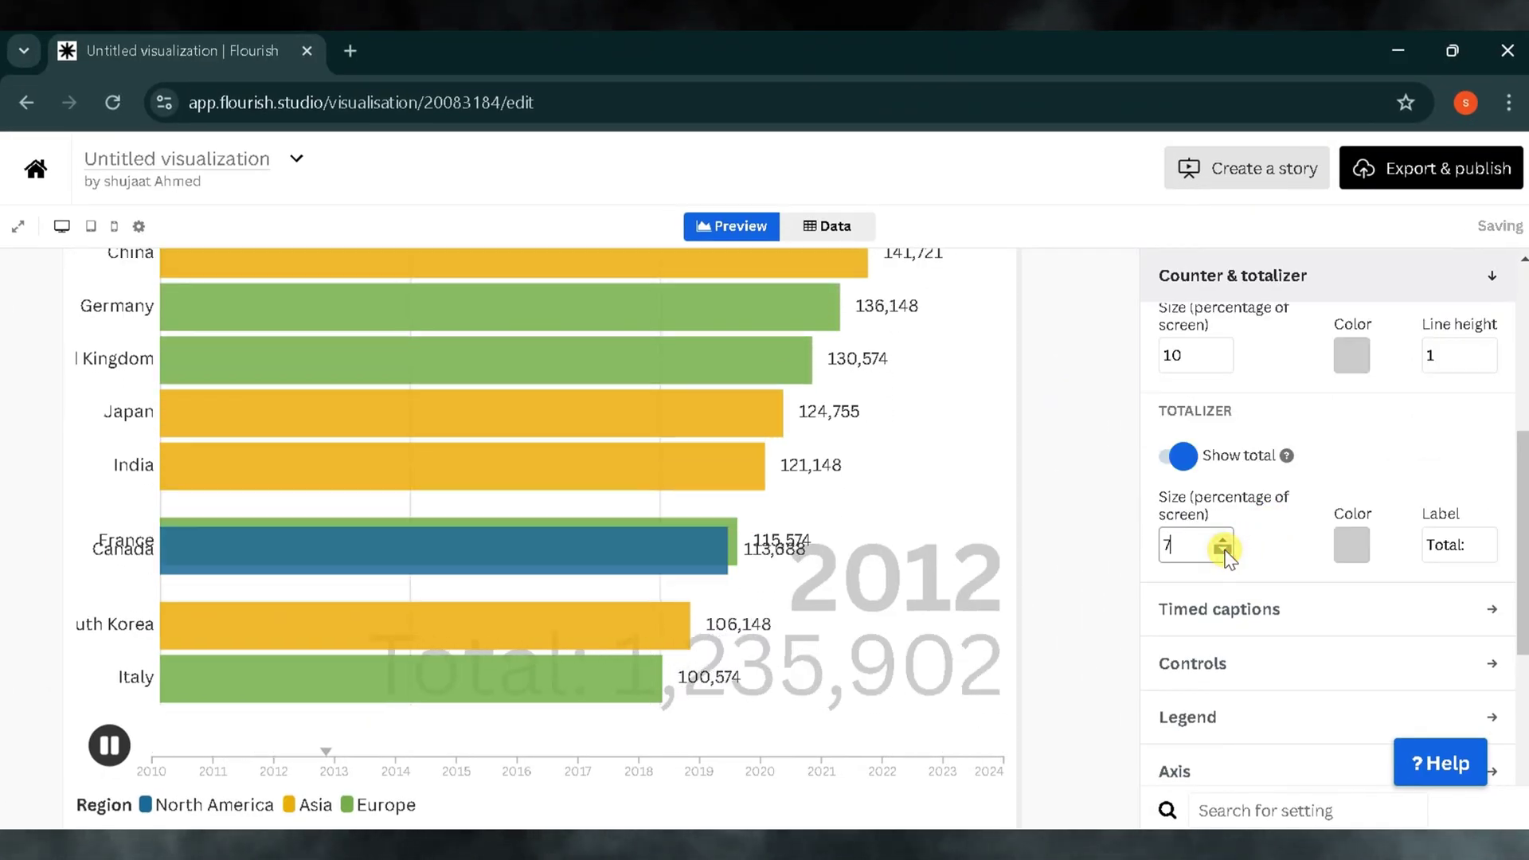
{"action": "left_click", "coordinate": [1224, 552]}
{"action": "left_click", "coordinate": [1223, 551]}
{"action": "left_click", "coordinate": [1223, 551]}
{"action": "scroll", "coordinate": [1258, 502], "scroll_direction": "up", "scroll_amount": 1}
{"action": "left_click", "coordinate": [1223, 427]}
{"action": "left_click", "coordinate": [1223, 427]}
{"action": "left_click", "coordinate": [1224, 427]}
{"action": "left_click", "coordinate": [1223, 427]}
{"action": "left_click", "coordinate": [1224, 427]}
{"action": "left_click", "coordinate": [1224, 427]}
{"action": "left_click", "coordinate": [1224, 427]}
{"action": "left_click", "coordinate": [1225, 440]}
{"action": "left_click", "coordinate": [1225, 440]}
{"action": "left_click", "coordinate": [1225, 440]}
{"action": "left_click", "coordinate": [1225, 440]}
- Colour the year counter red and the total label black
{"action": "left_click", "coordinate": [1352, 432]}
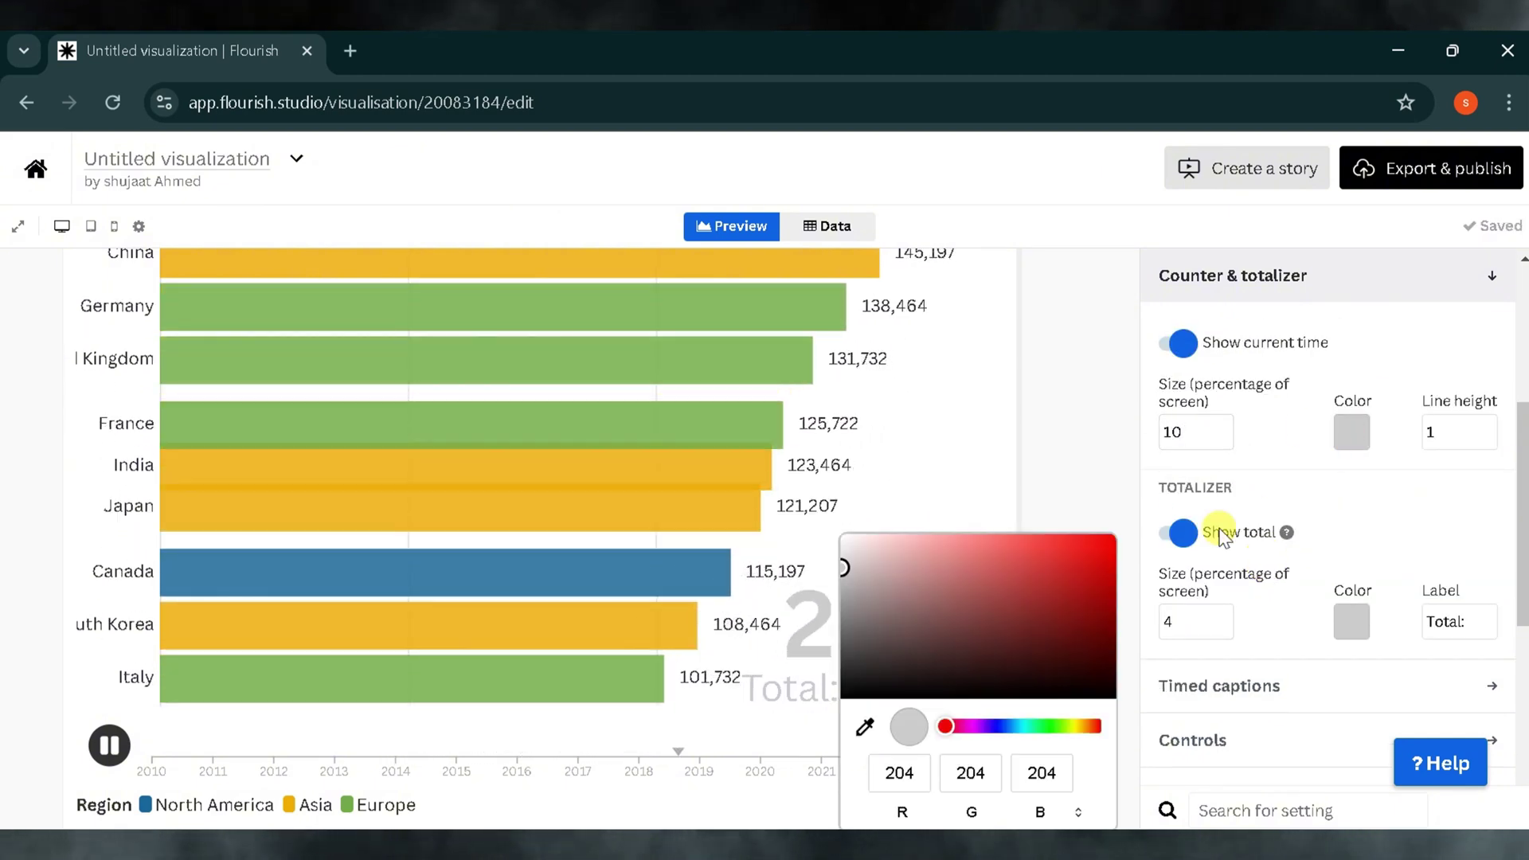
{"action": "left_click", "coordinate": [1115, 562]}
{"action": "left_click", "coordinate": [1113, 509]}
{"action": "left_click", "coordinate": [1352, 621]}
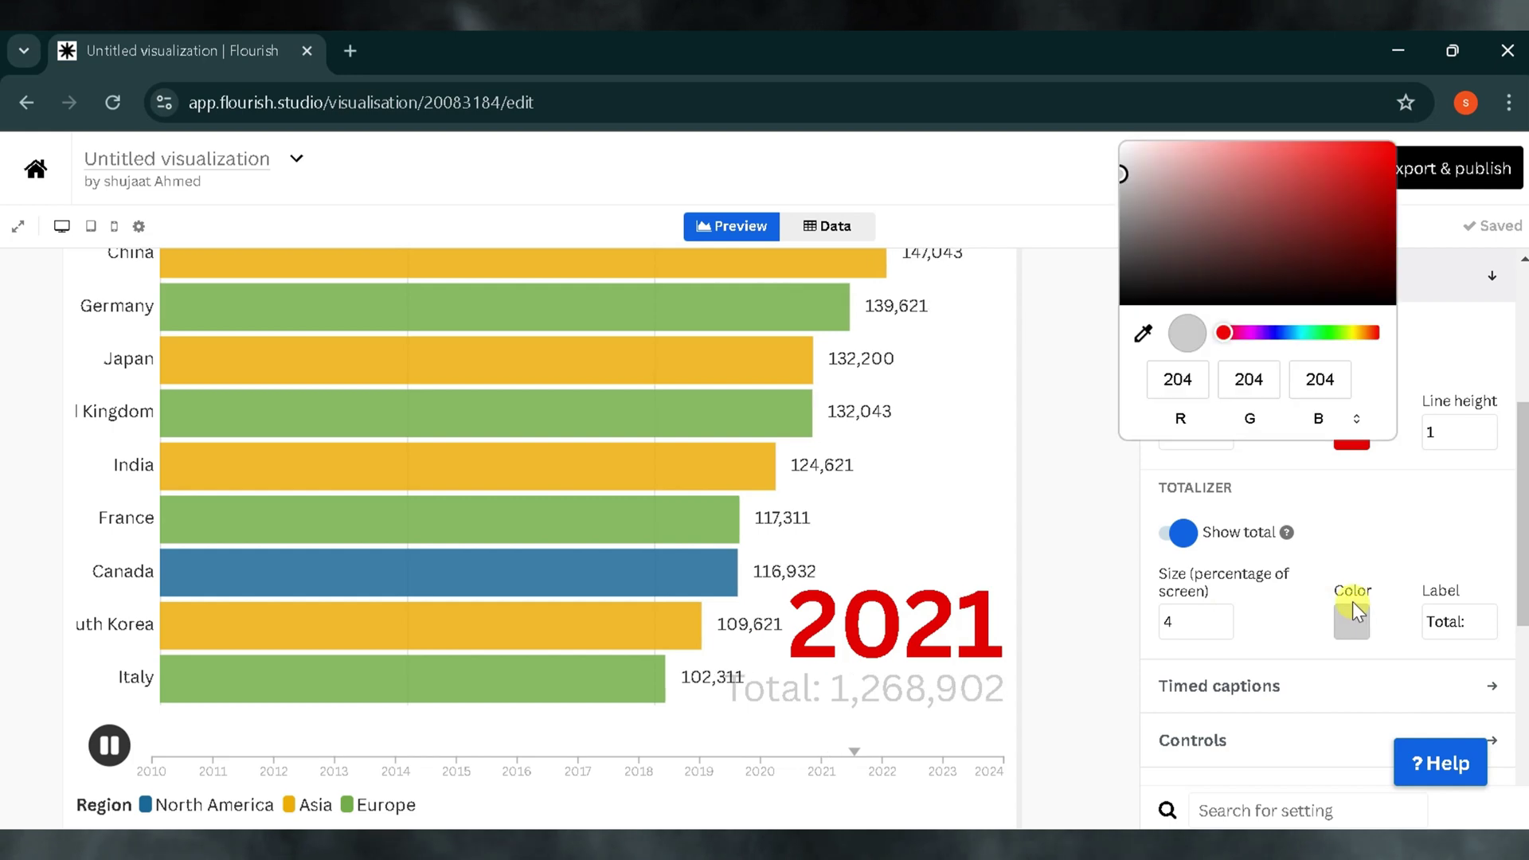
{"action": "left_click", "coordinate": [1352, 262]}
{"action": "left_click_drag", "start_coordinate": [1352, 262], "coordinate": [1202, 414]}
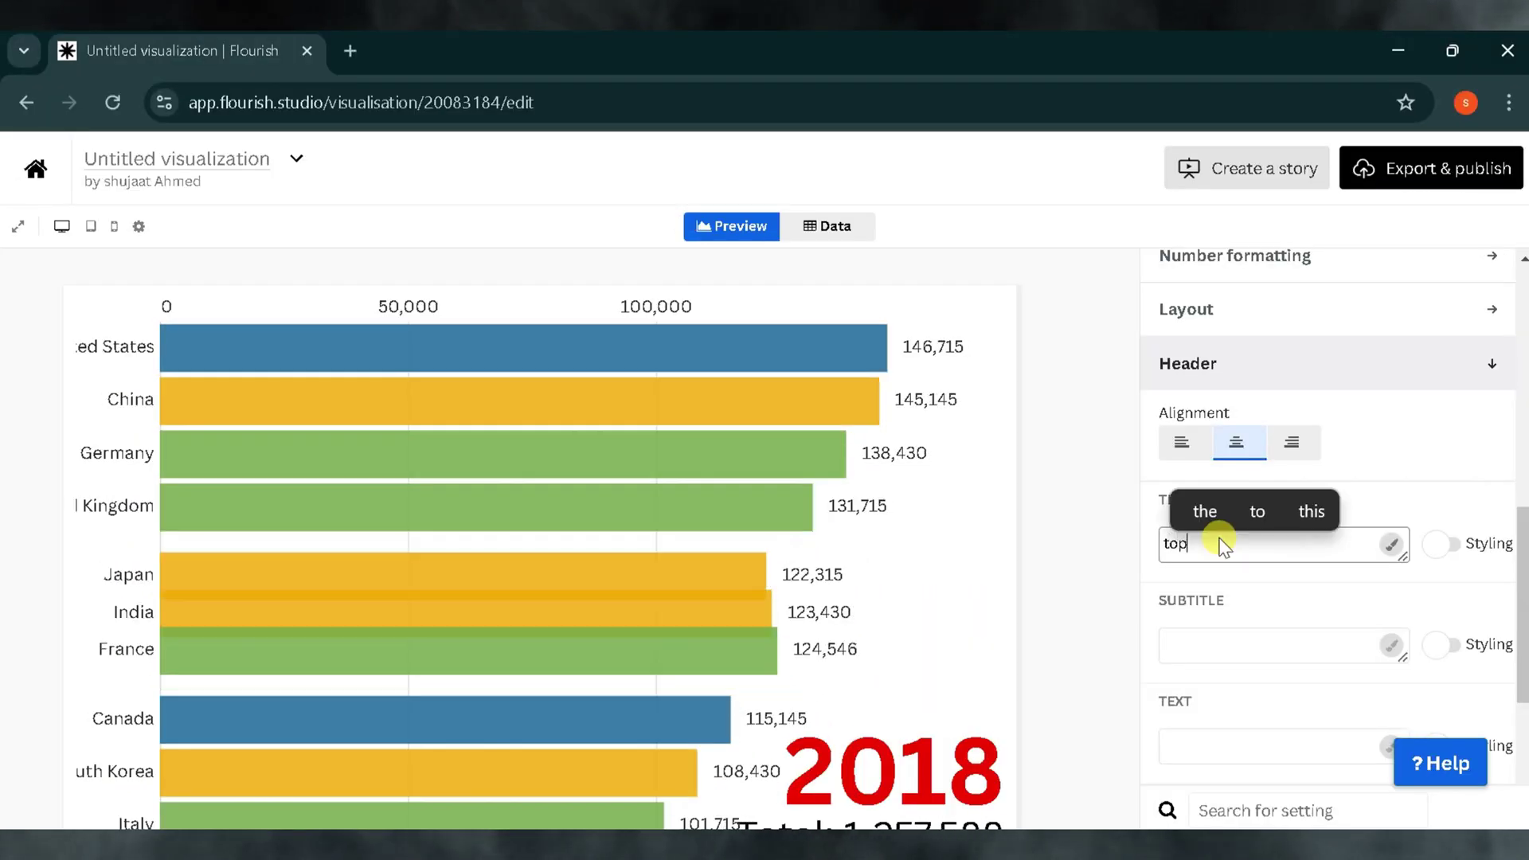
- Title the chart 'top ten conutry' with the subtitle 'from 2010-2024'
{"action": "type", "text": "cou"}
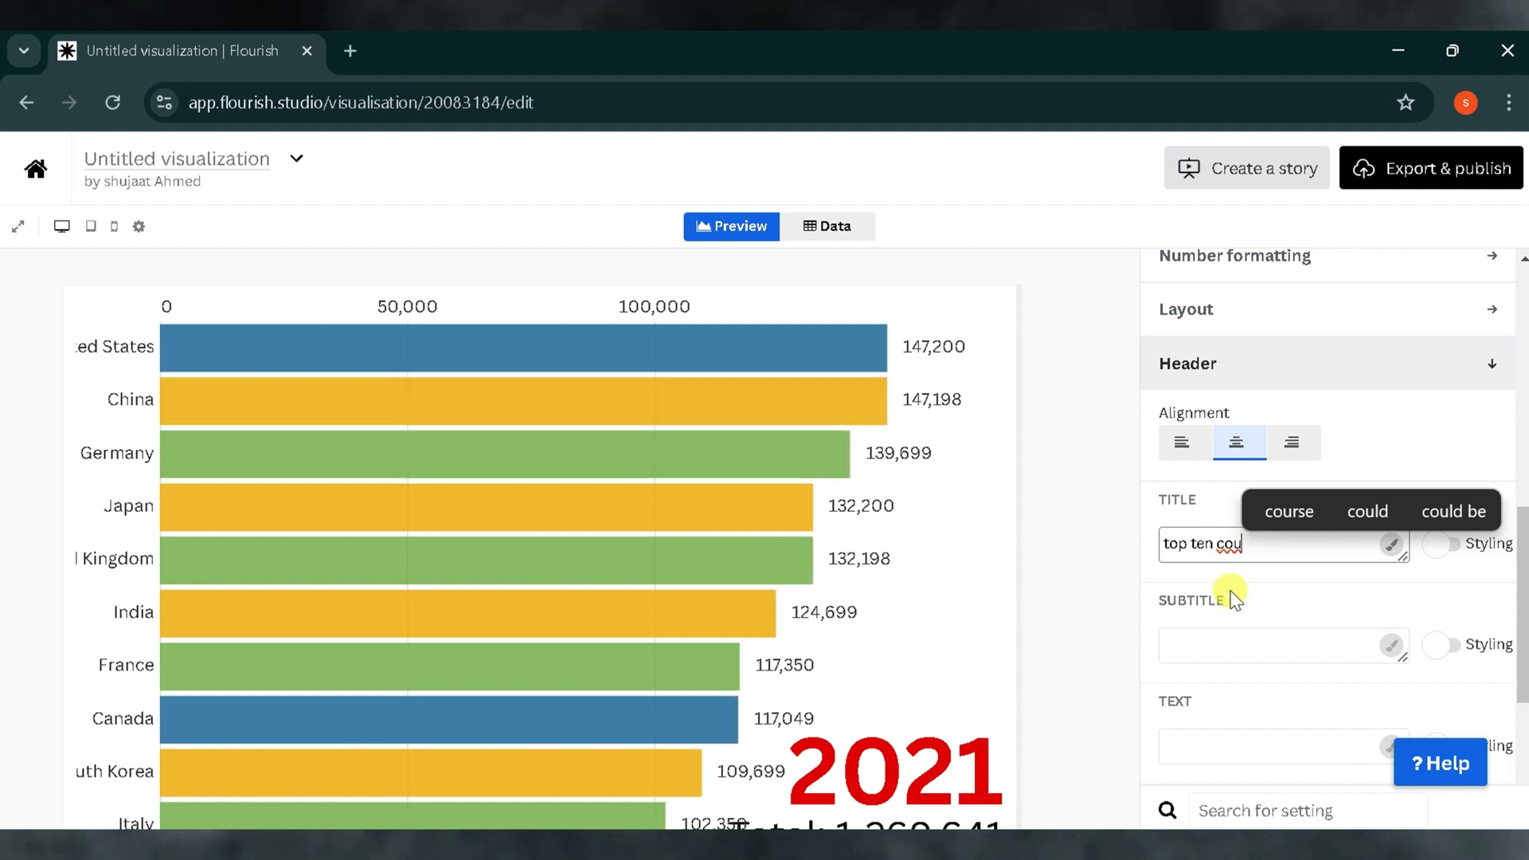
{"action": "key", "text": "BackSpace"}
{"action": "type", "text": "nutry"}
{"action": "left_click", "coordinate": [1178, 650]}
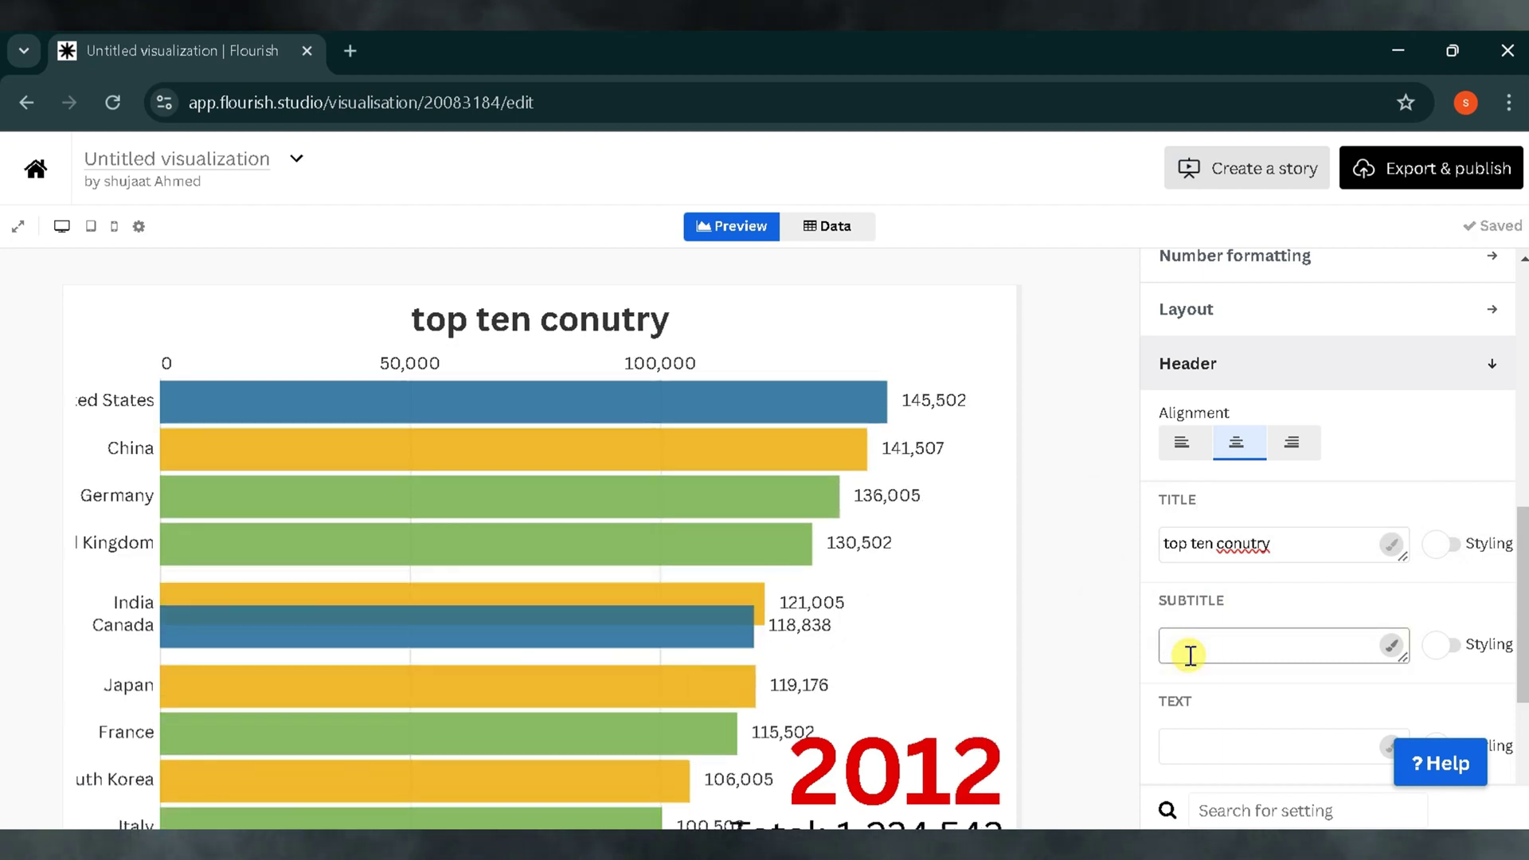
{"action": "type", "text": "from"}
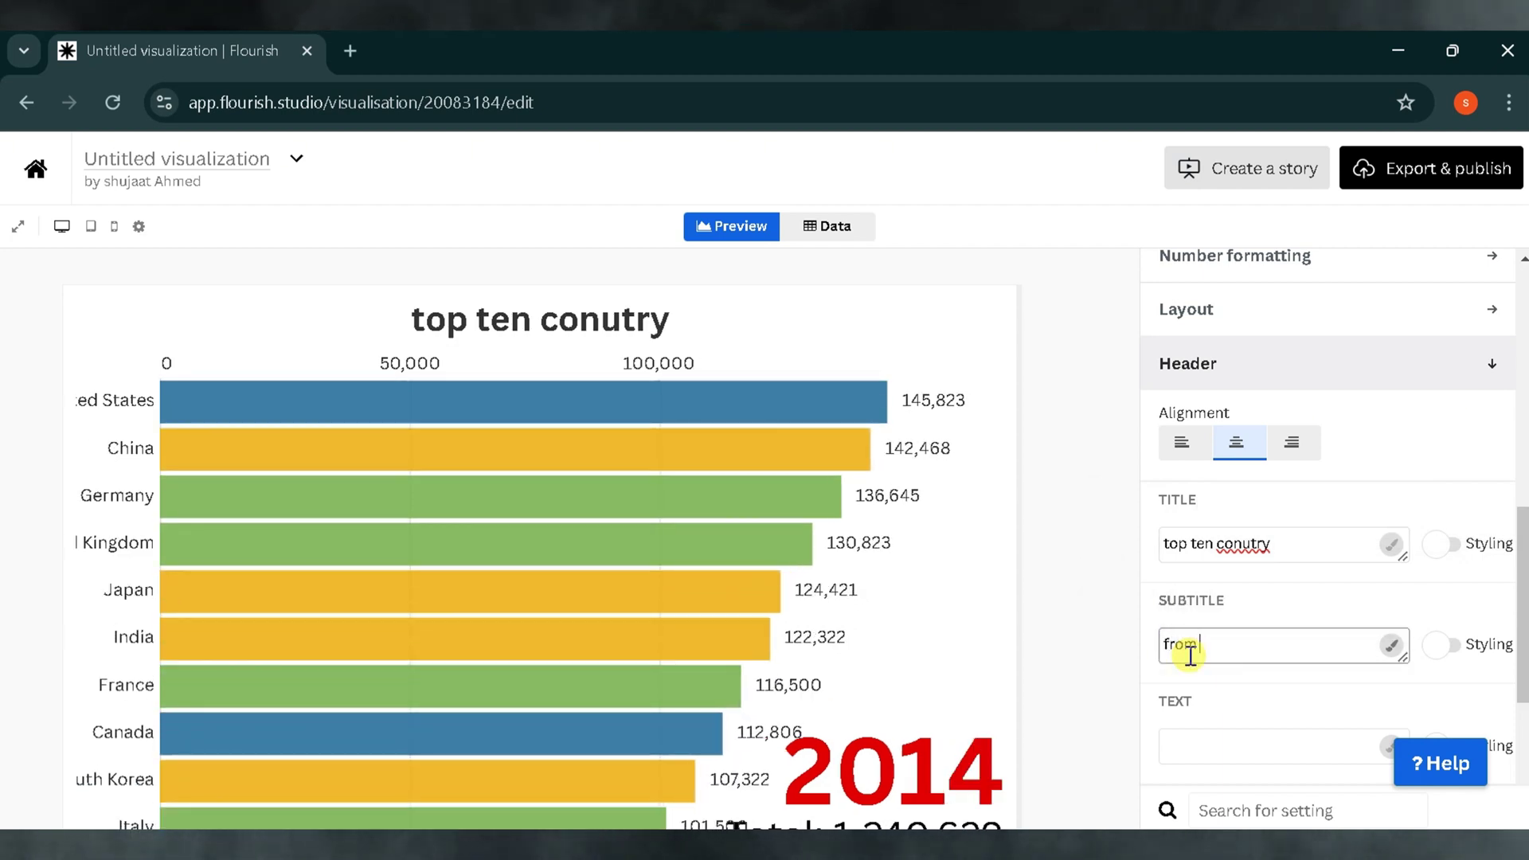
{"action": "type", "text": " 2010"}
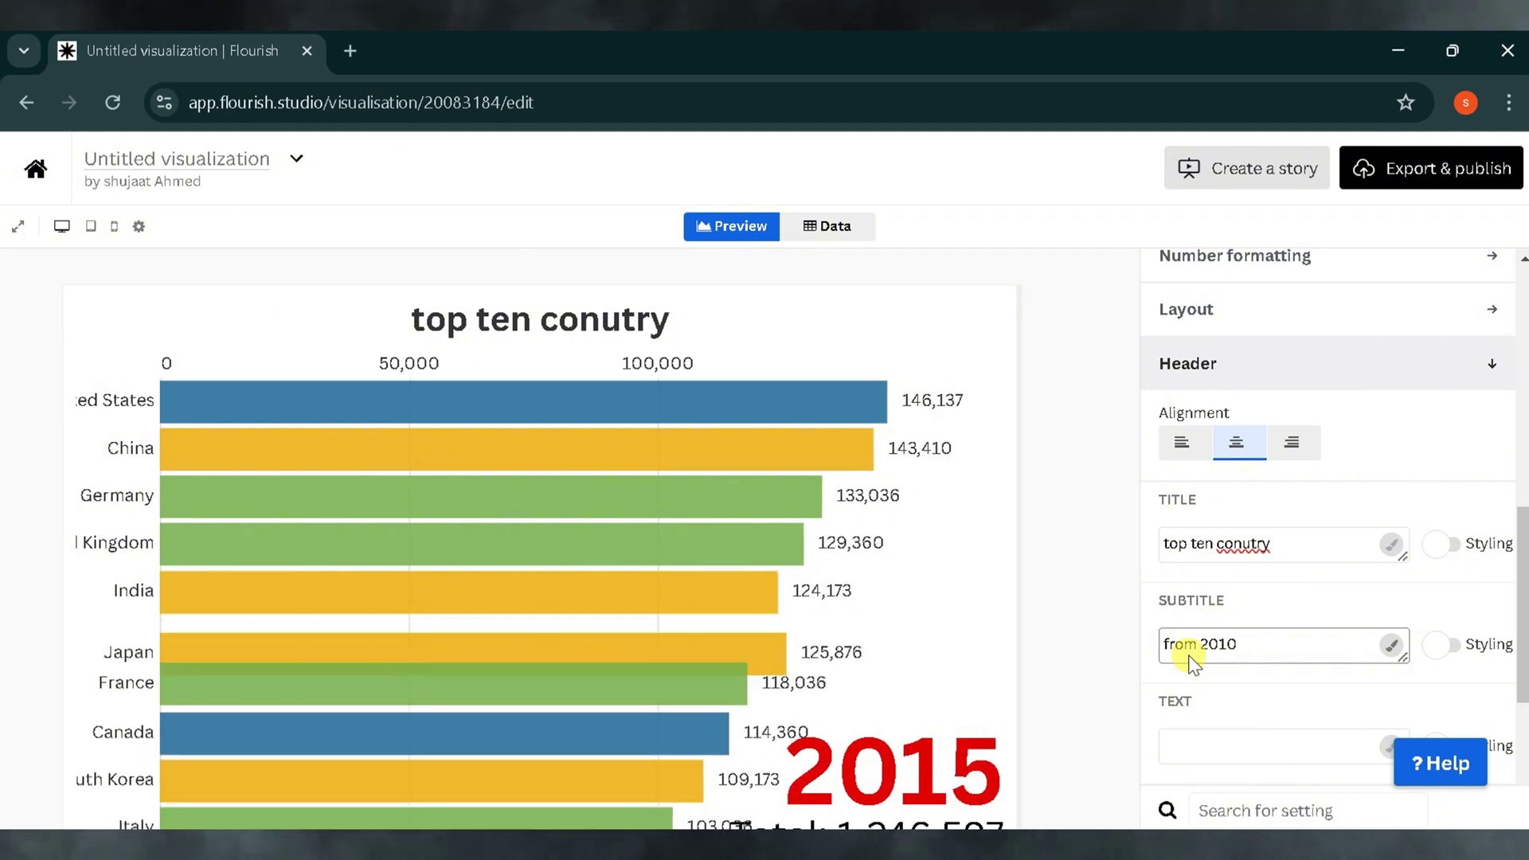
{"action": "type", "text": "-2024"}
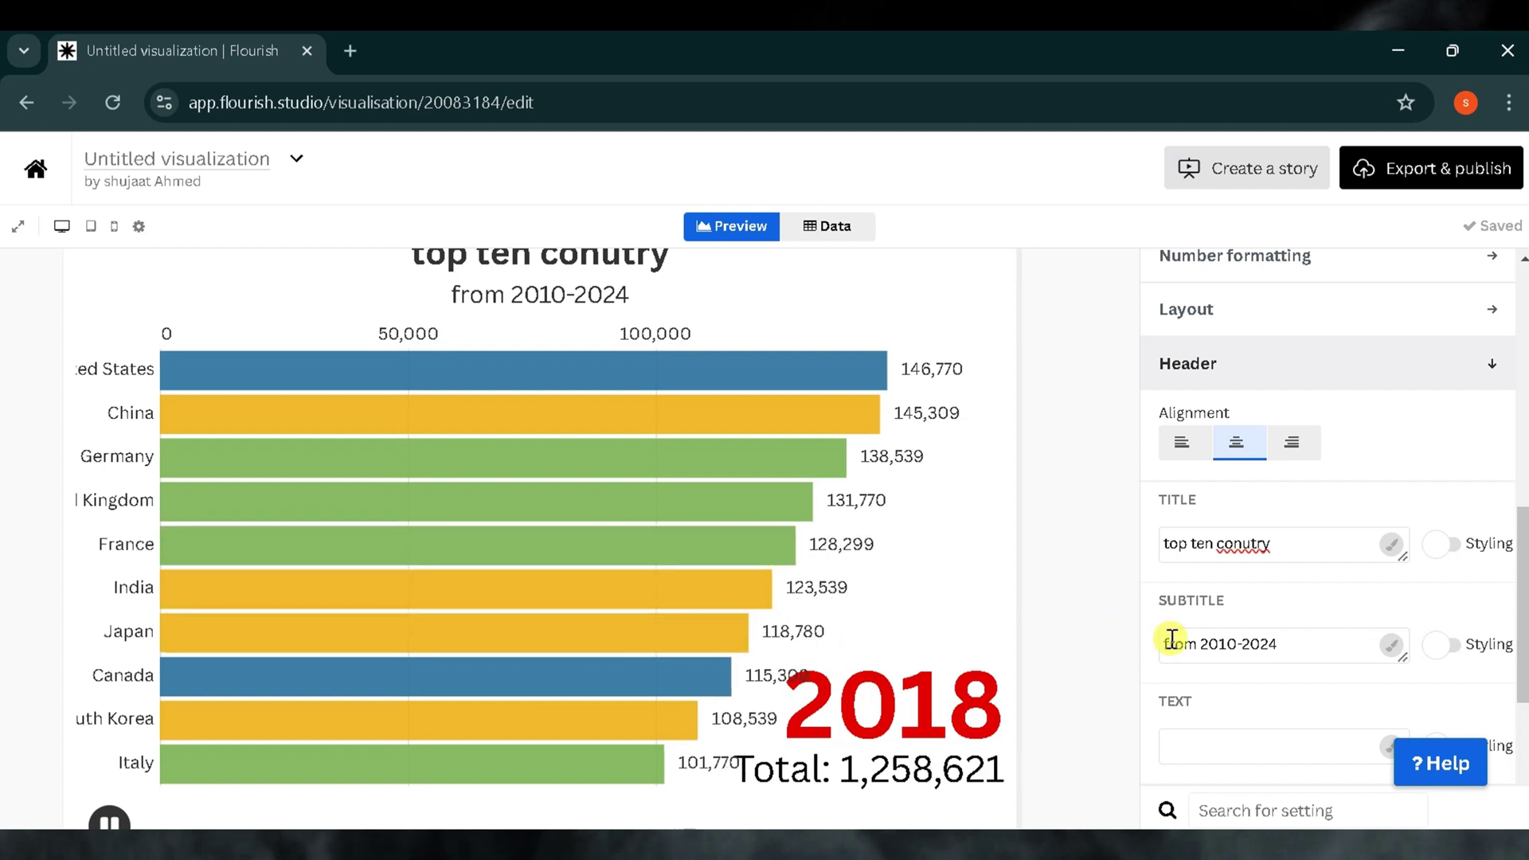
- Enter the author's name as the source in the footer settings
{"action": "scroll", "coordinate": [1183, 685], "scroll_direction": "down", "scroll_amount": 3}
{"action": "scroll", "coordinate": [1183, 686], "scroll_direction": "down", "scroll_amount": 2}
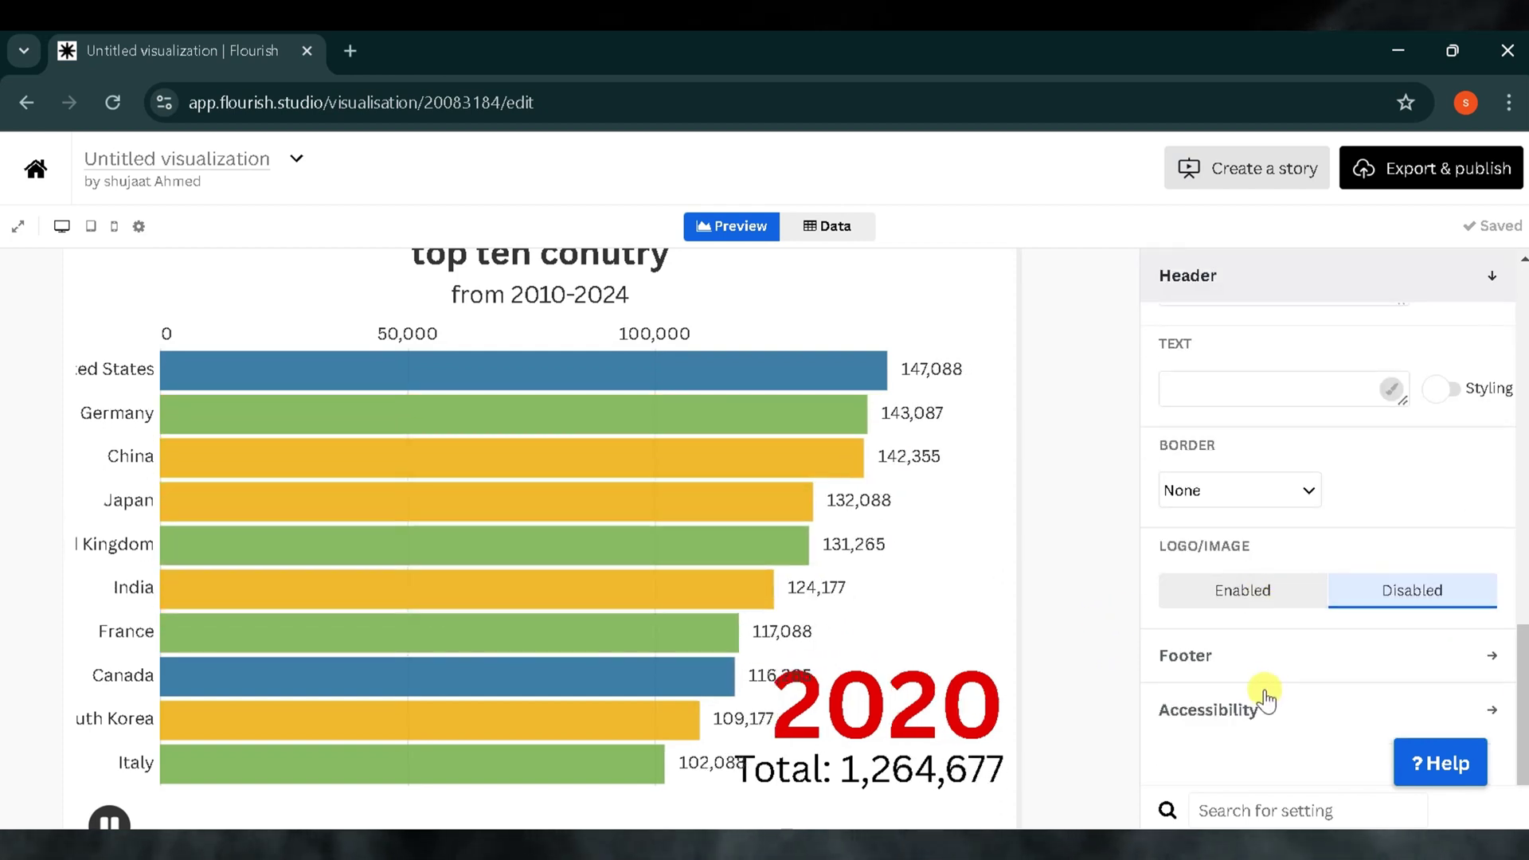
{"action": "left_click", "coordinate": [1242, 656]}
{"action": "scroll", "coordinate": [1231, 501], "scroll_direction": "up", "scroll_amount": 2}
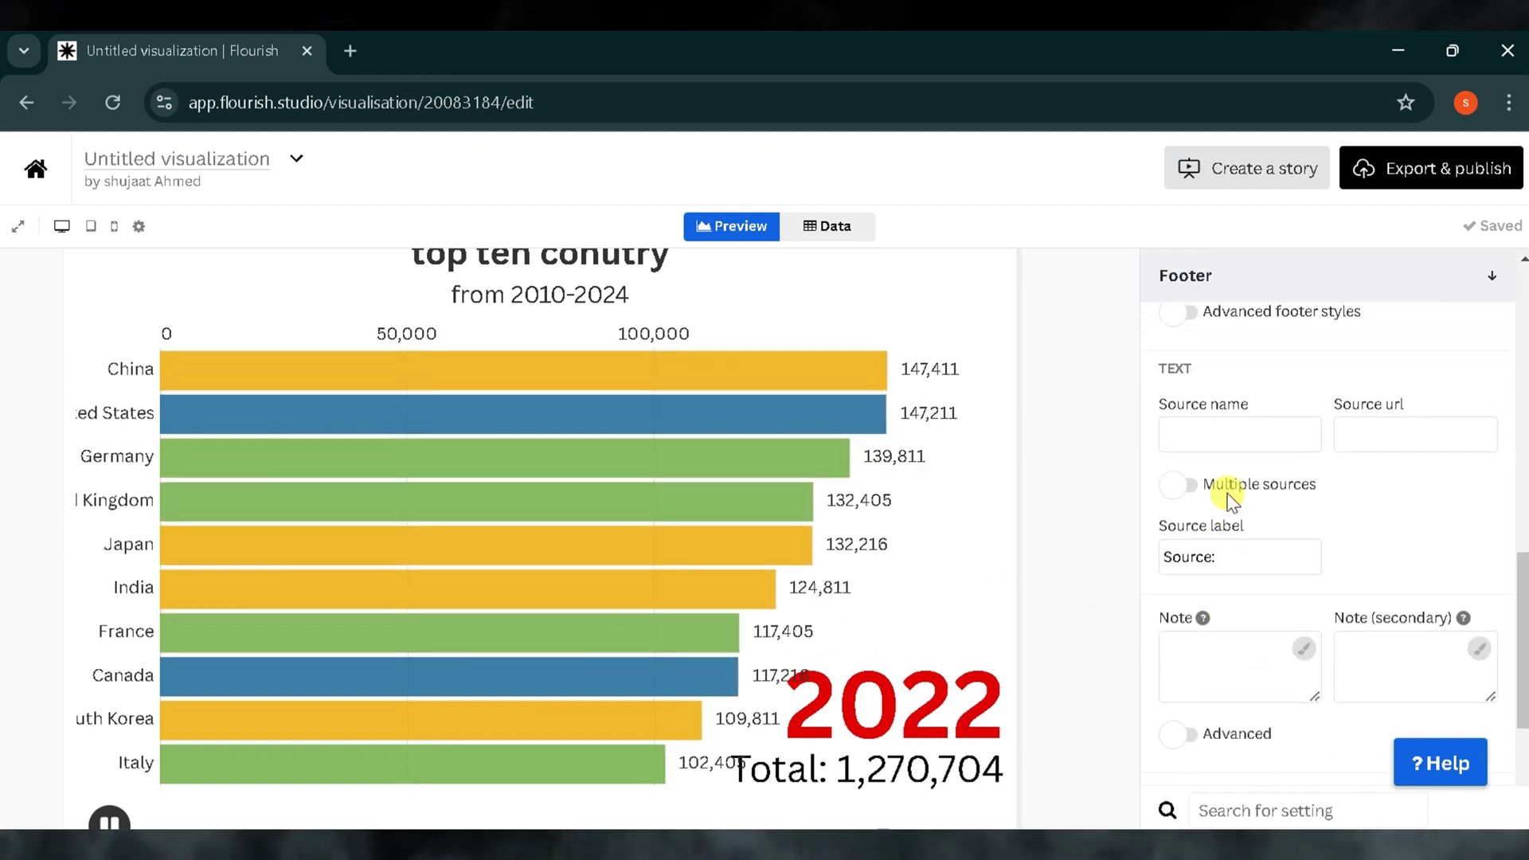
{"action": "left_click", "coordinate": [1208, 462]}
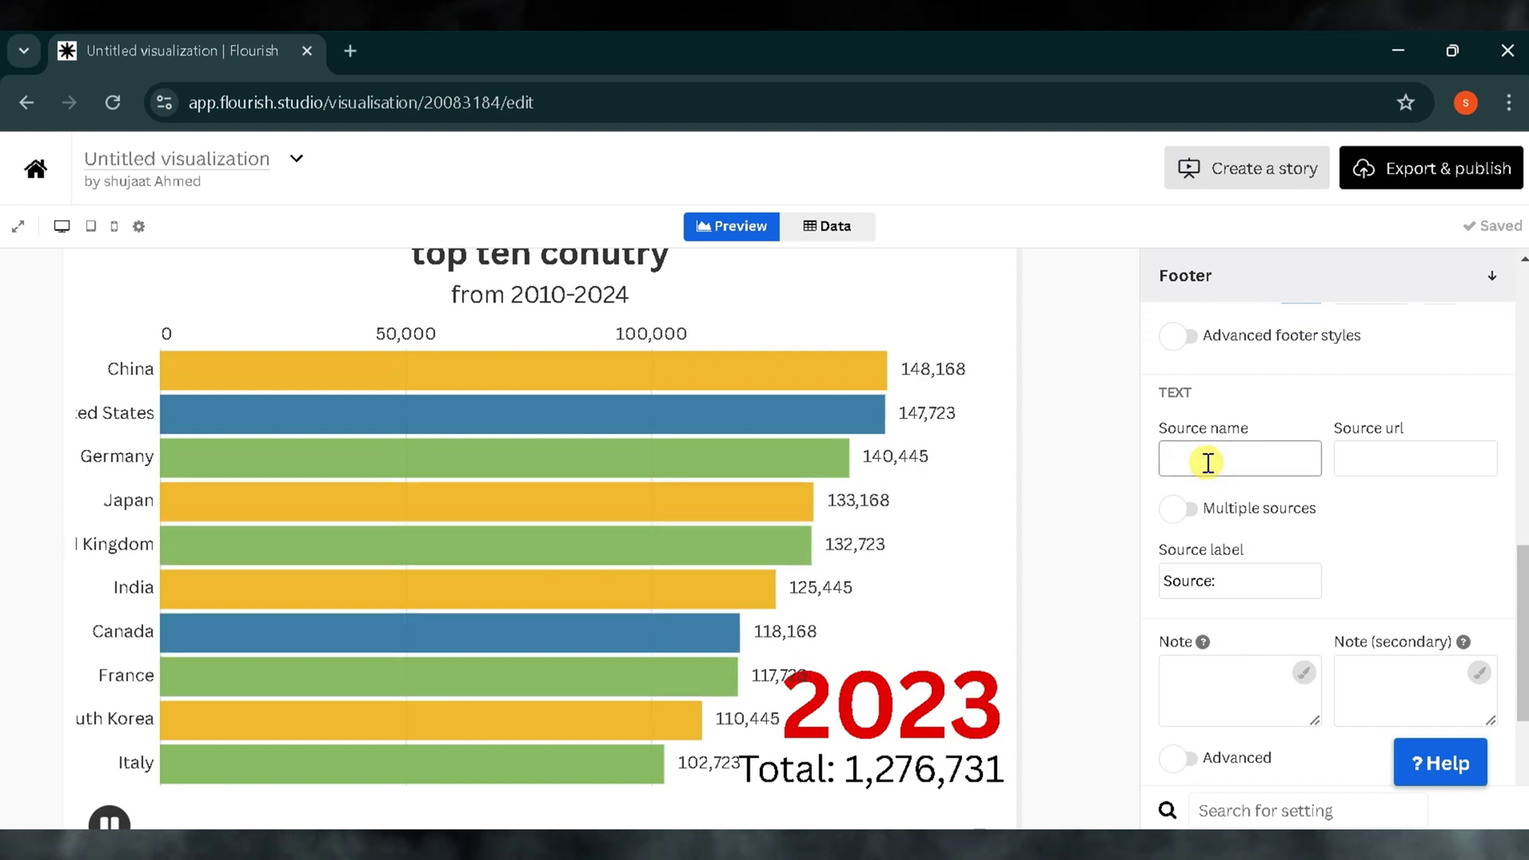
{"action": "type", "text": "pervai"}
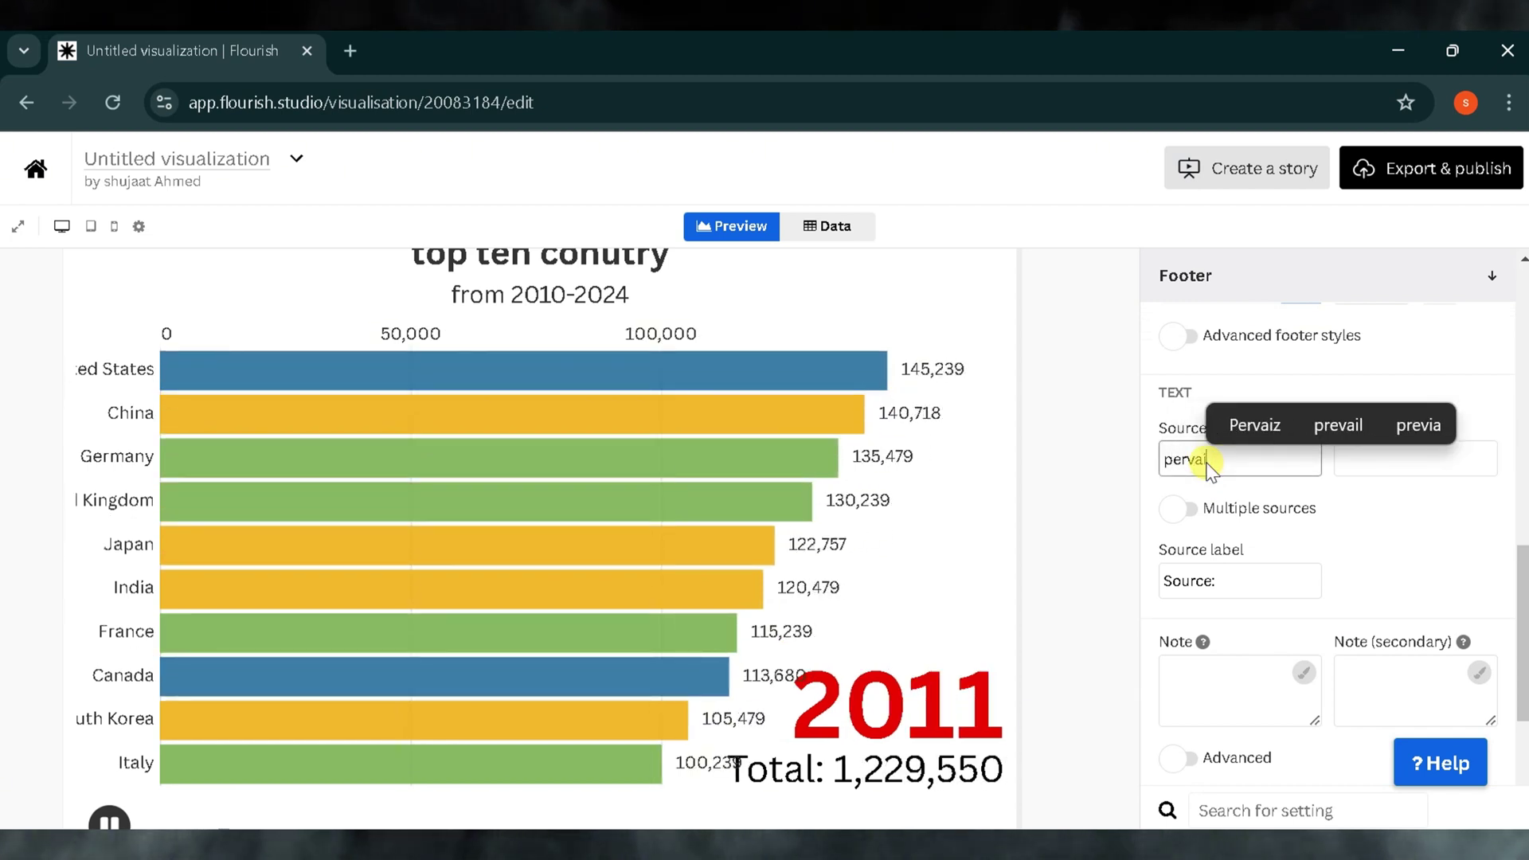
{"action": "type", "text": "z alam"}
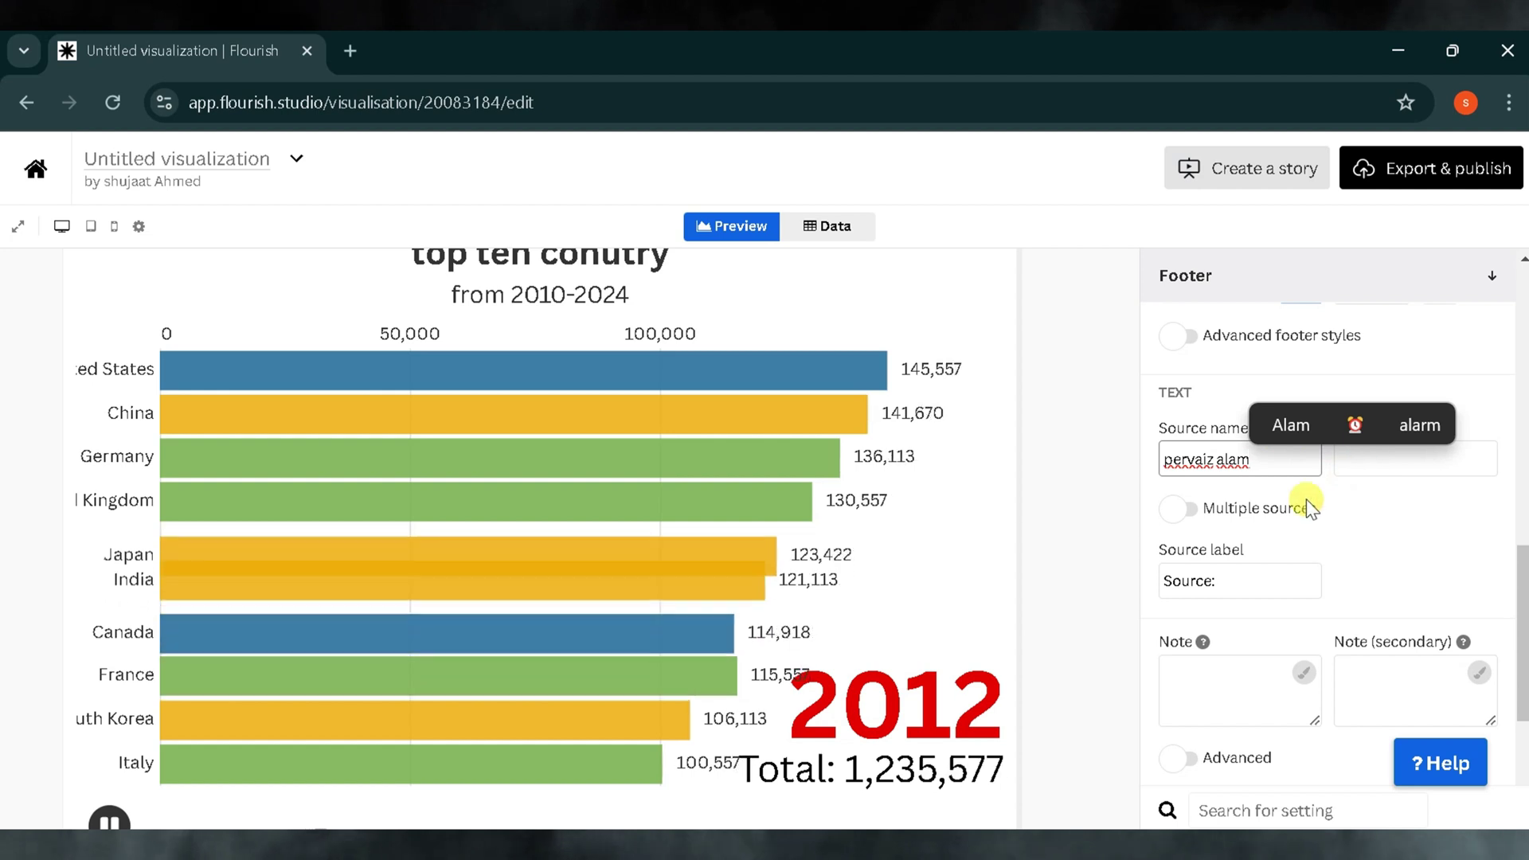
{"action": "left_click", "coordinate": [1126, 505]}
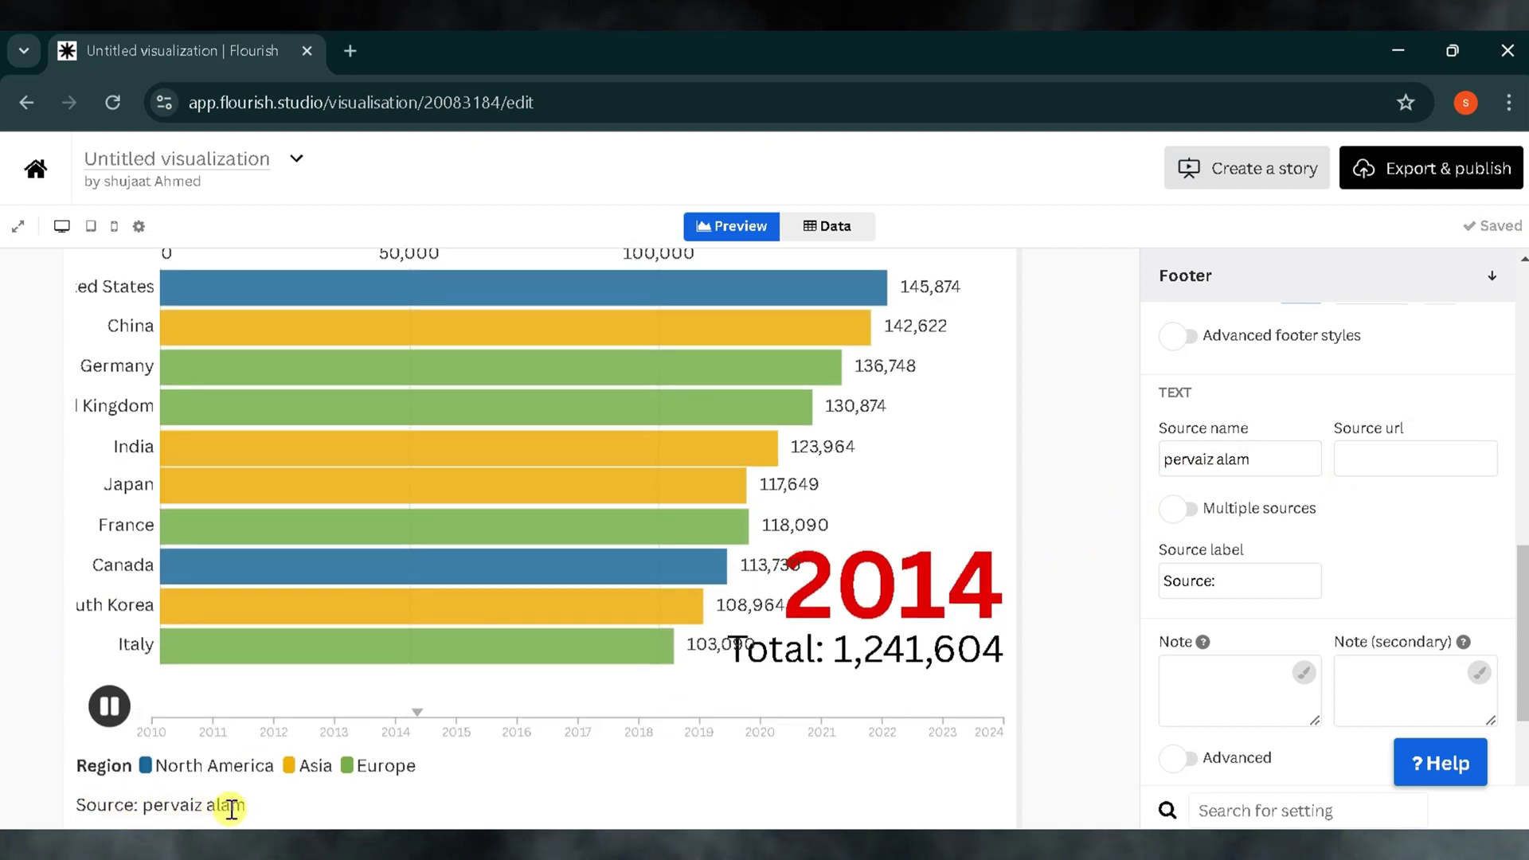
- Switch back to the Data sheet behind the chart
{"action": "scroll", "coordinate": [1071, 563], "scroll_direction": "up", "scroll_amount": 2}
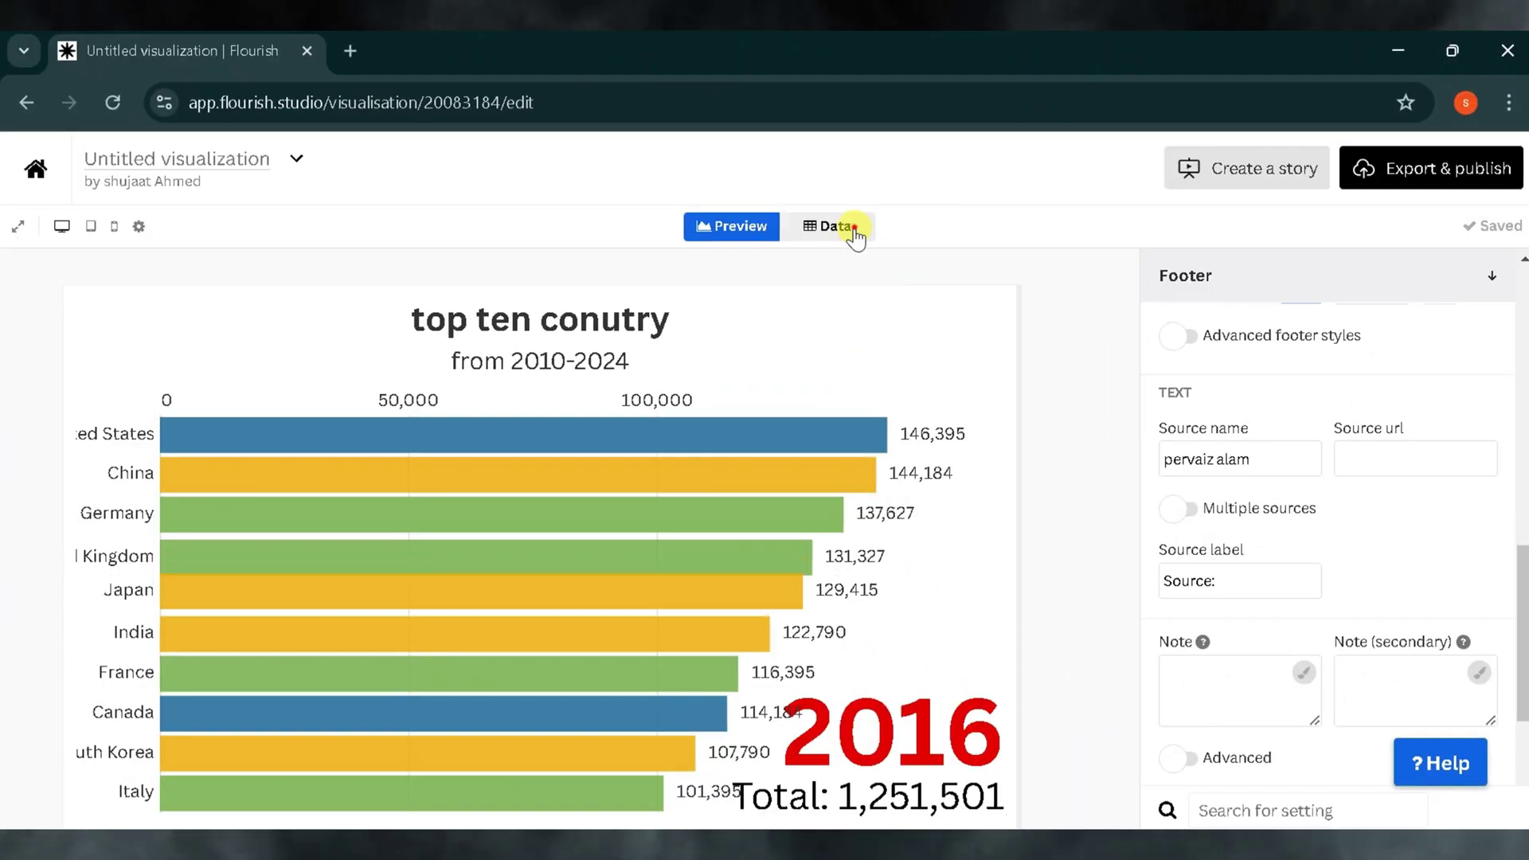
{"action": "left_click", "coordinate": [855, 231]}
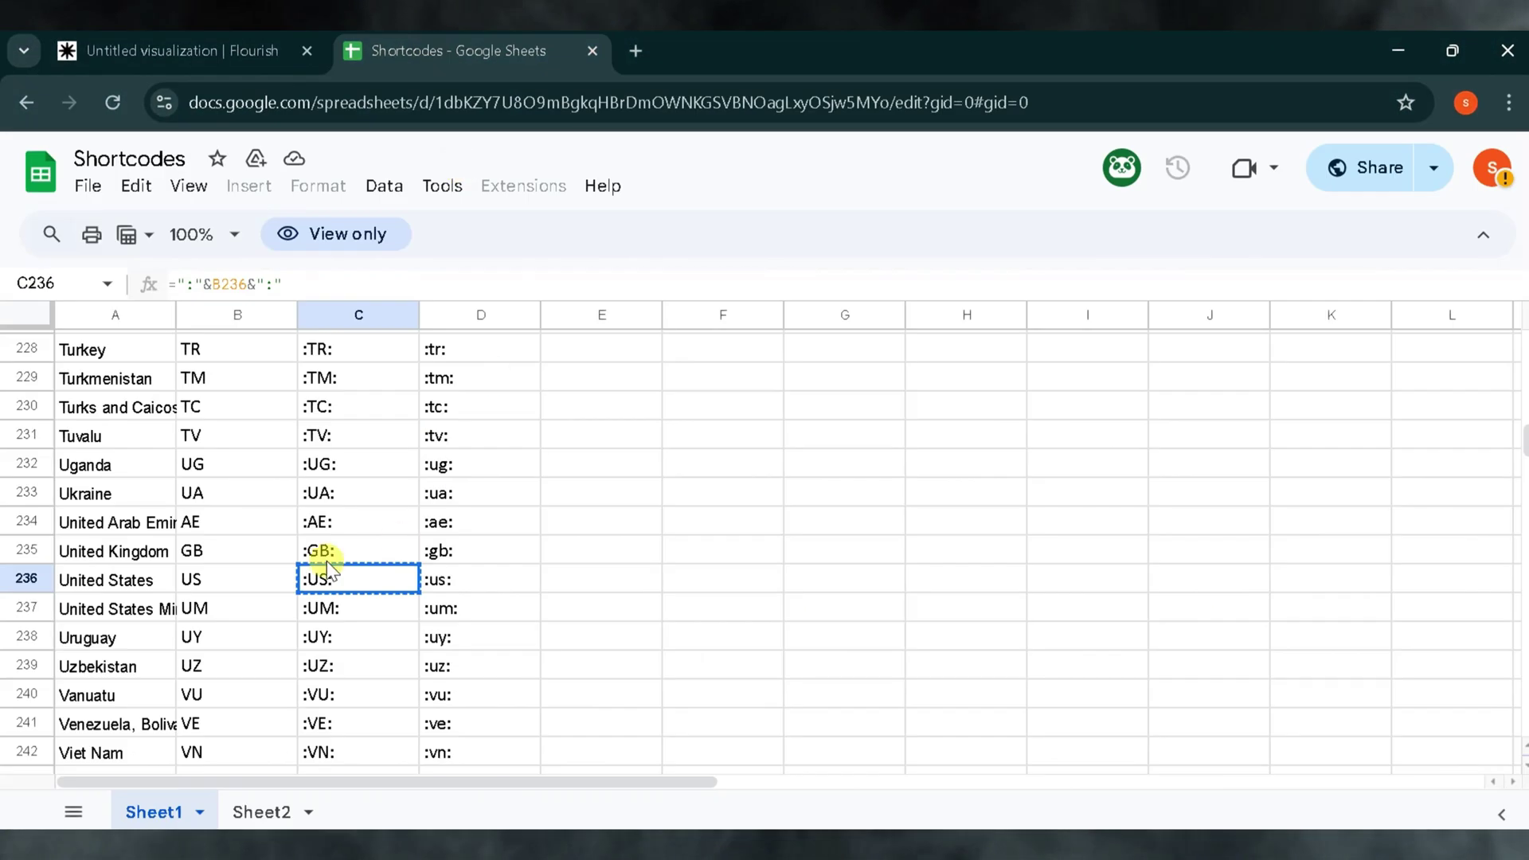
{"action": "scroll", "coordinate": [239, 404], "scroll_direction": "up", "scroll_amount": 1}
{"action": "scroll", "coordinate": [289, 498], "scroll_direction": "down", "scroll_amount": 2}
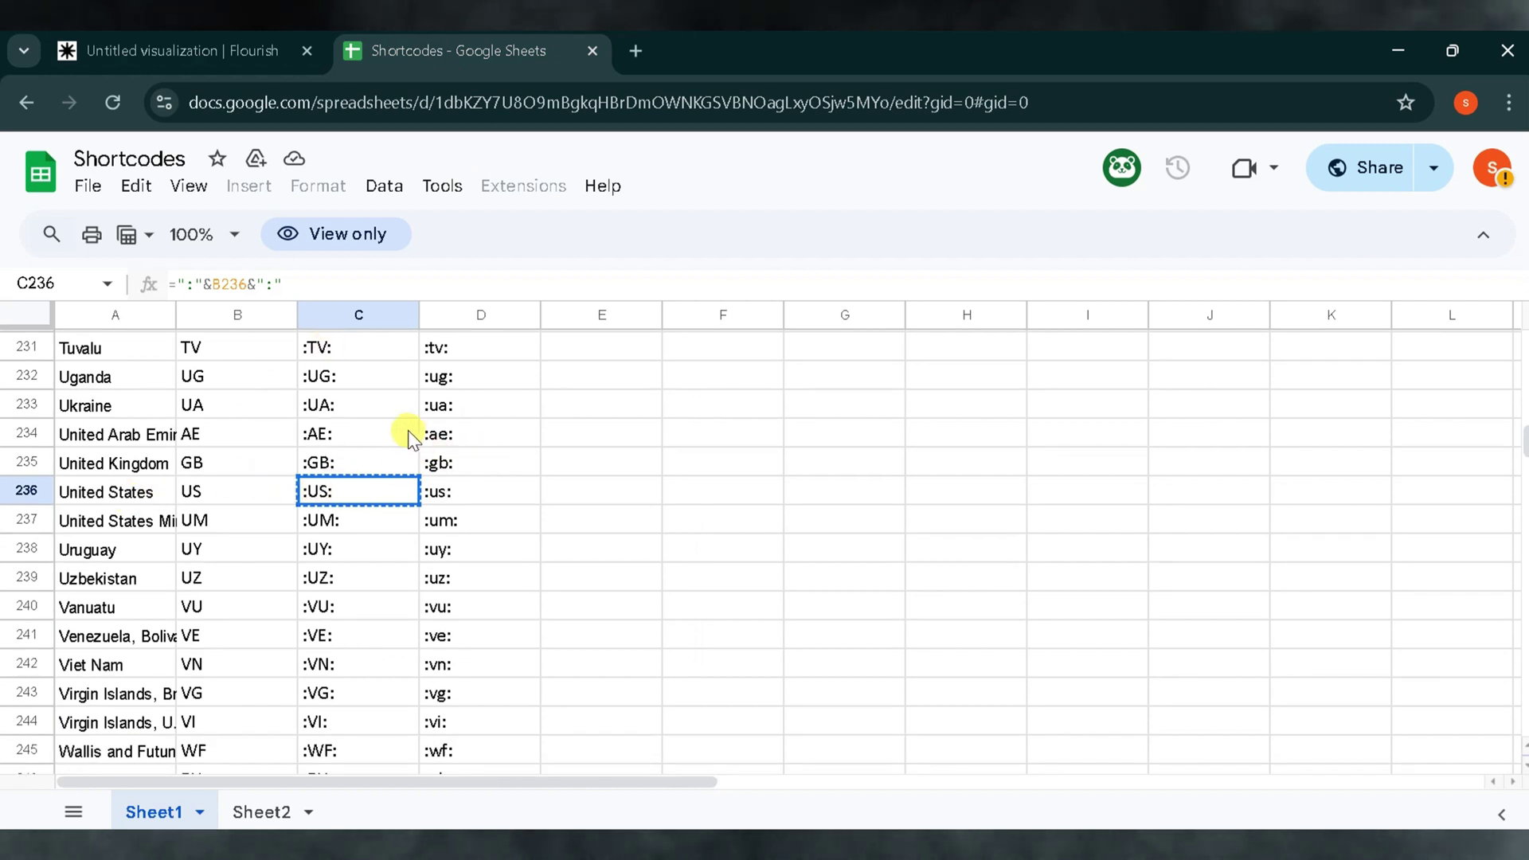
- Select the Ukraine-to-United States codes in the Shortcodes sheet and inspect the United States code cell
{"action": "left_click", "coordinate": [481, 406]}
{"action": "left_click", "coordinate": [393, 407]}
{"action": "left_click_drag", "start_coordinate": [494, 406], "coordinate": [419, 485]}
{"action": "key", "text": "Right"}
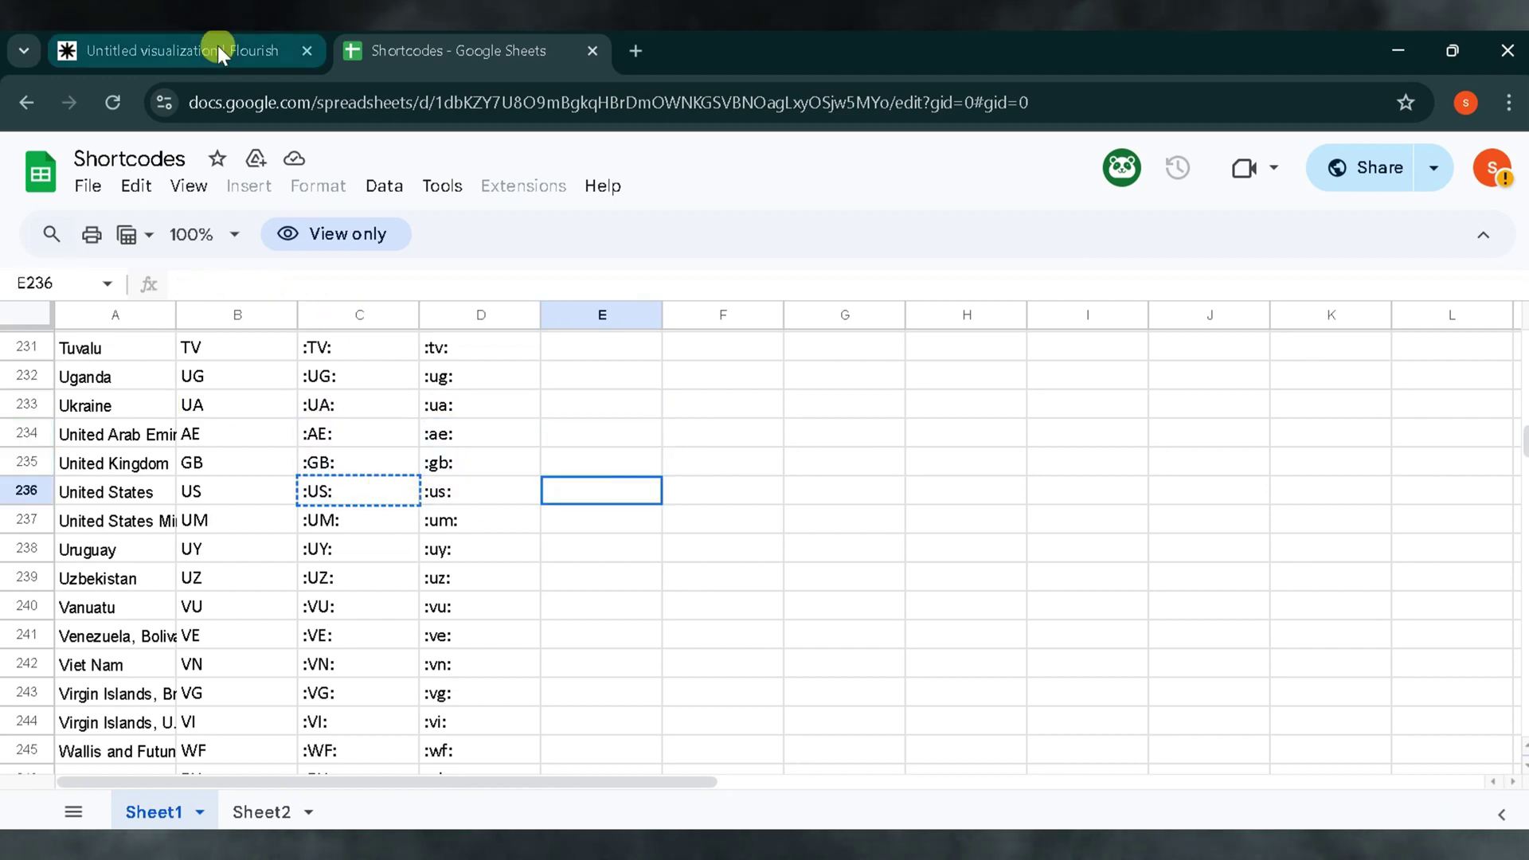
{"action": "scroll", "coordinate": [488, 396], "scroll_direction": "up", "scroll_amount": 6}
{"action": "scroll", "coordinate": [393, 563], "scroll_direction": "down", "scroll_amount": 6}
{"action": "scroll", "coordinate": [392, 563], "scroll_direction": "right", "scroll_amount": 1}
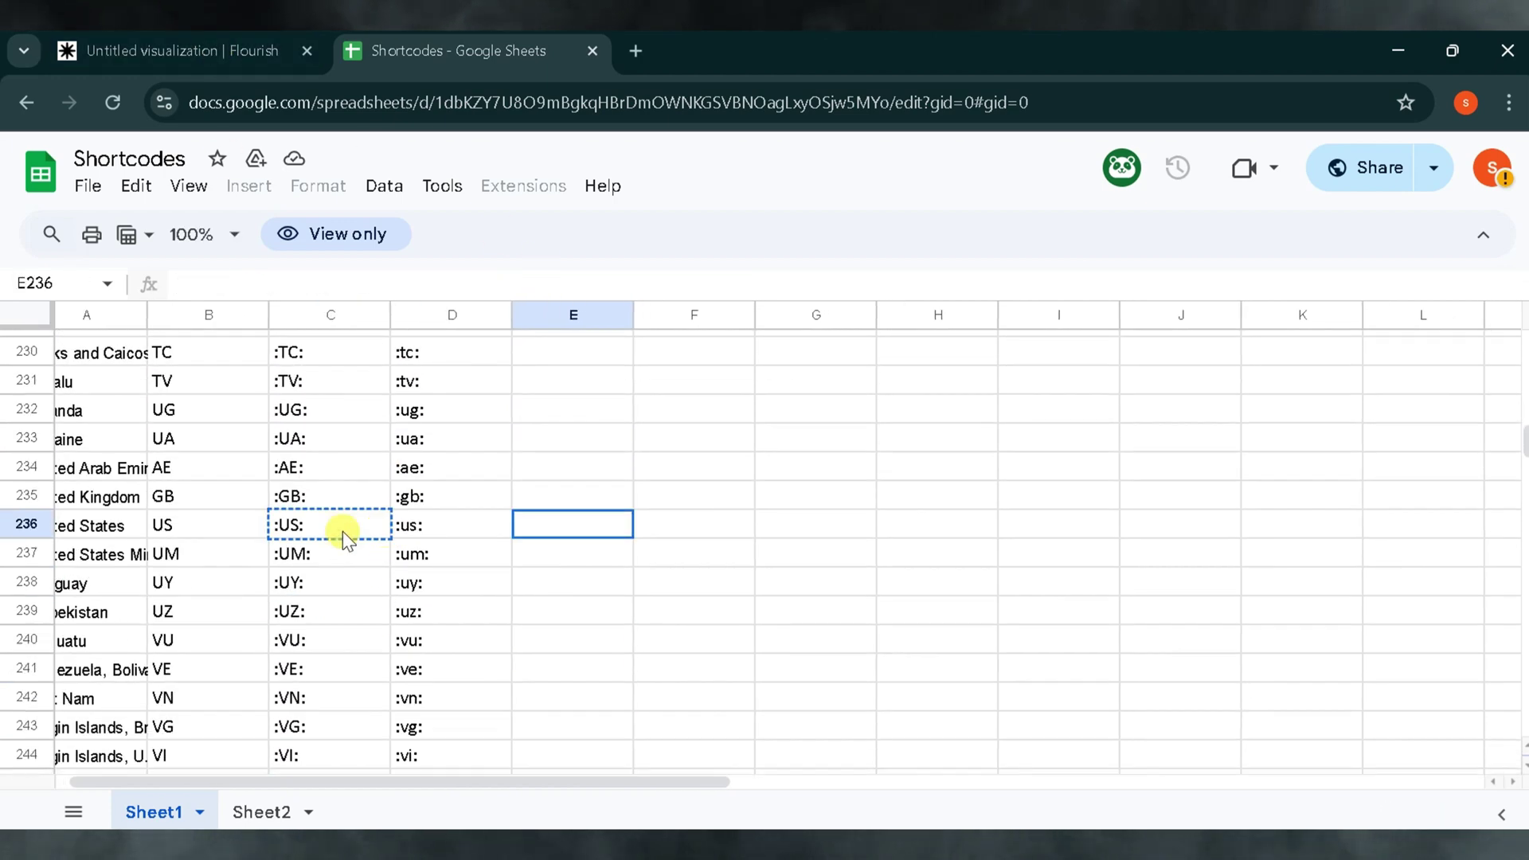
{"action": "double_click", "coordinate": [343, 532]}
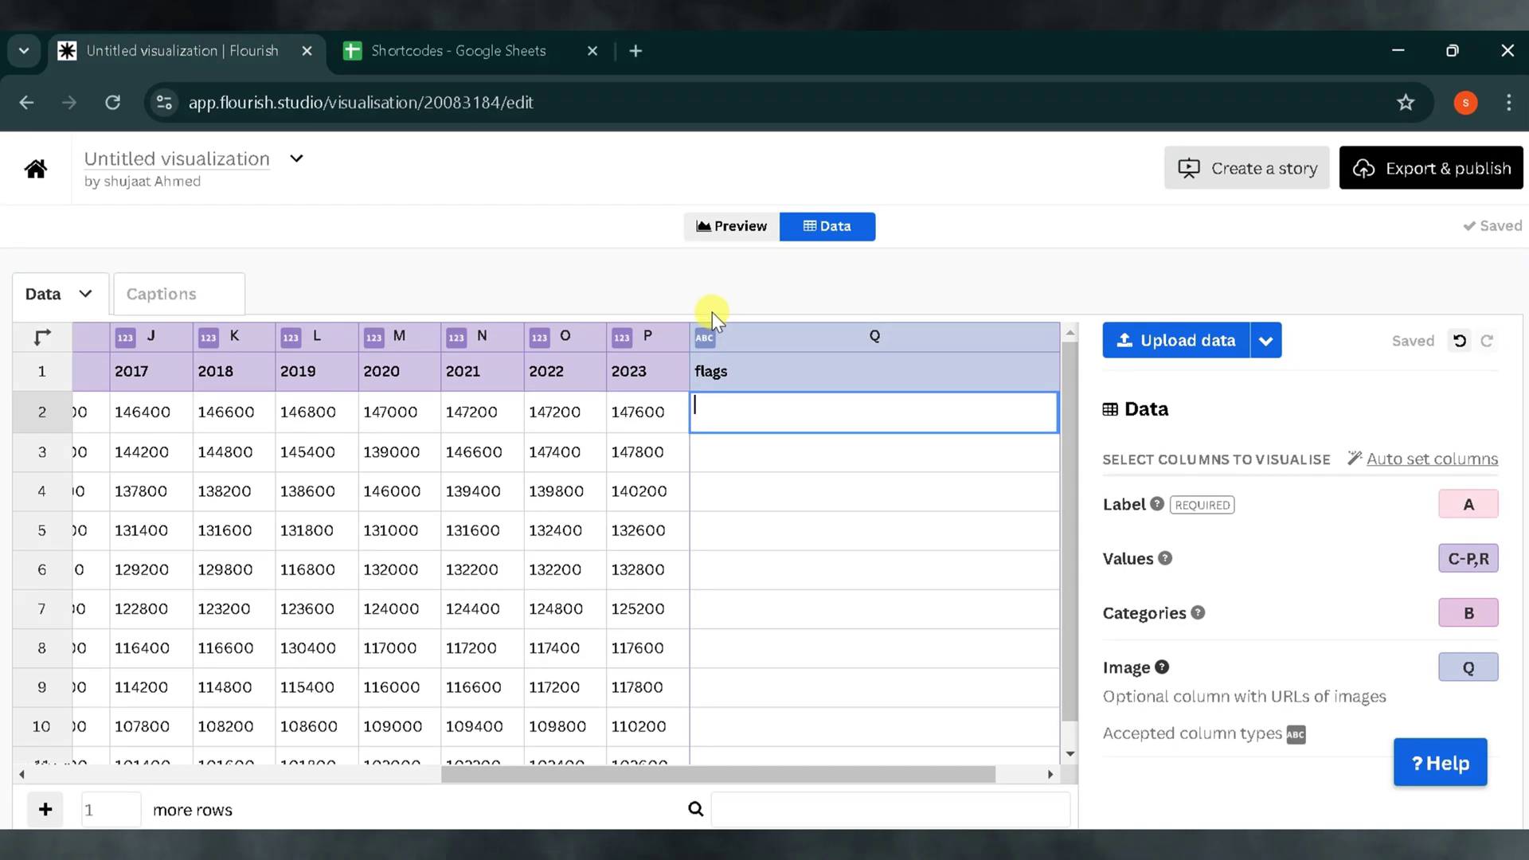
- Paste flag SVG URLs into column Q, starting with the US flag, checking the preview after each pass
{"action": "type", "text": "https://public.flourish.studio/country-flags/svg/us.svg"}
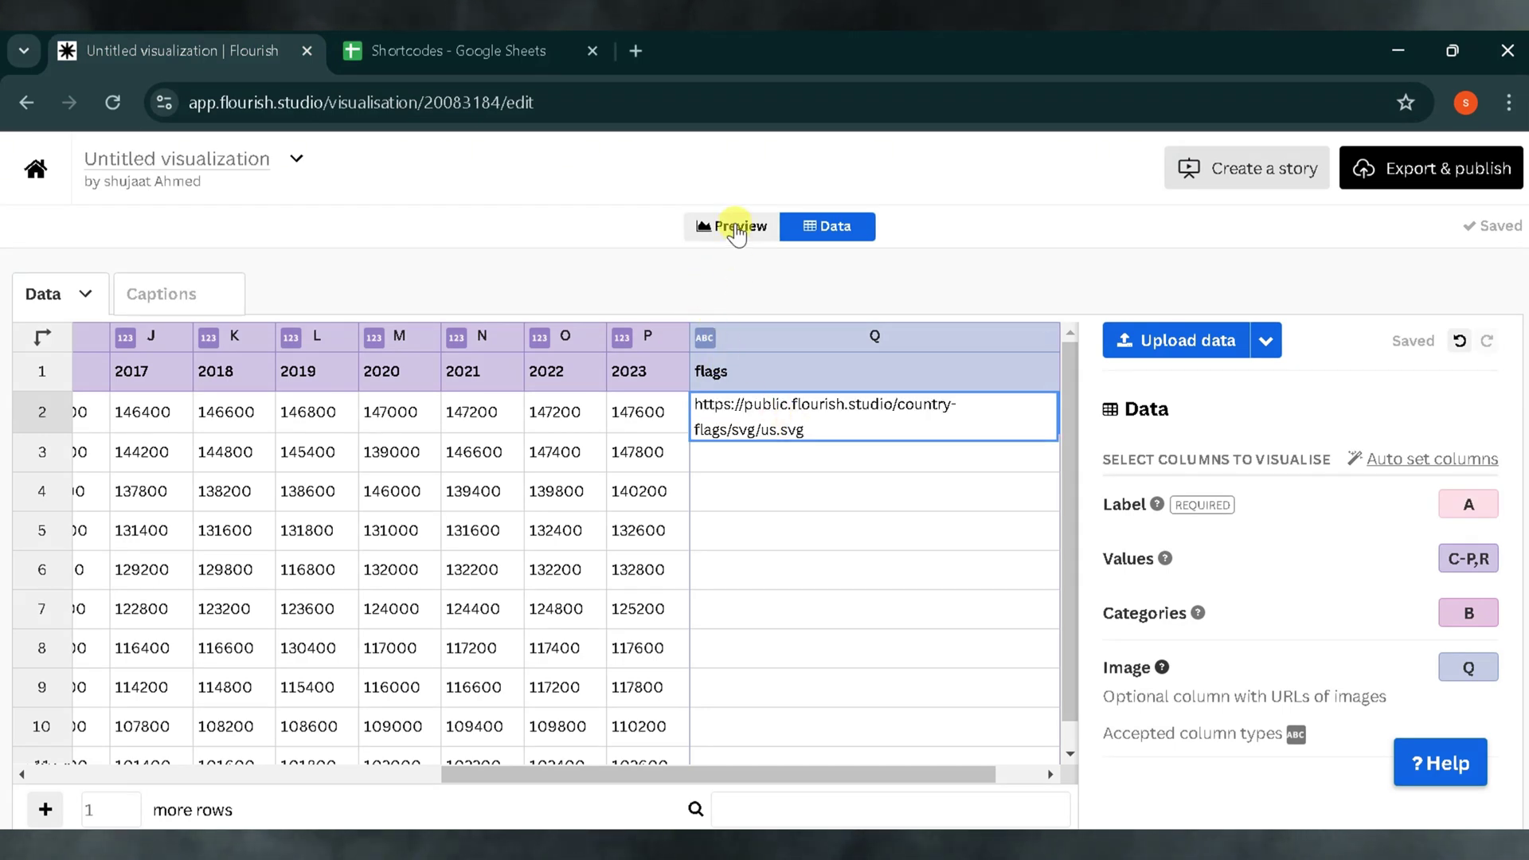
{"action": "left_click", "coordinate": [736, 227]}
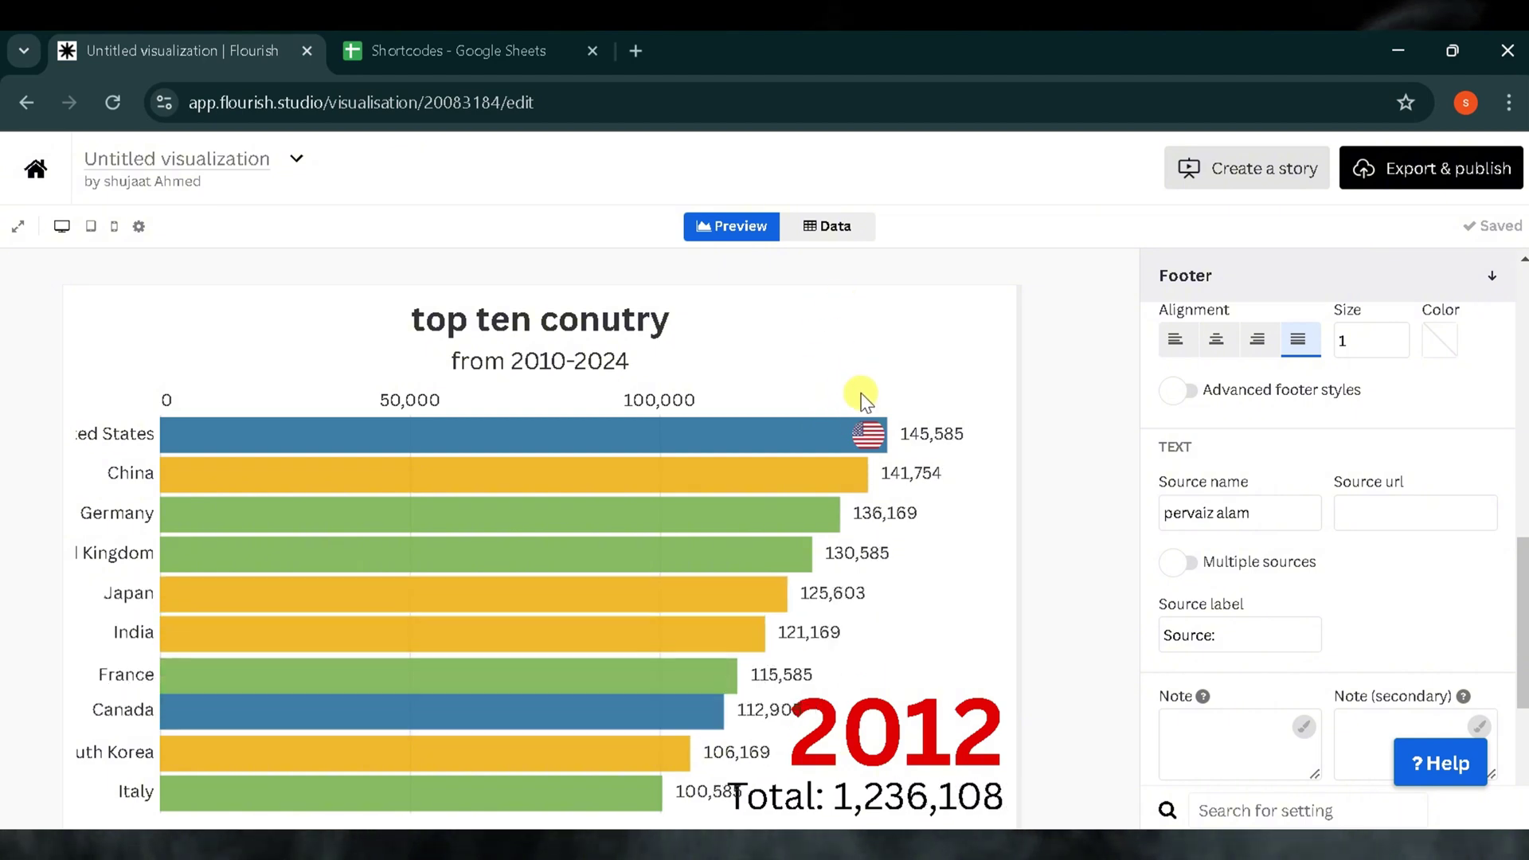
{"action": "left_click", "coordinate": [838, 231]}
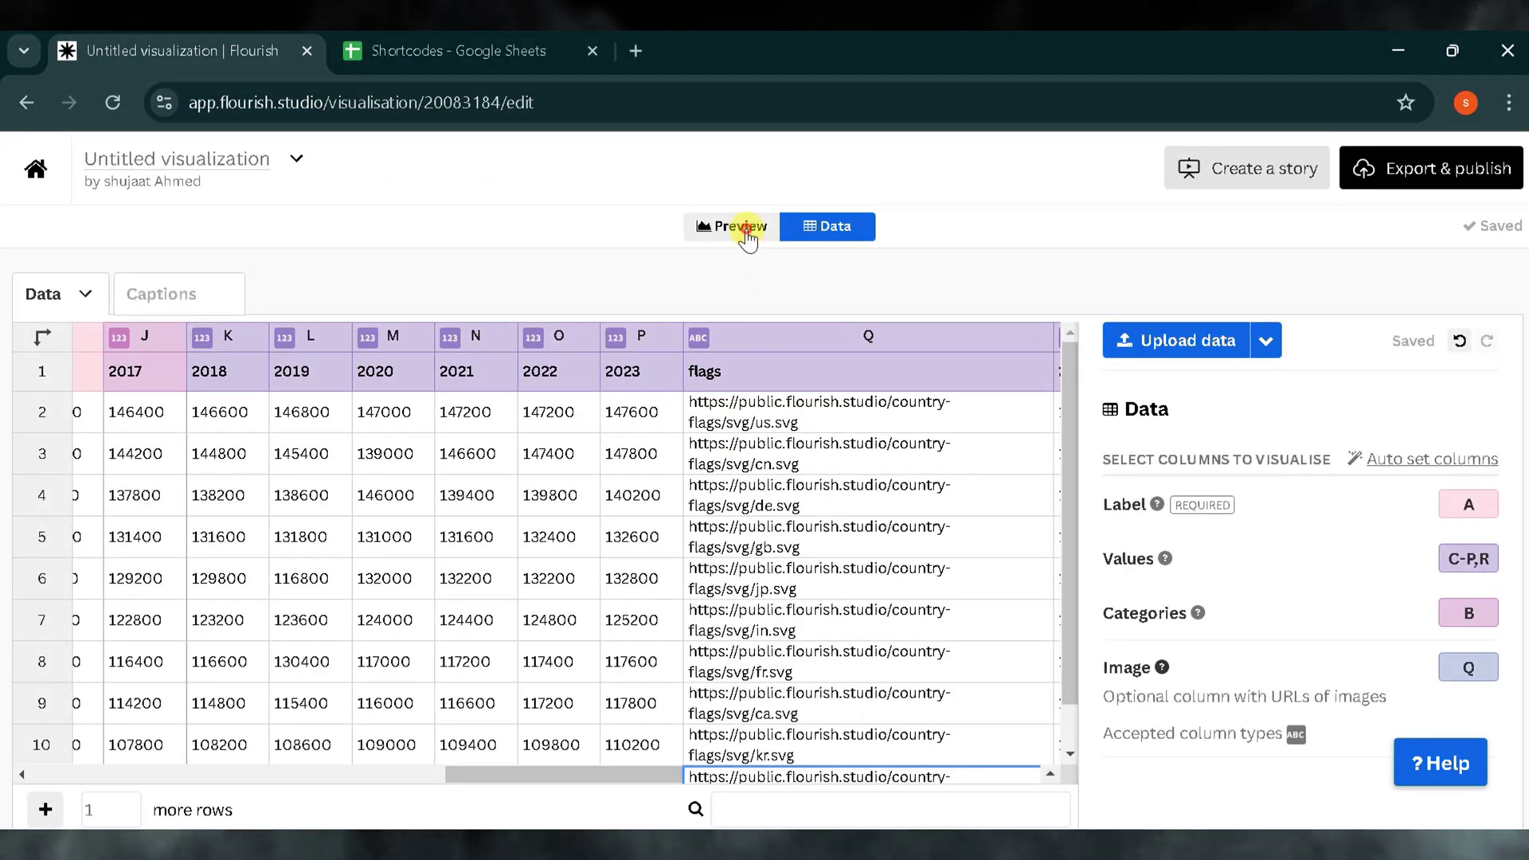
{"action": "left_click", "coordinate": [745, 229]}
{"action": "scroll", "coordinate": [685, 561], "scroll_direction": "down", "scroll_amount": 2}
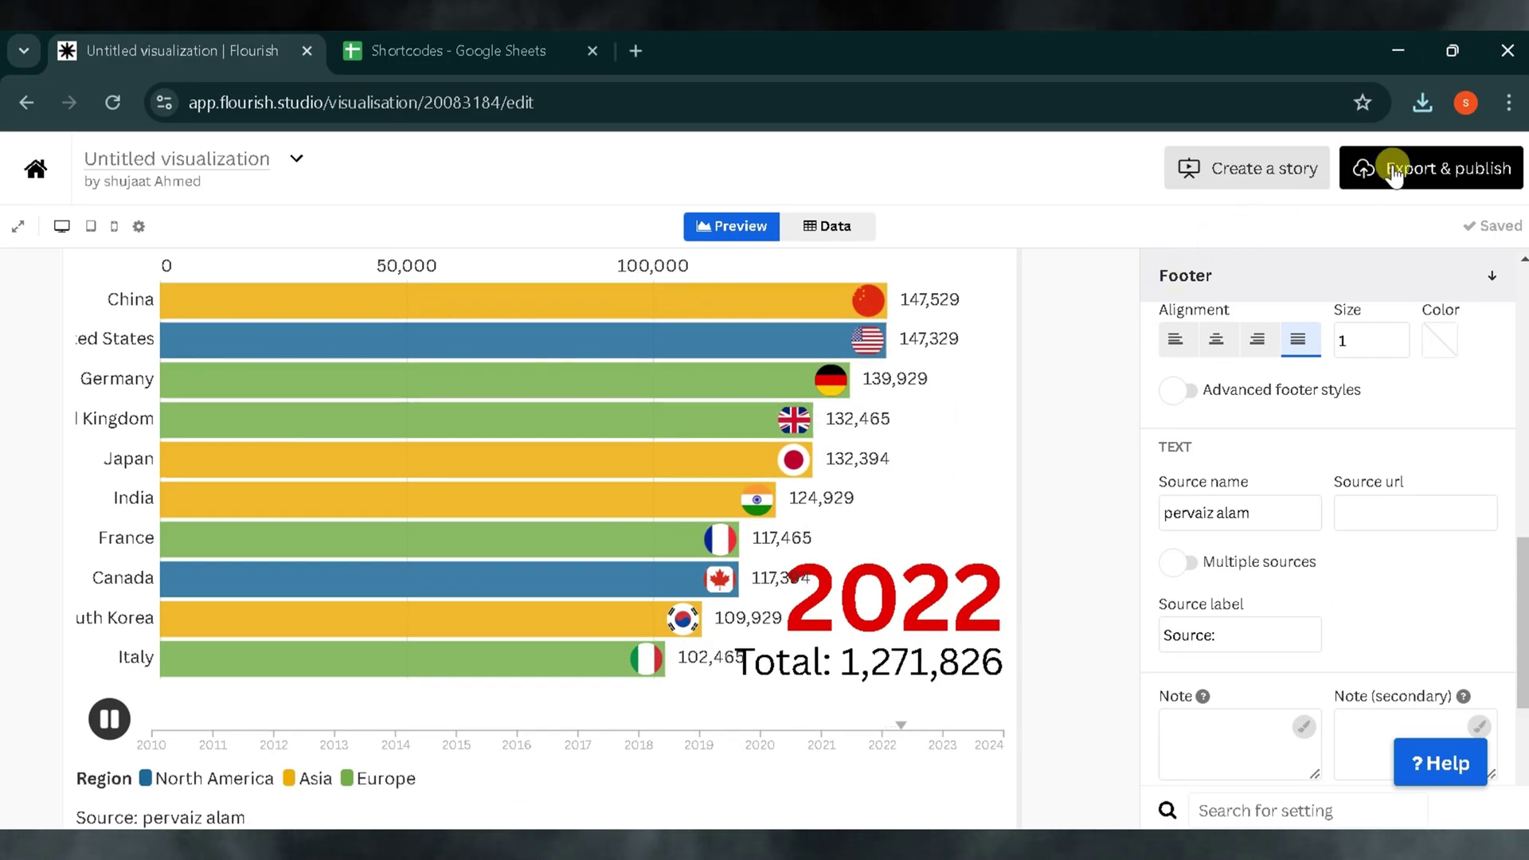
- Download a PNG snapshot of the chart named 'top ten country'
{"action": "left_click", "coordinate": [1394, 171]}
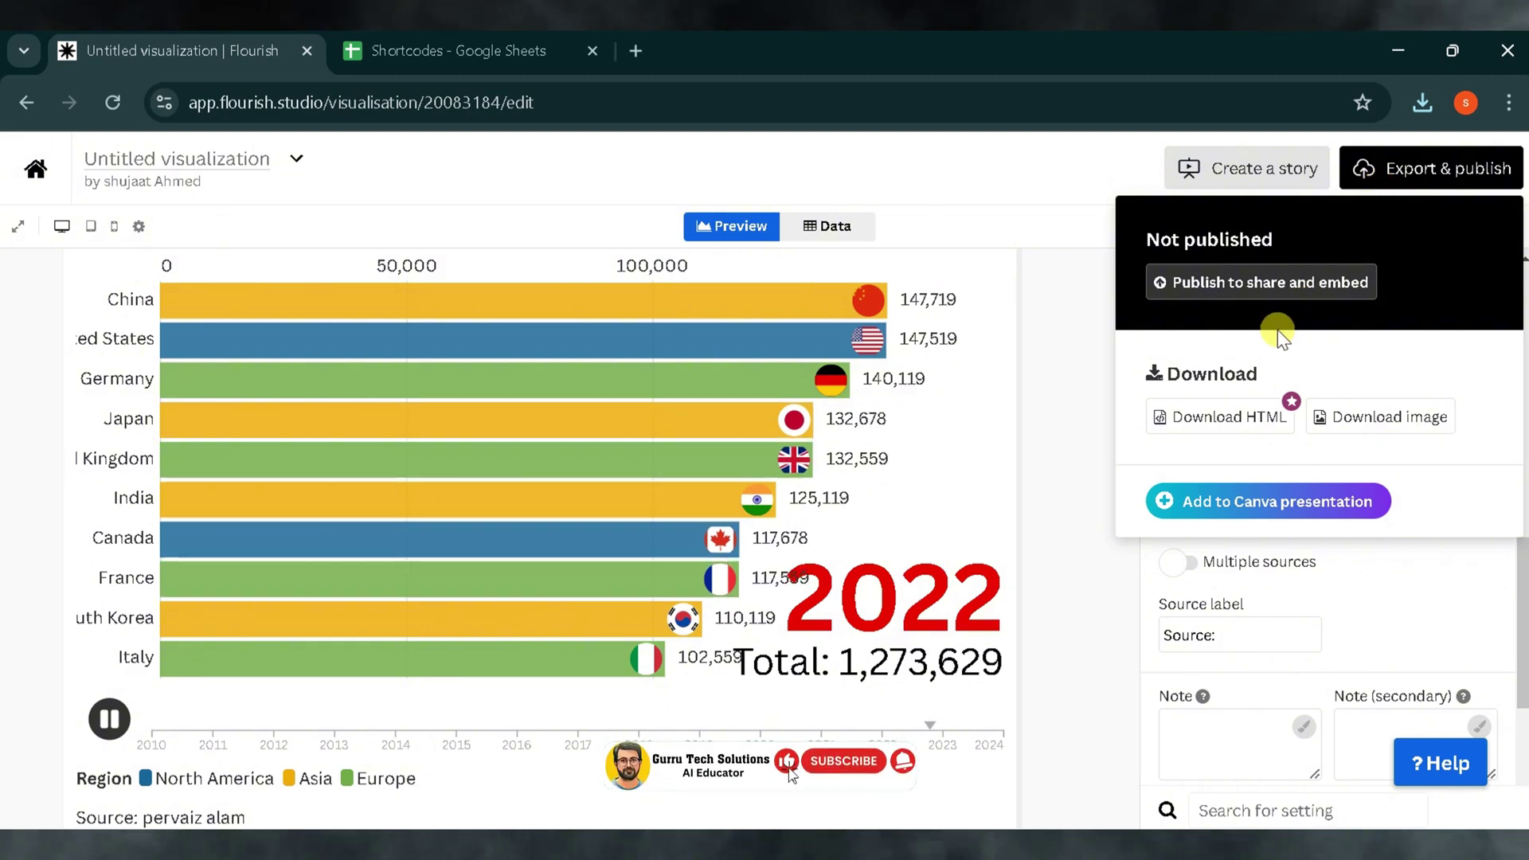
{"action": "left_click", "coordinate": [1340, 393]}
{"action": "left_click", "coordinate": [972, 372]}
{"action": "type", "text": "top ten "}
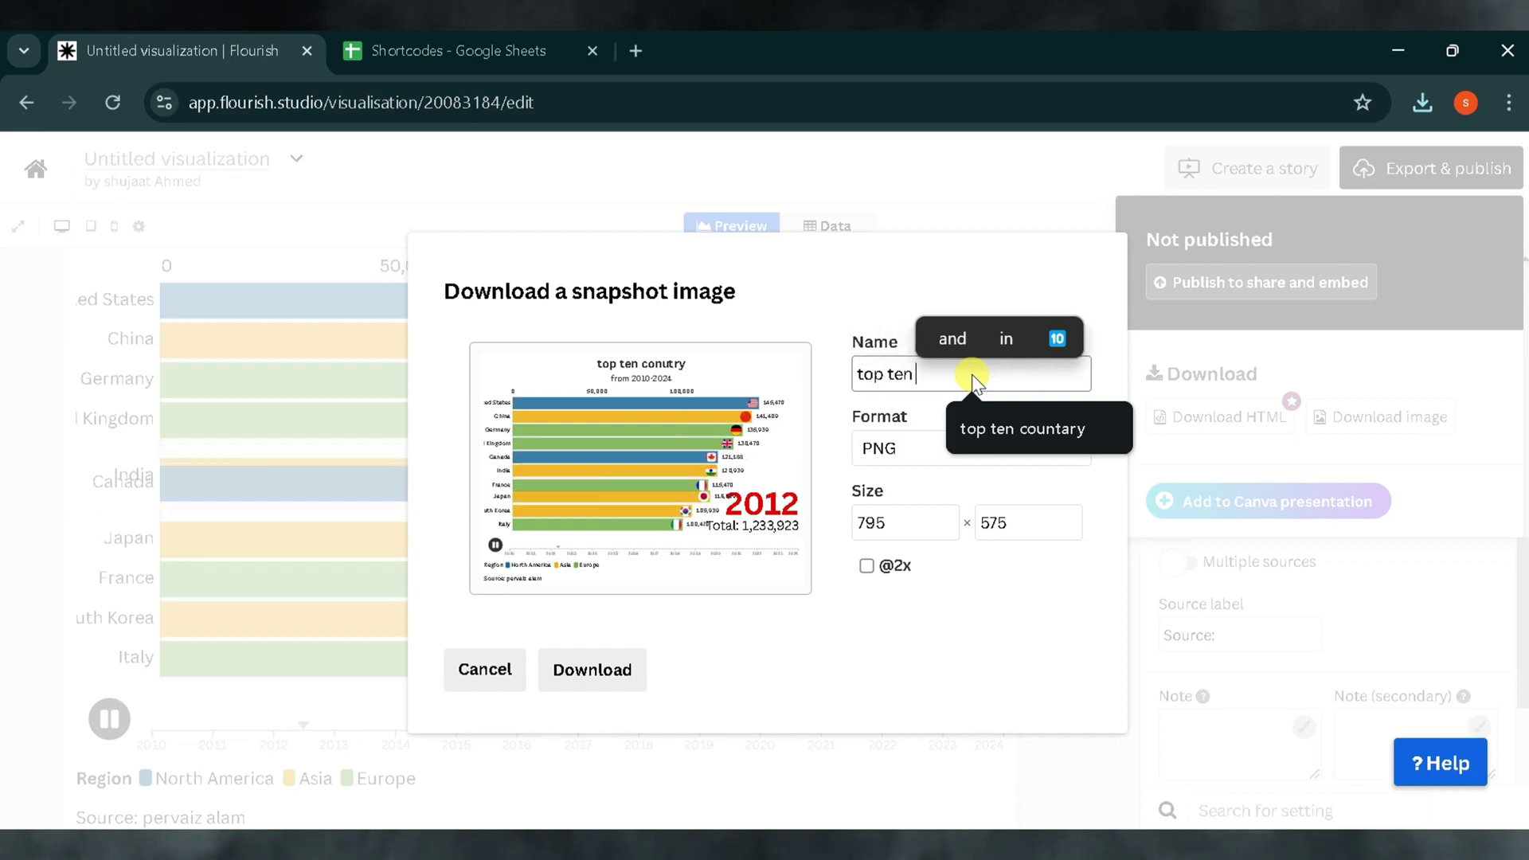
{"action": "type", "text": "country"}
{"action": "left_click", "coordinate": [593, 670]}
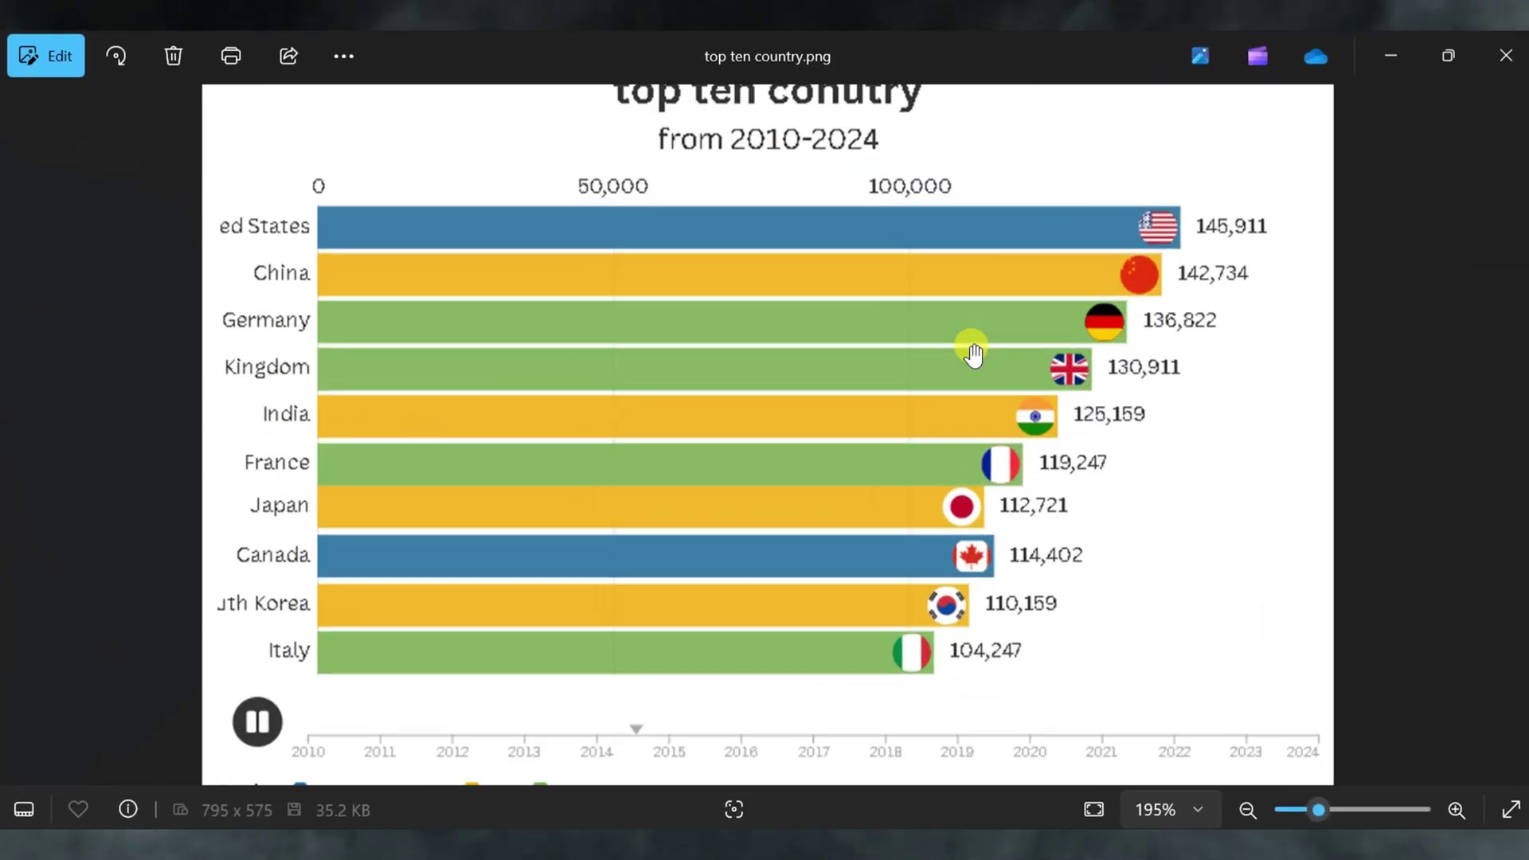
- Send the chart to Canva through Add to Canva presentation
{"action": "scroll", "coordinate": [972, 346], "scroll_direction": "down", "scroll_amount": 3}
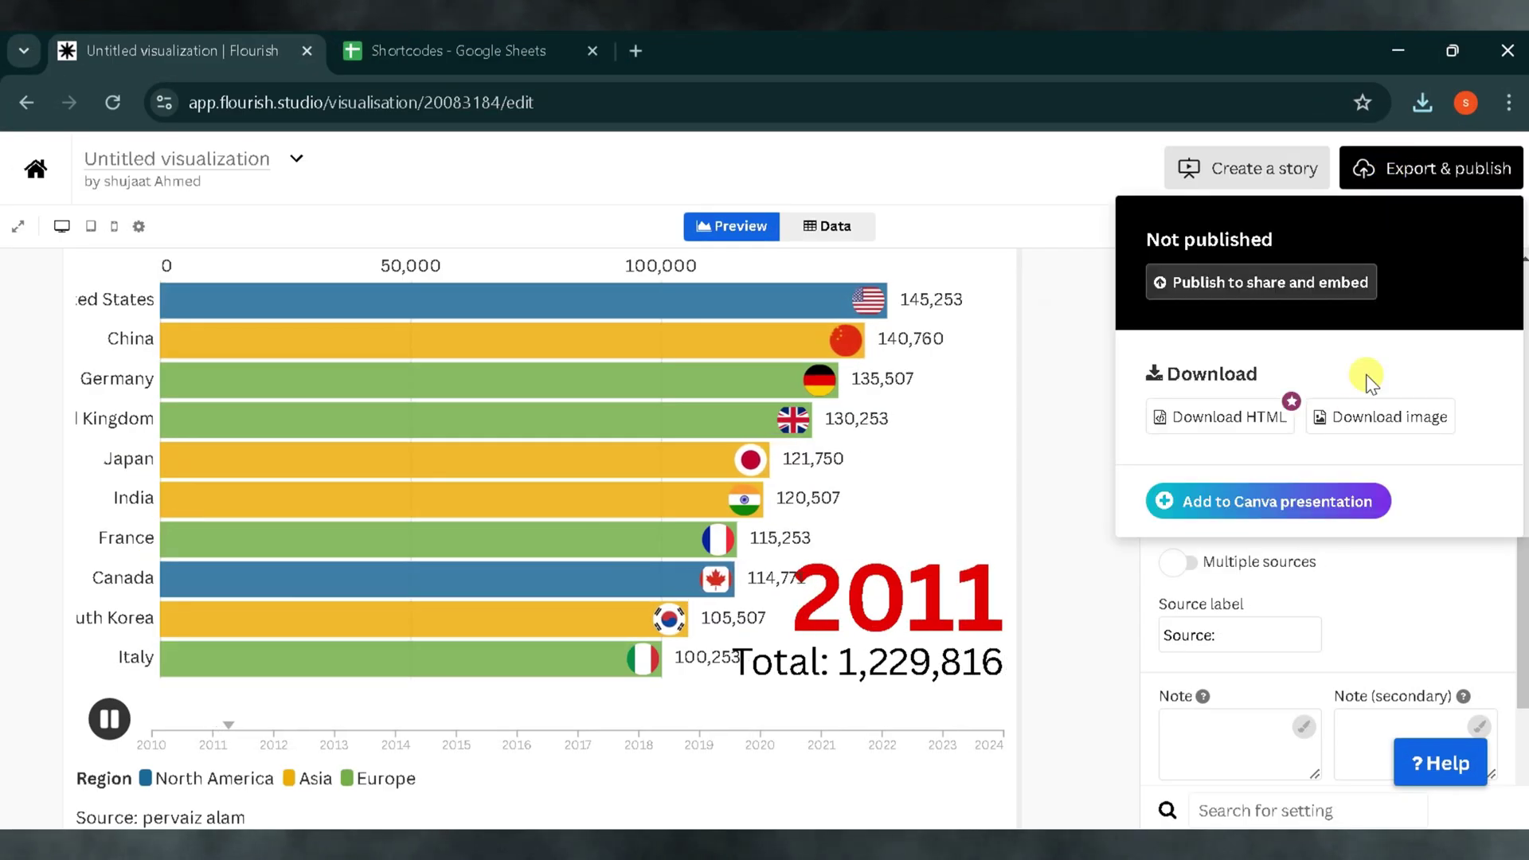
{"action": "left_click", "coordinate": [1306, 499]}
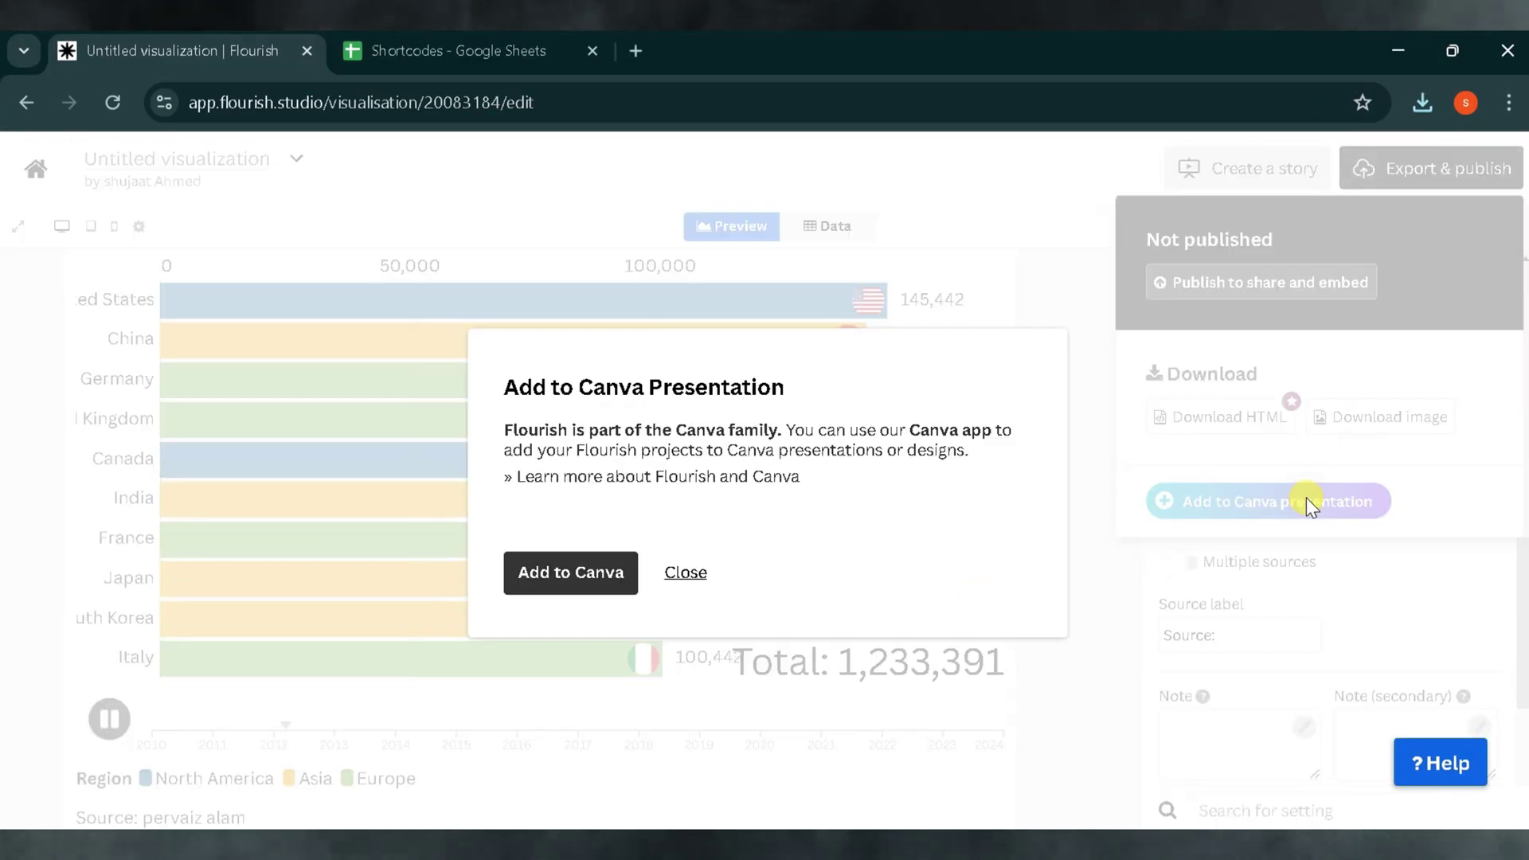
{"action": "left_click", "coordinate": [596, 743]}
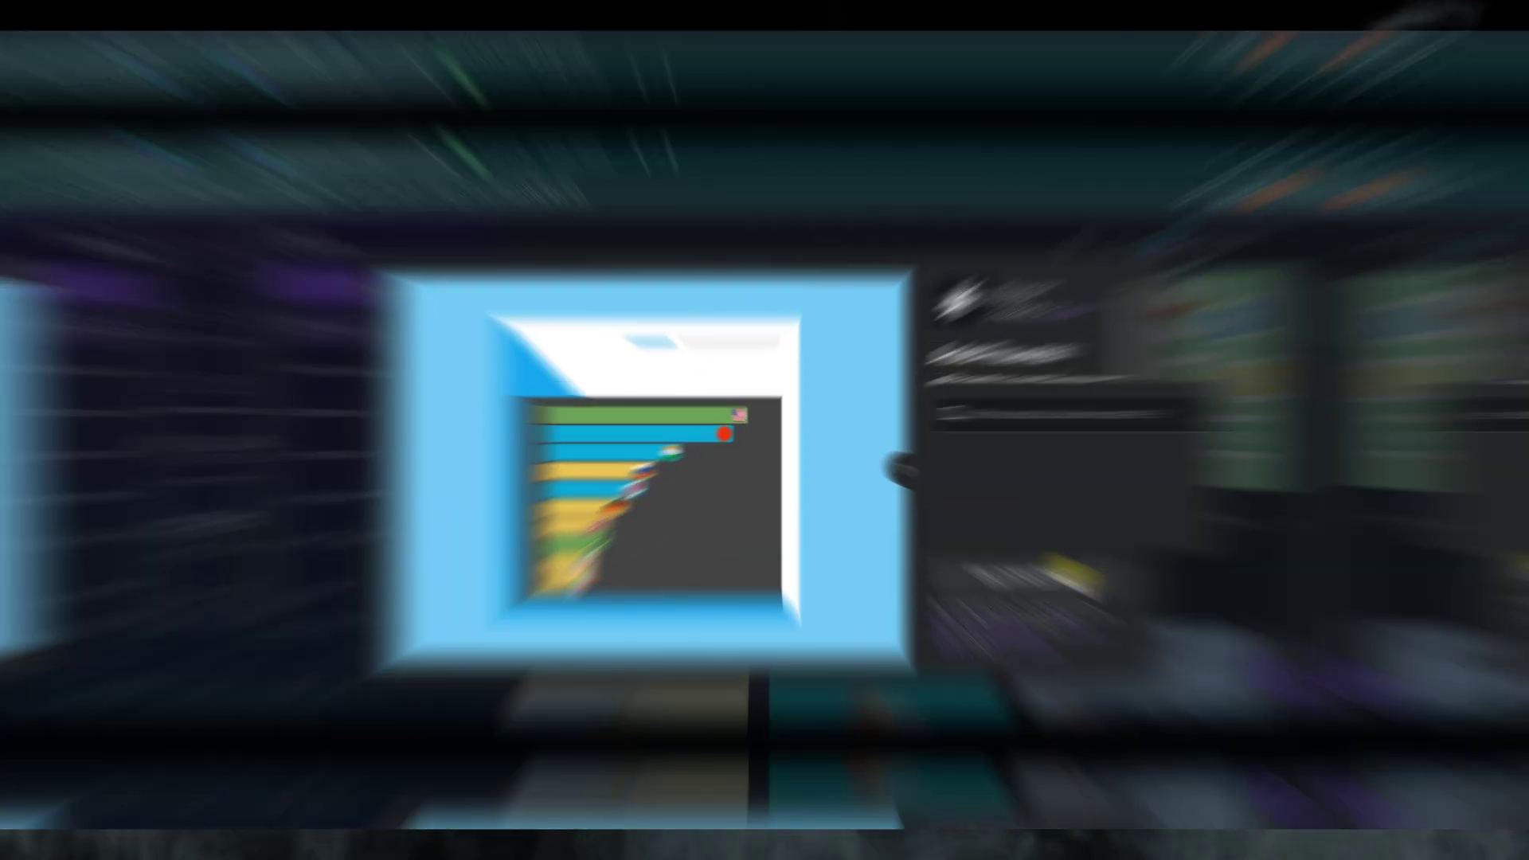
- Place the chart in a new Video (1080p) Canva design, enlarge it to fill the page, and play it
{"action": "left_click", "coordinate": [1171, 629]}
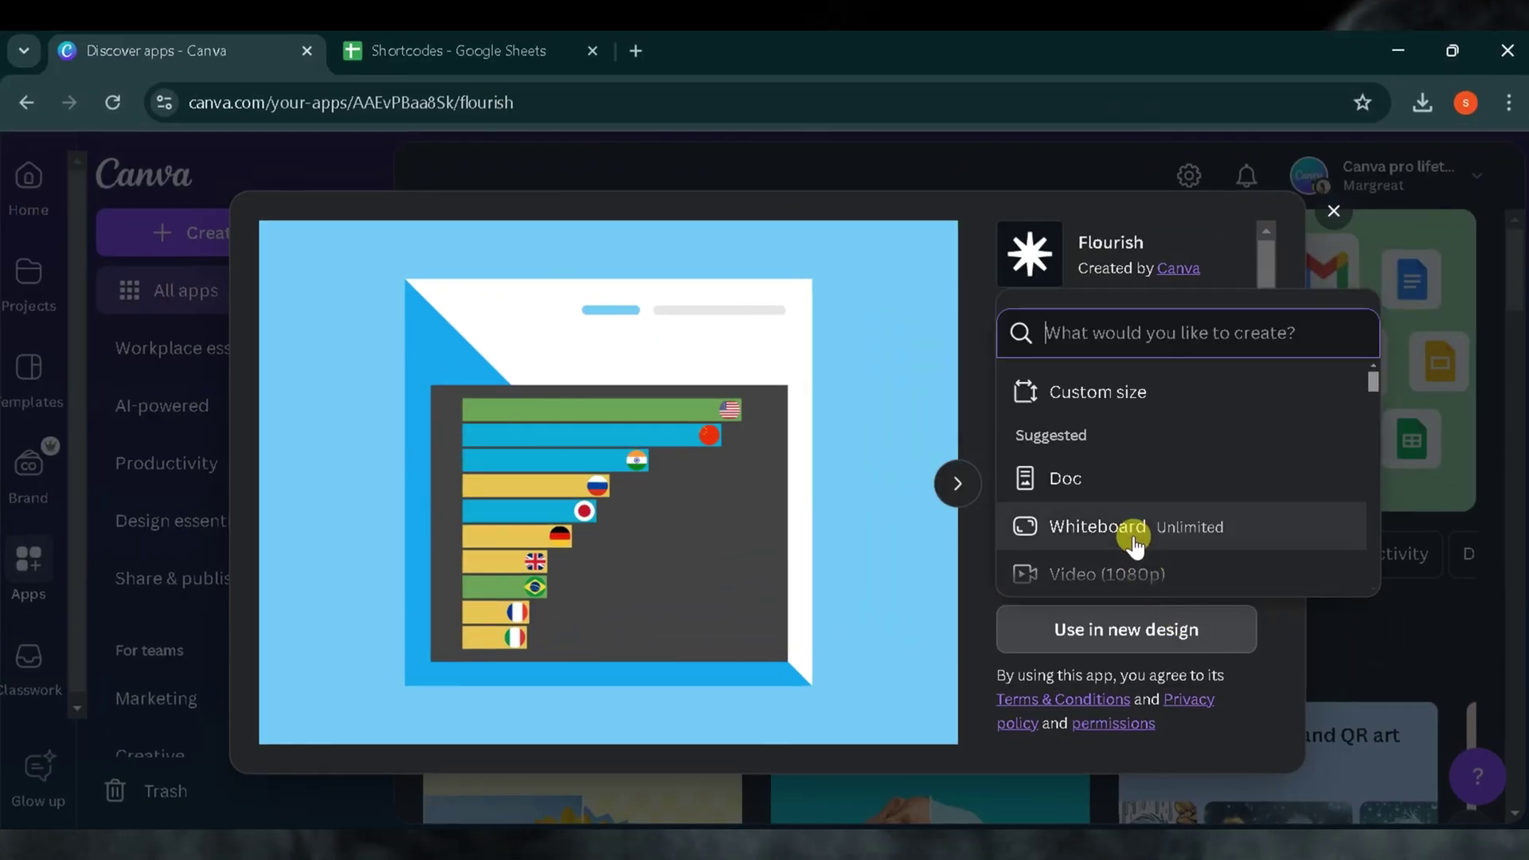
{"action": "left_click", "coordinate": [1036, 571]}
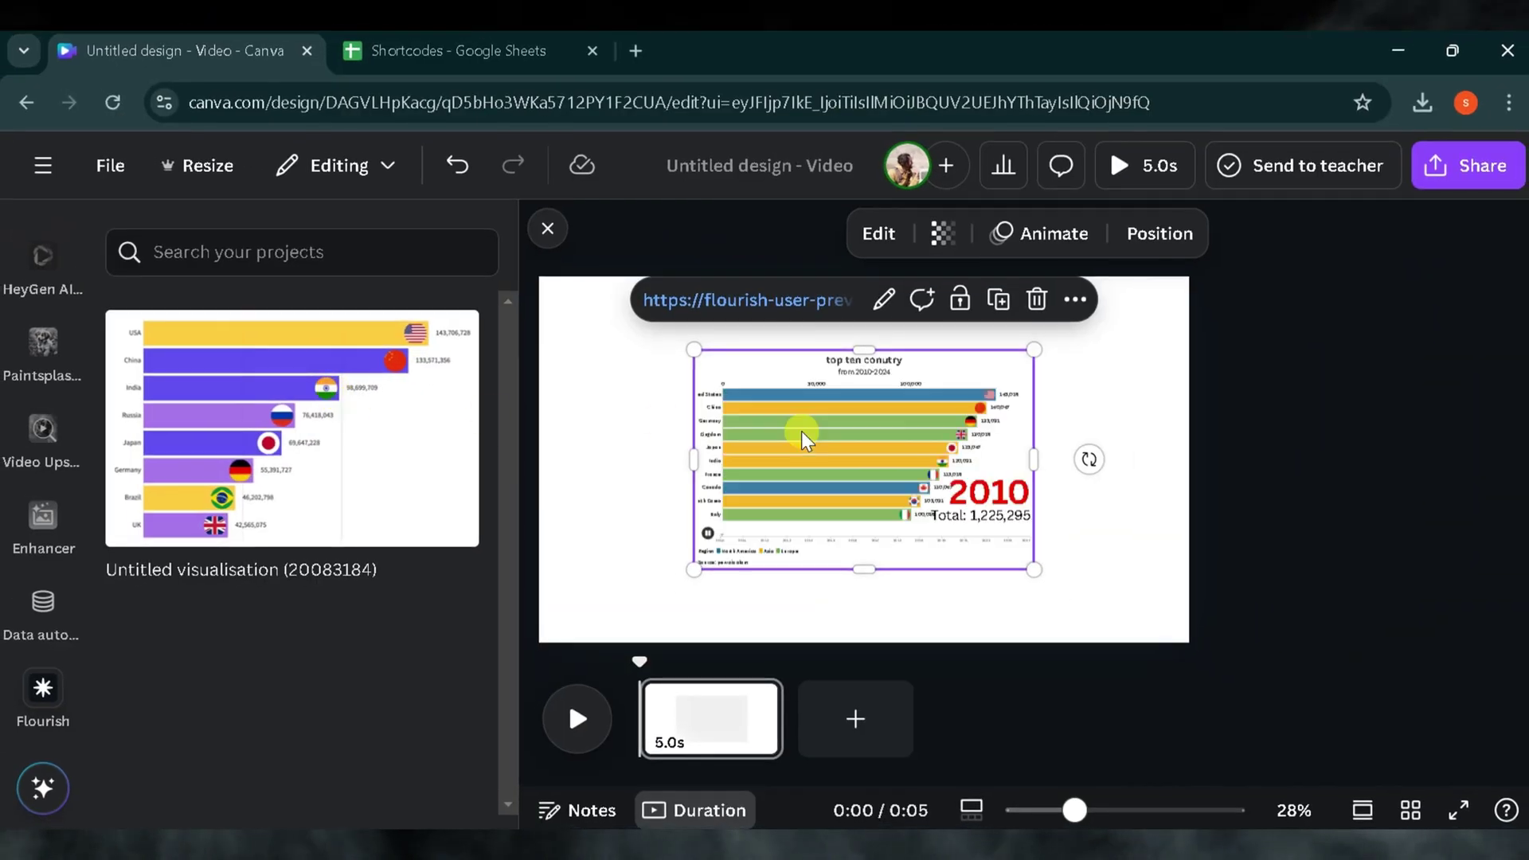
{"action": "left_click_drag", "start_coordinate": [694, 348], "coordinate": [590, 282]}
{"action": "left_click_drag", "start_coordinate": [1033, 572], "coordinate": [1186, 599]}
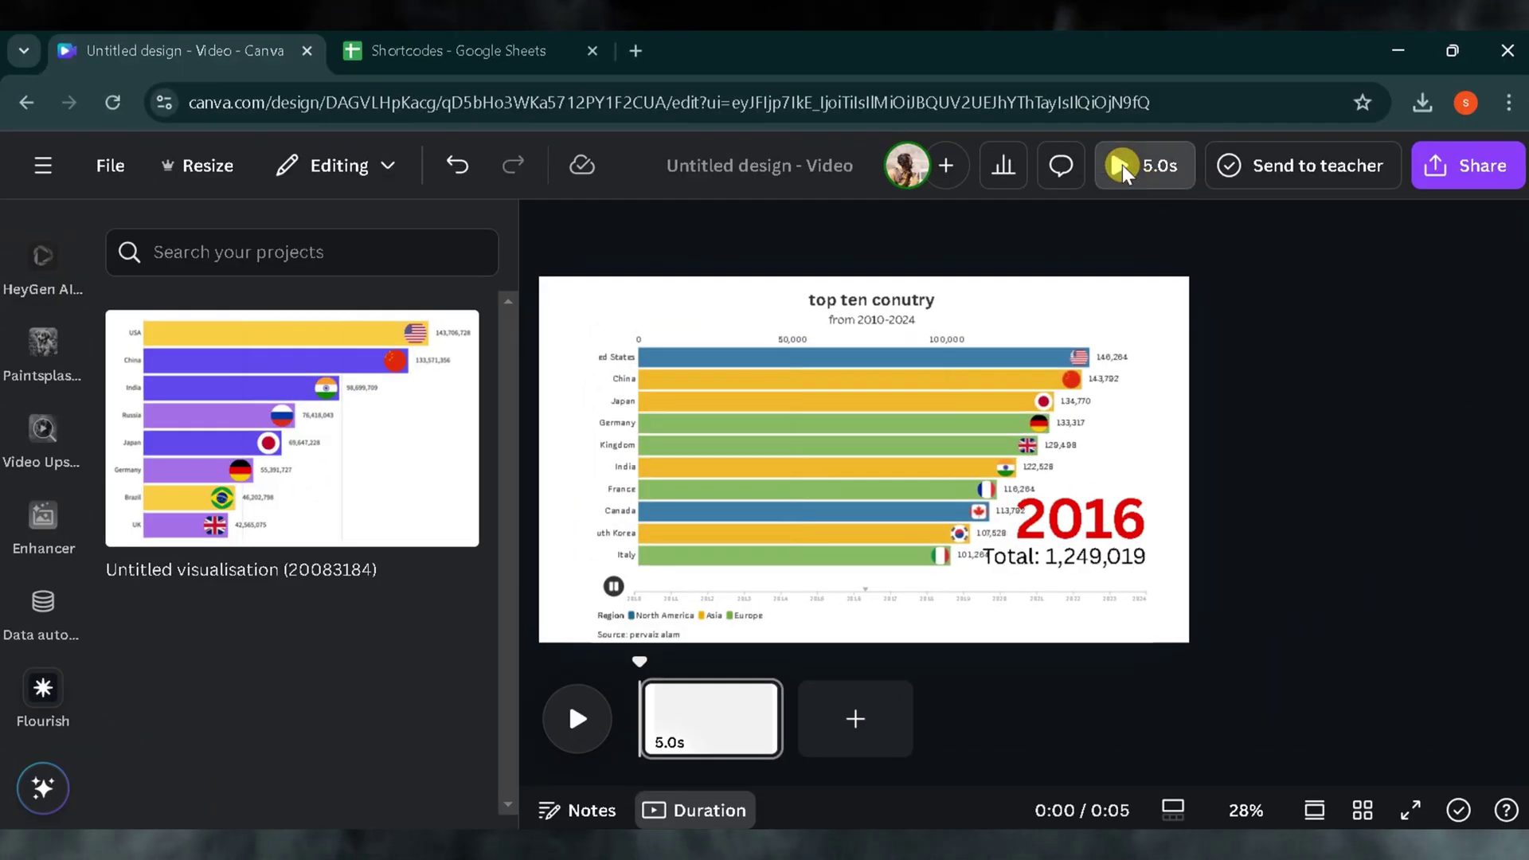
{"action": "left_click", "coordinate": [1116, 162]}
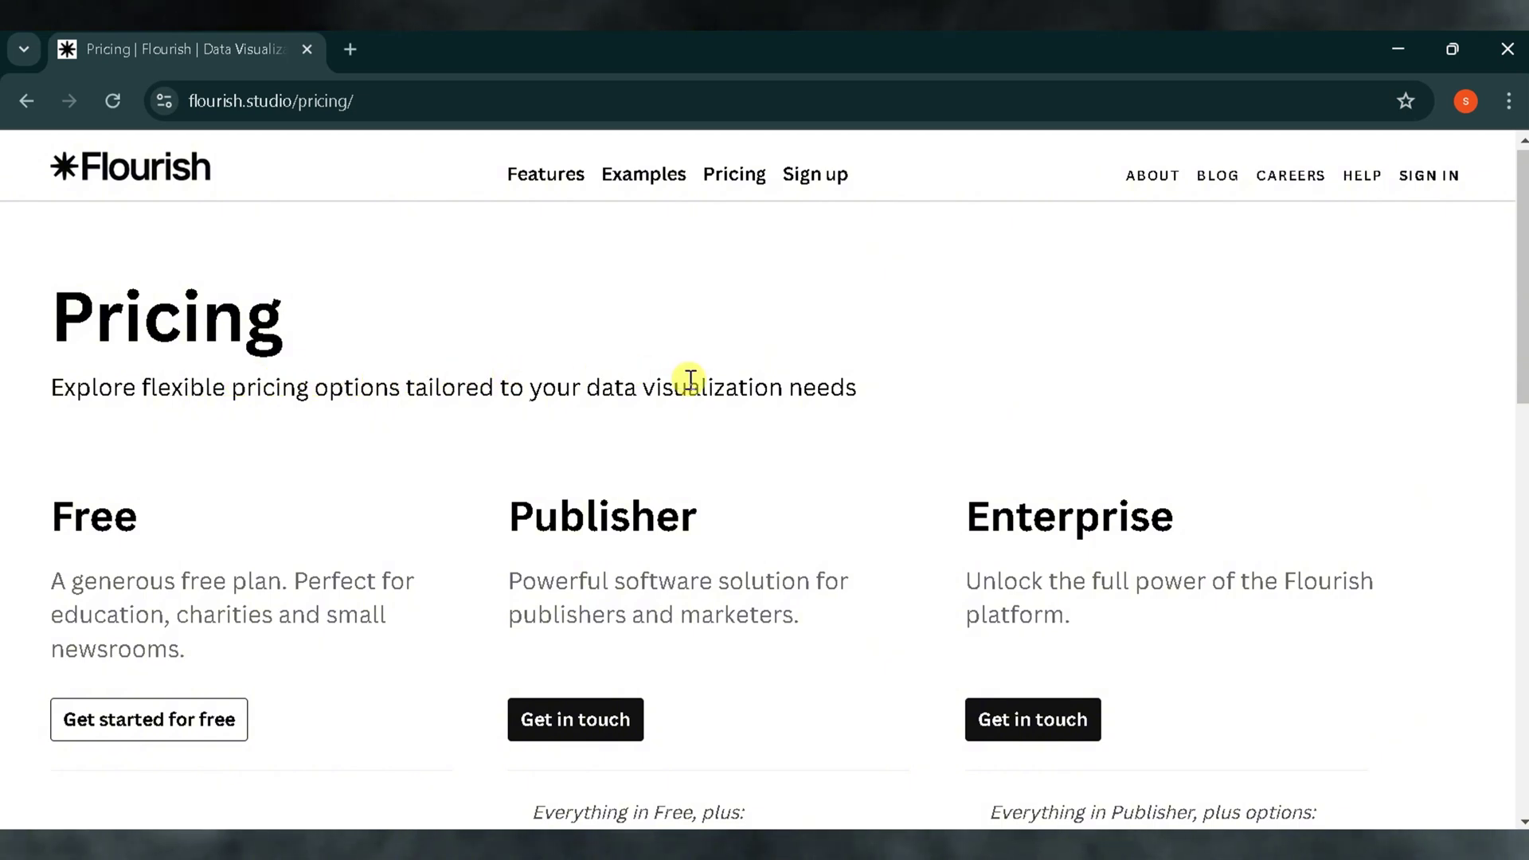
{"action": "scroll", "coordinate": [301, 456], "scroll_direction": "down", "scroll_amount": 2}
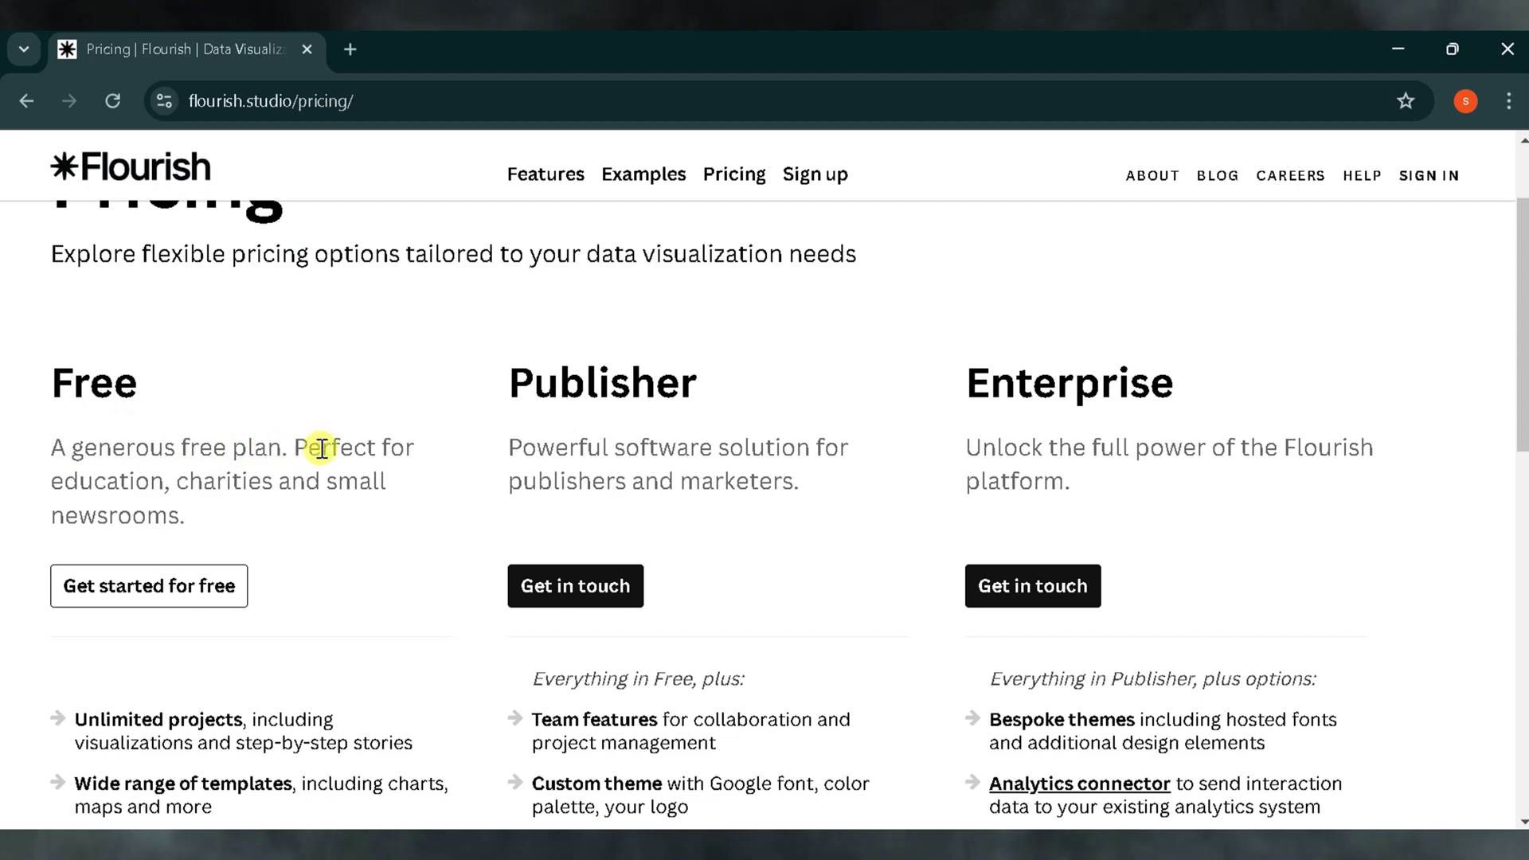
{"action": "scroll", "coordinate": [299, 546], "scroll_direction": "down", "scroll_amount": 4}
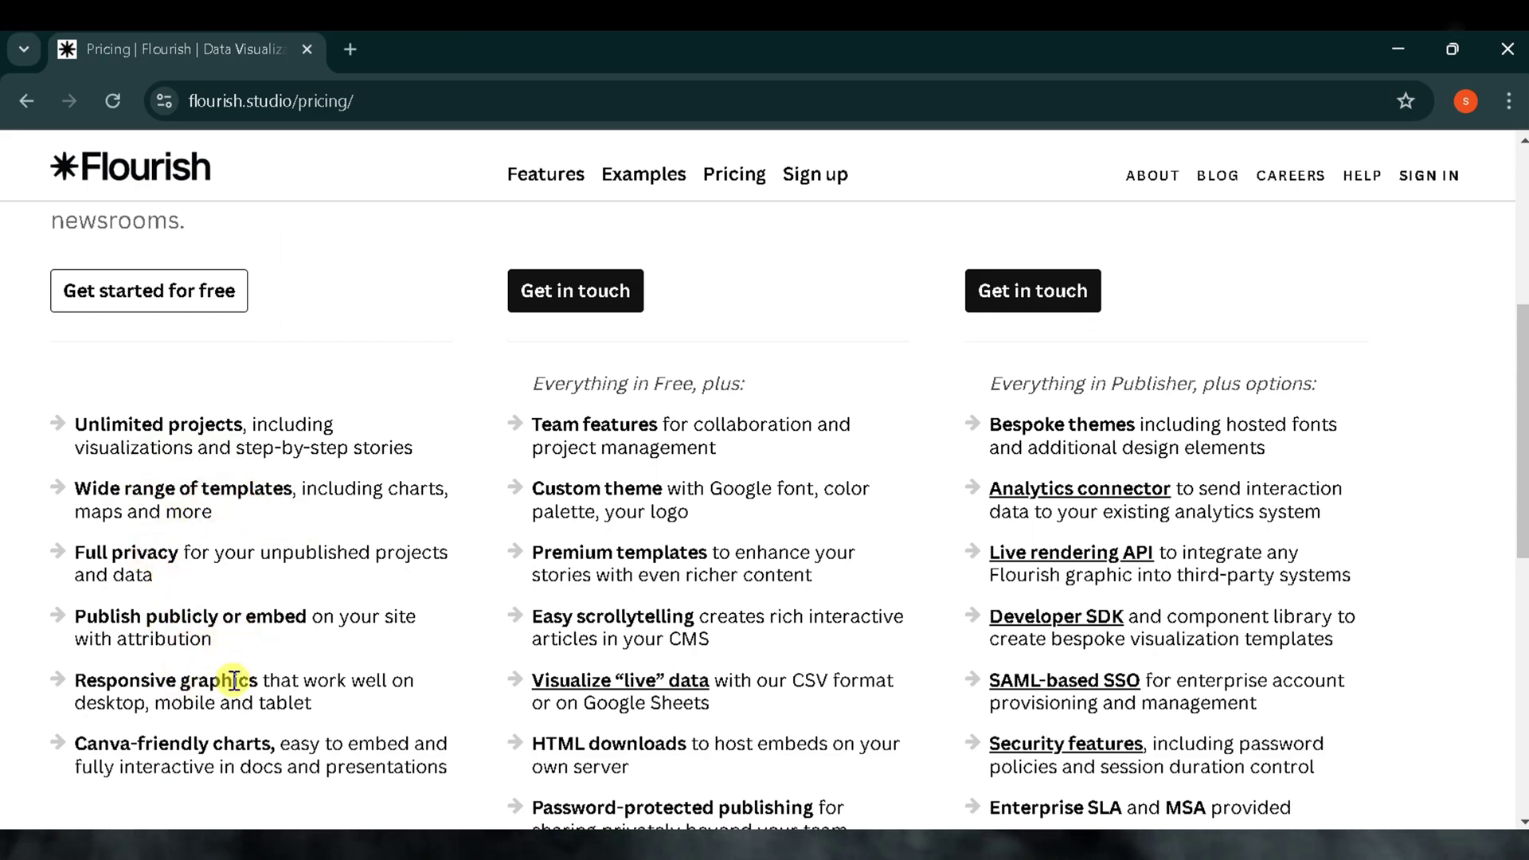
{"action": "scroll", "coordinate": [371, 395], "scroll_direction": "up", "scroll_amount": 4}
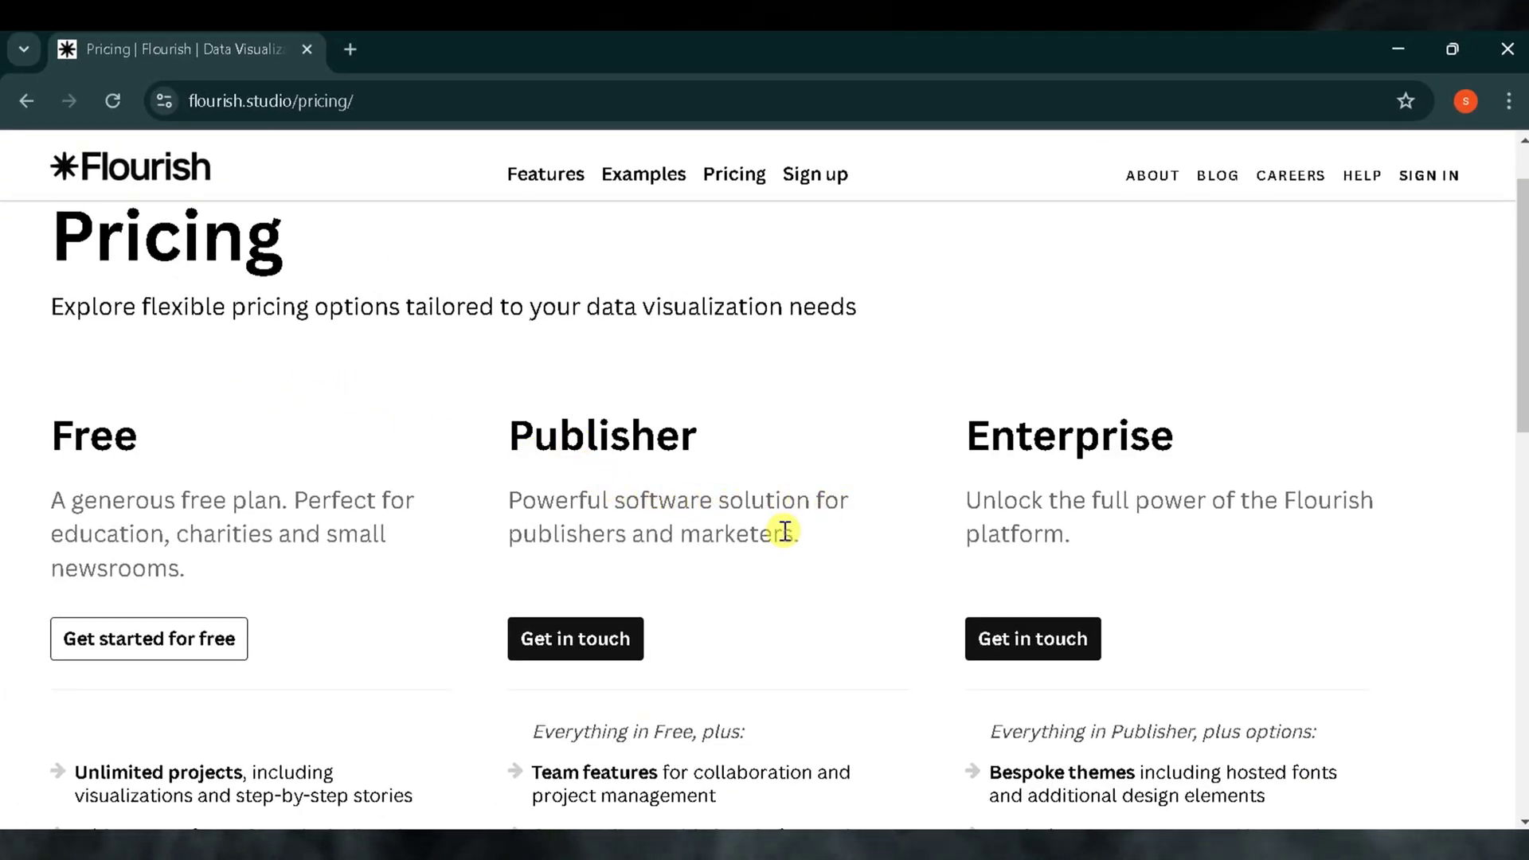
{"action": "scroll", "coordinate": [770, 541], "scroll_direction": "down", "scroll_amount": 5}
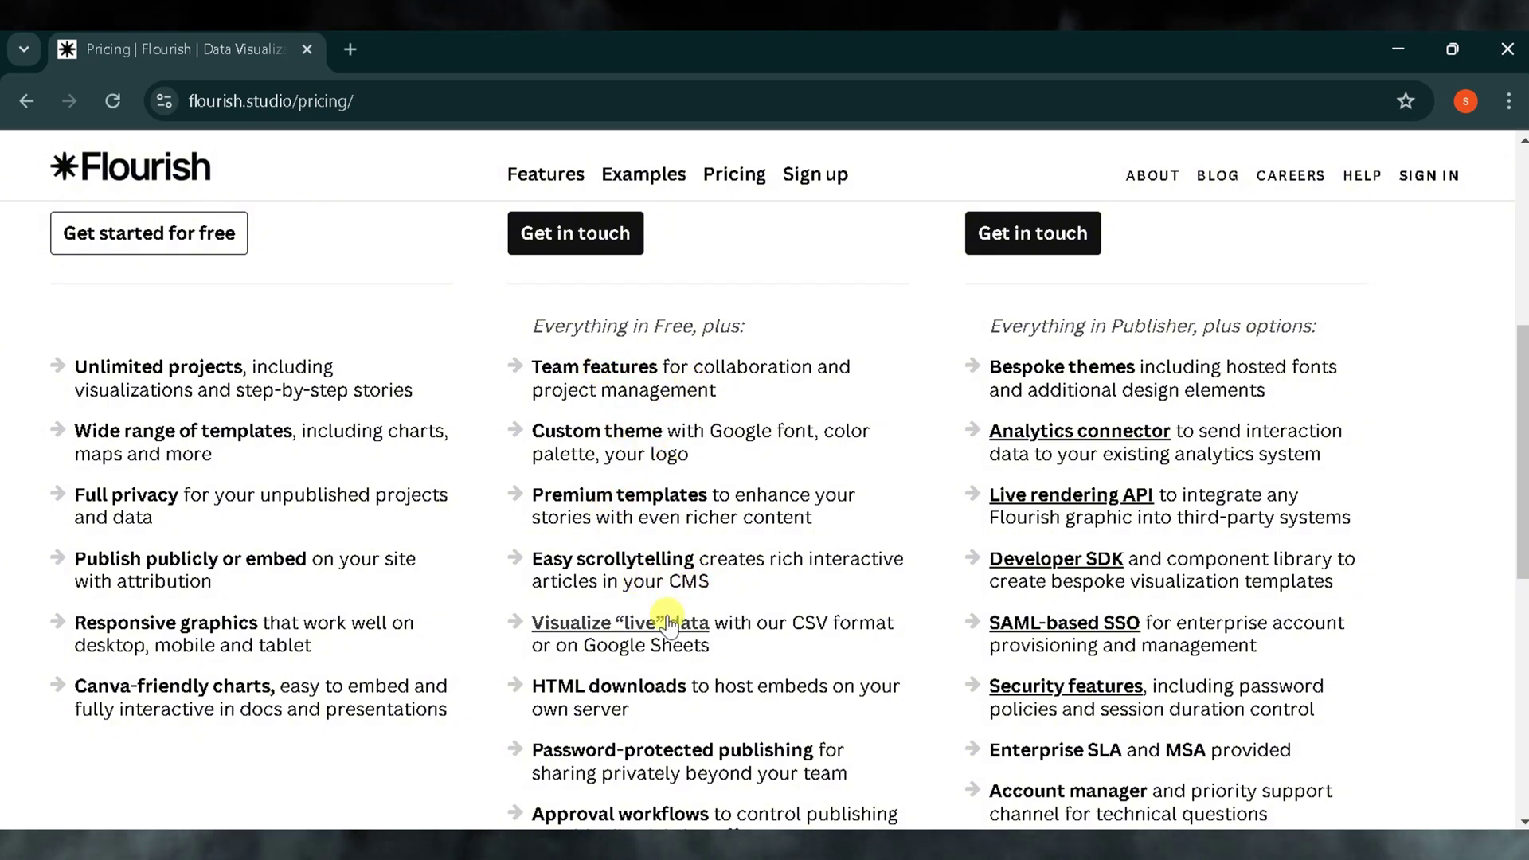
{"action": "scroll", "coordinate": [712, 624], "scroll_direction": "down", "scroll_amount": 2}
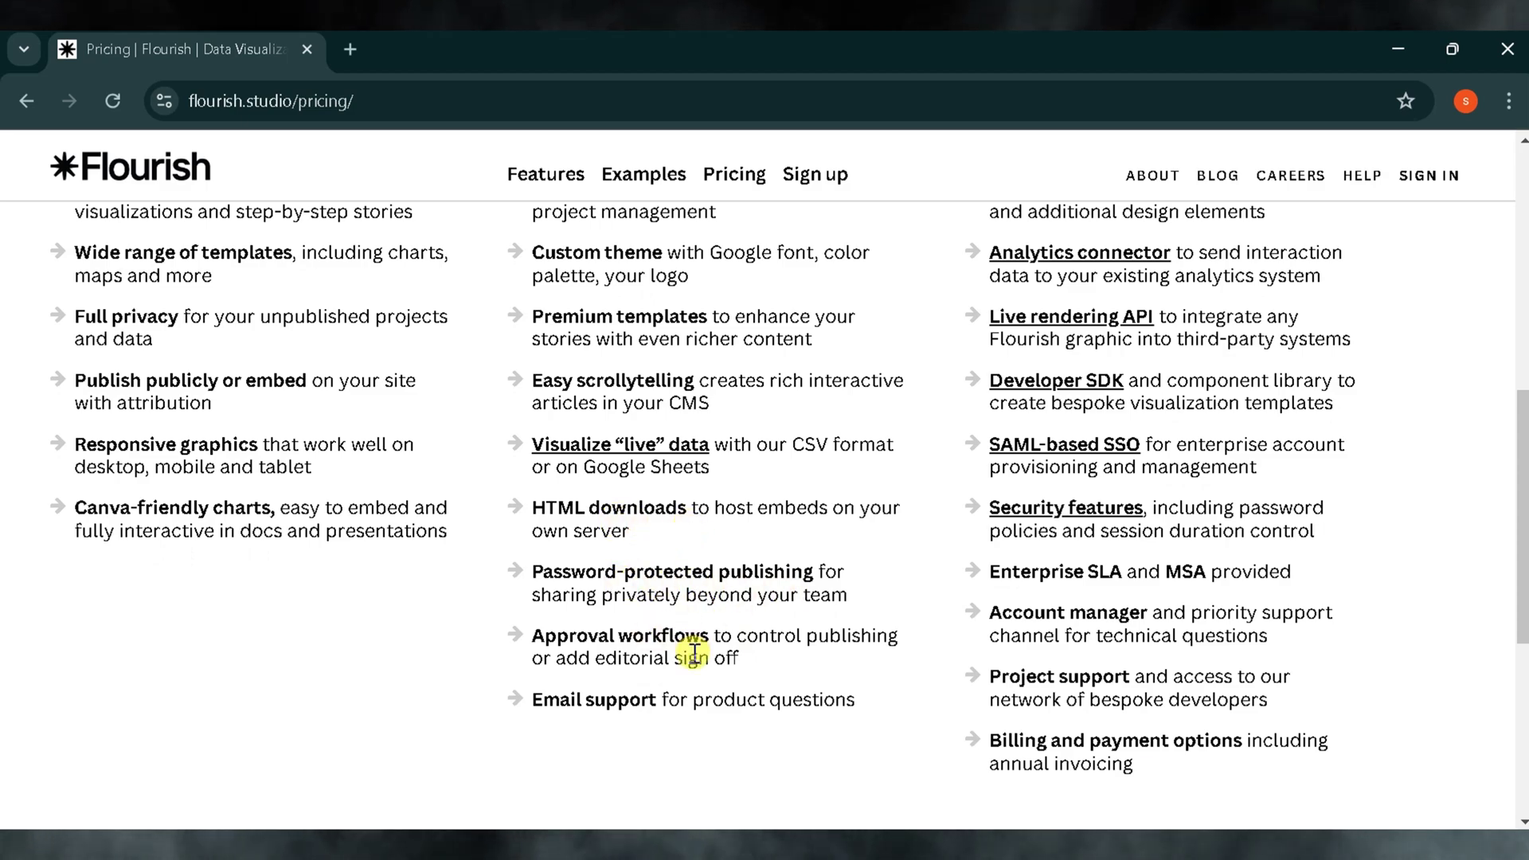
{"action": "scroll", "coordinate": [868, 477], "scroll_direction": "up", "scroll_amount": 6}
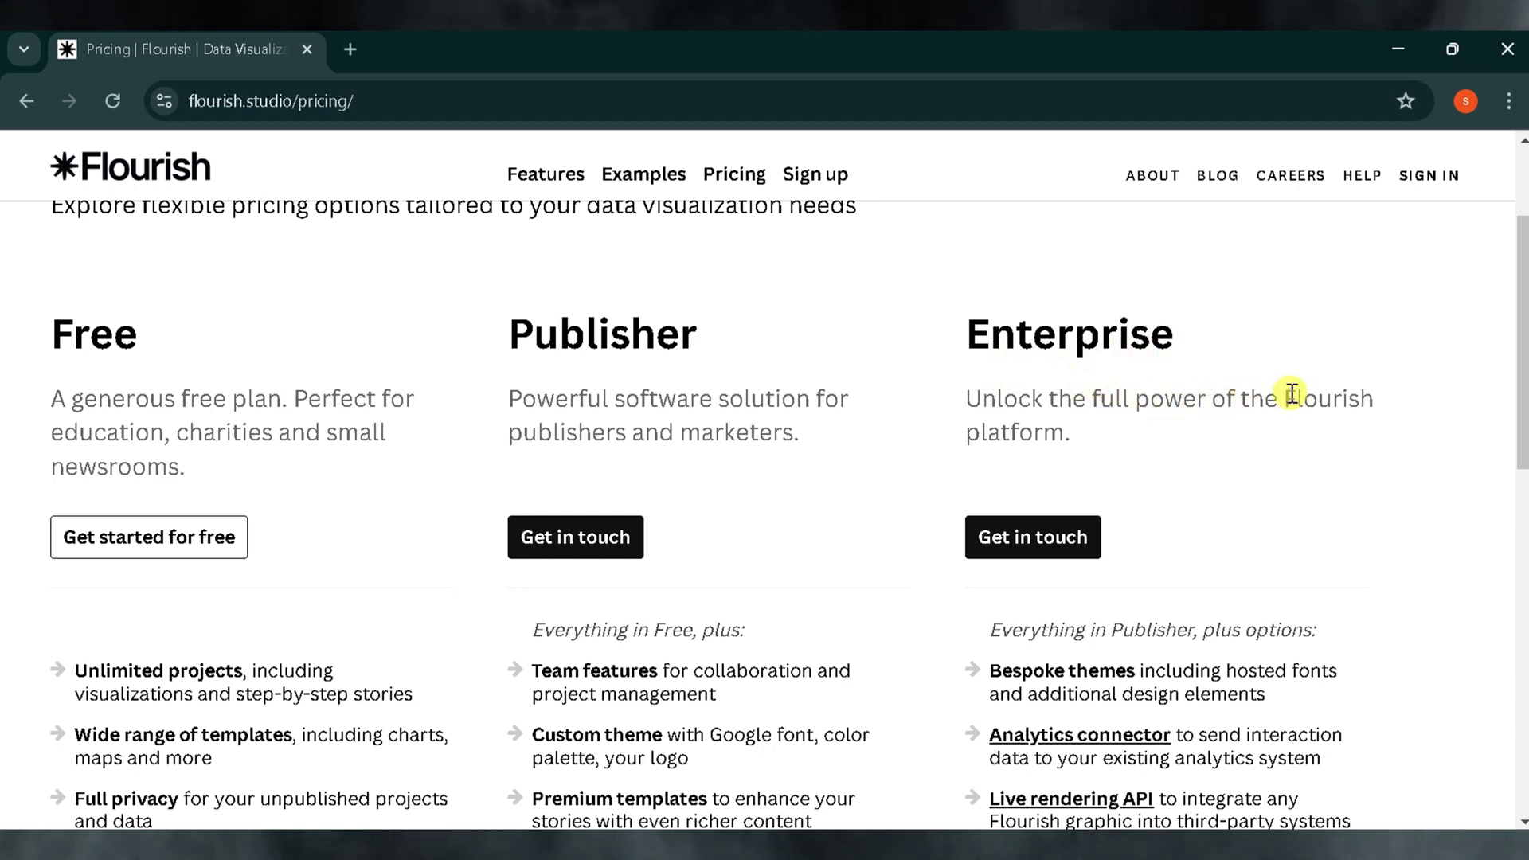
{"action": "scroll", "coordinate": [1178, 458], "scroll_direction": "down", "scroll_amount": 2}
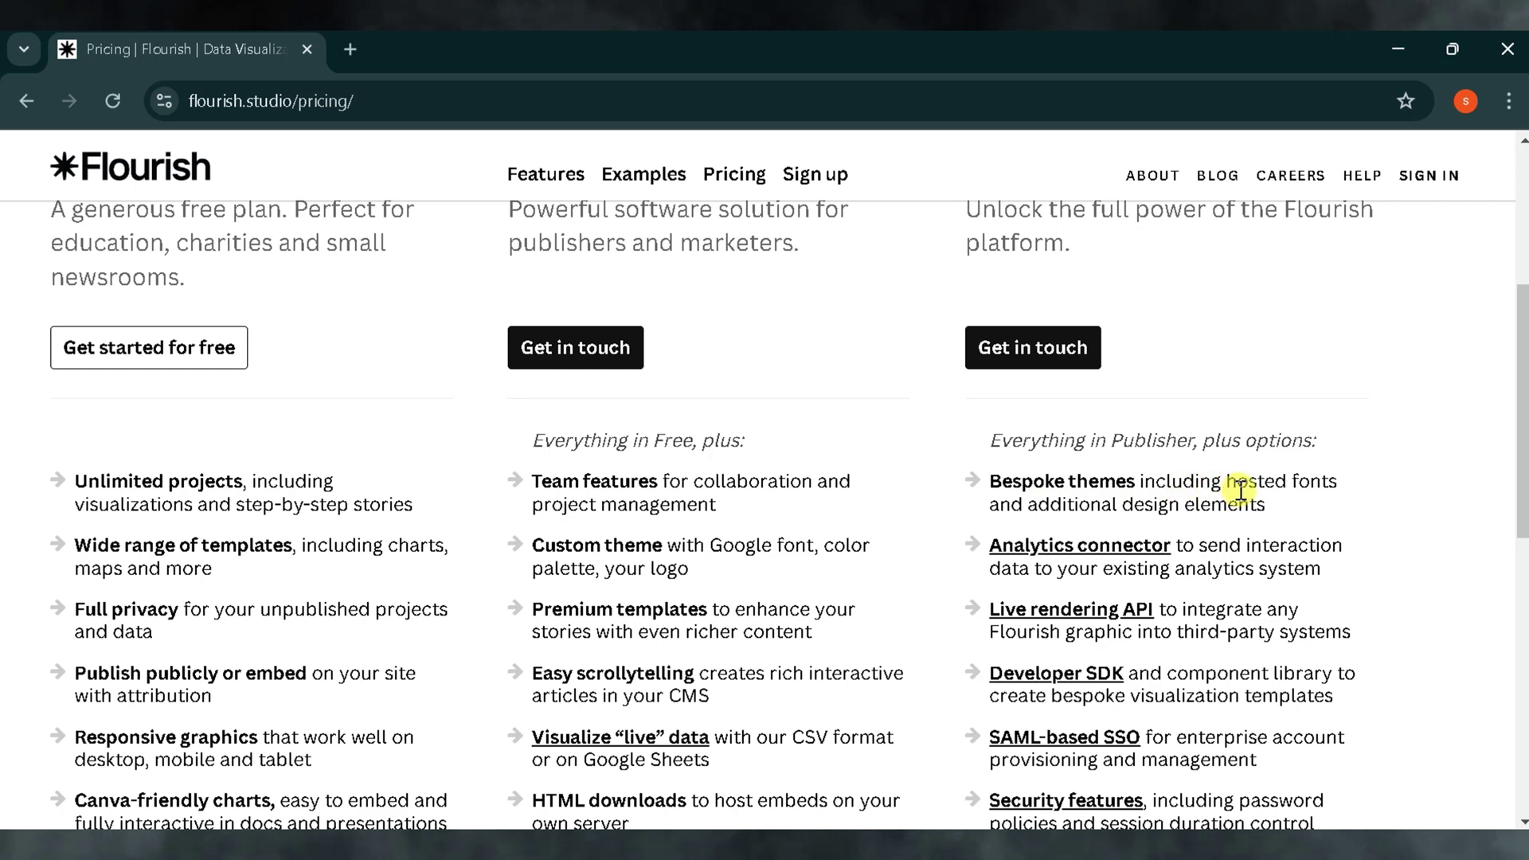
{"action": "scroll", "coordinate": [1159, 541], "scroll_direction": "down", "scroll_amount": 2}
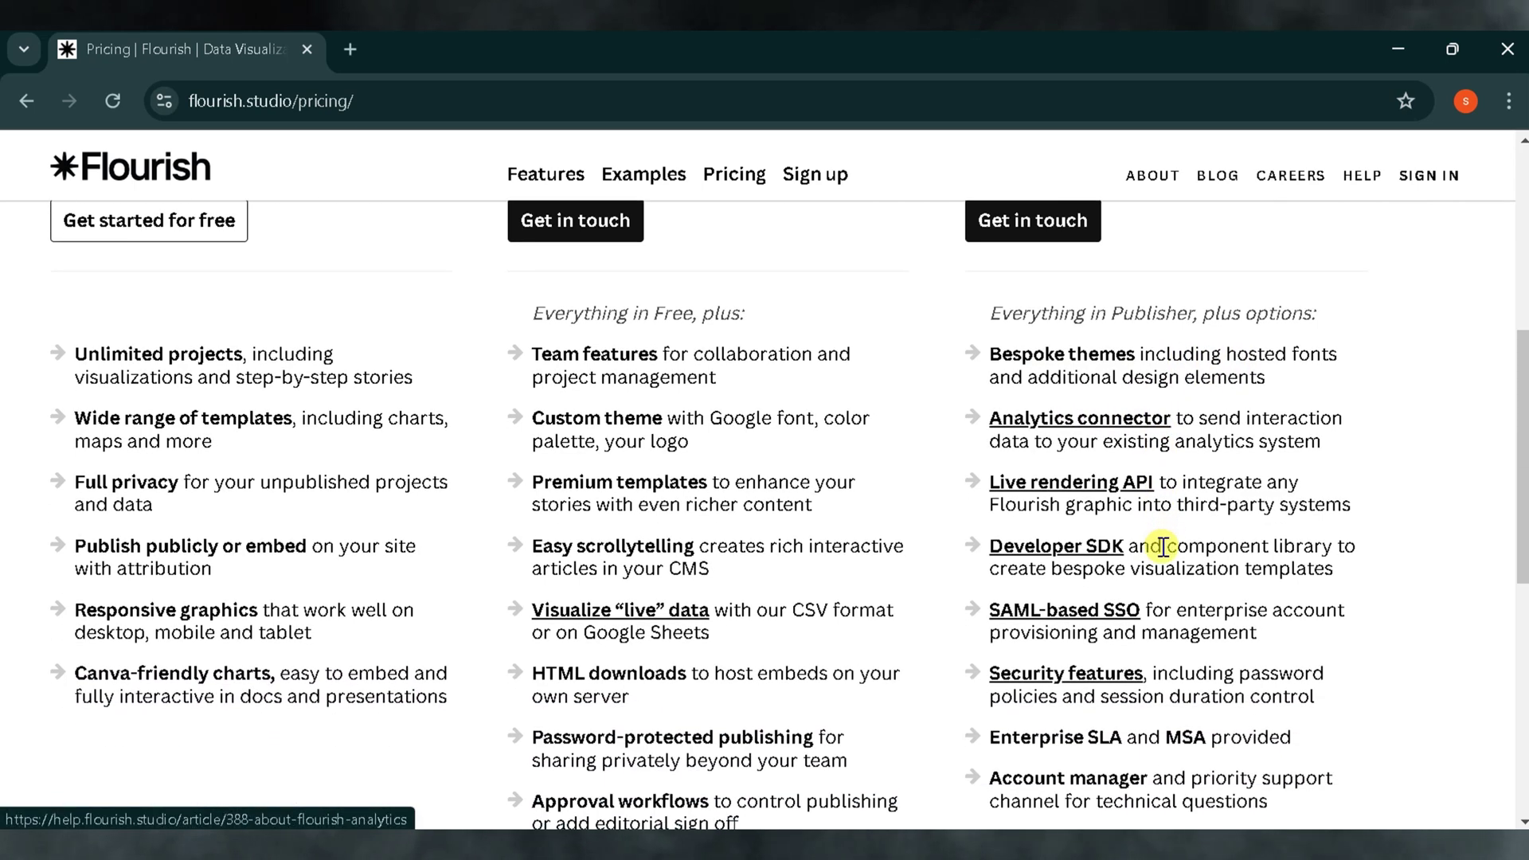